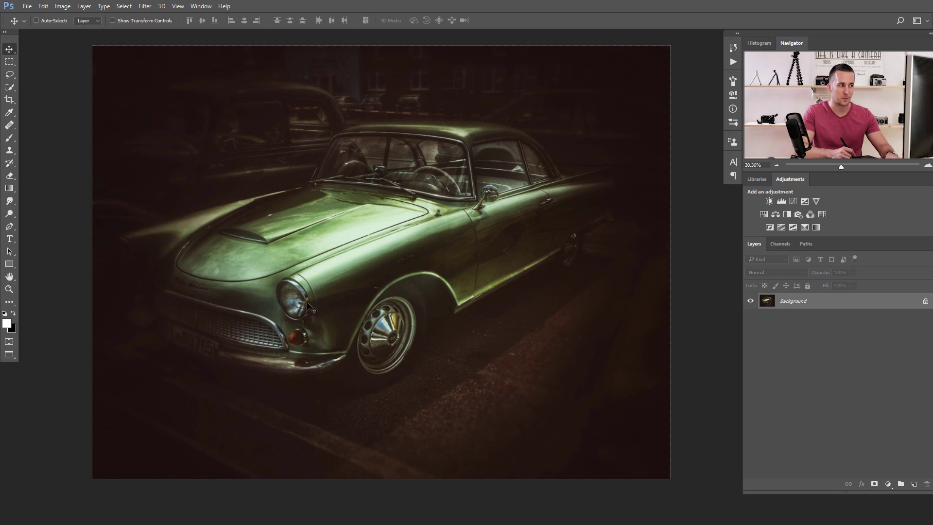
Paint a white spot in the middle of the headlight on a new layer with a soft 40 px brush at 0% hardness
click(914, 484)
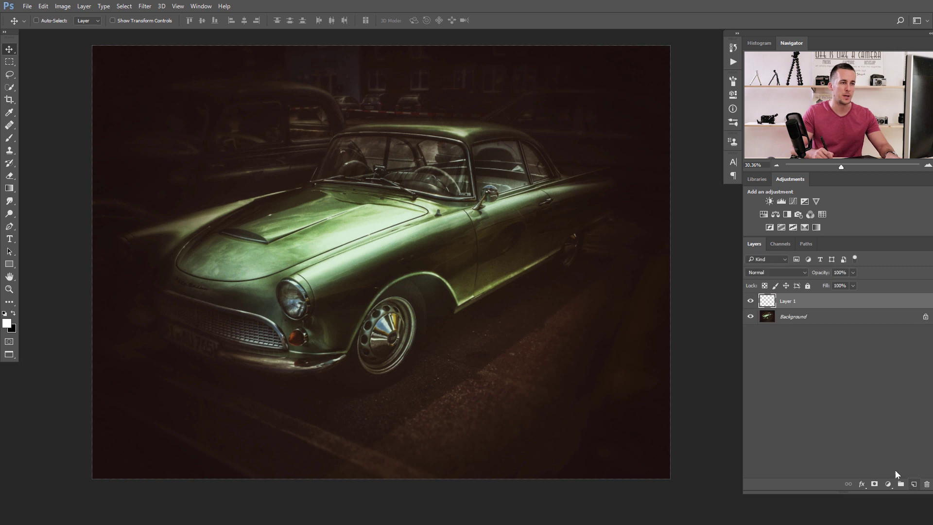
drag(288, 294, 354, 272)
ctrl+click(334, 278)
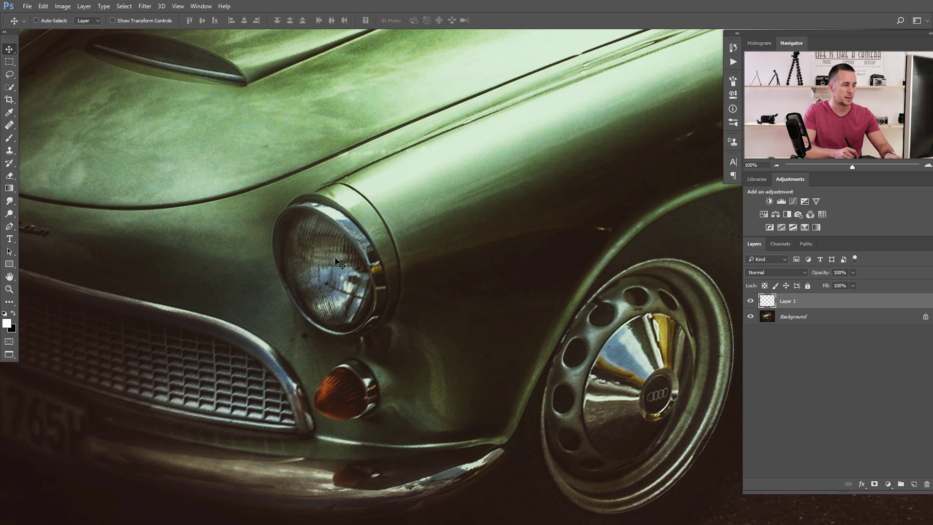
key(b)
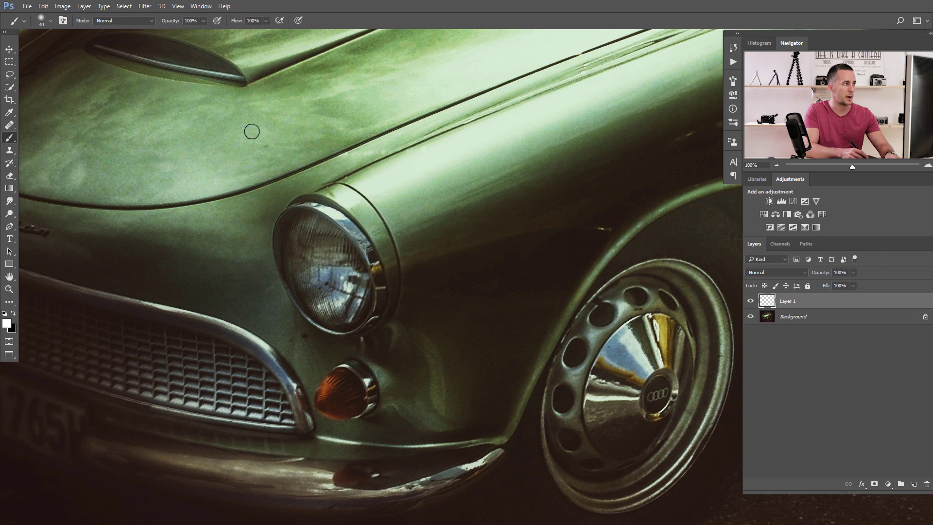
right_click(370, 288)
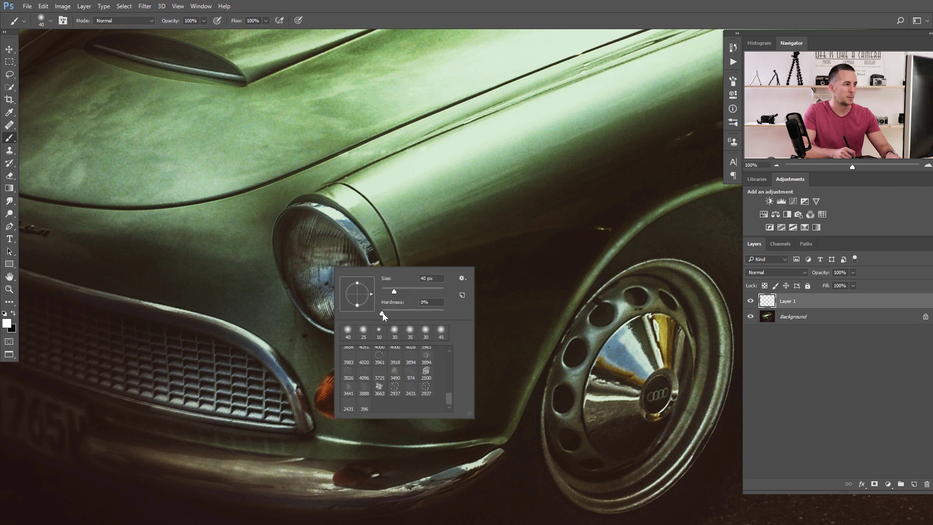
click(326, 263)
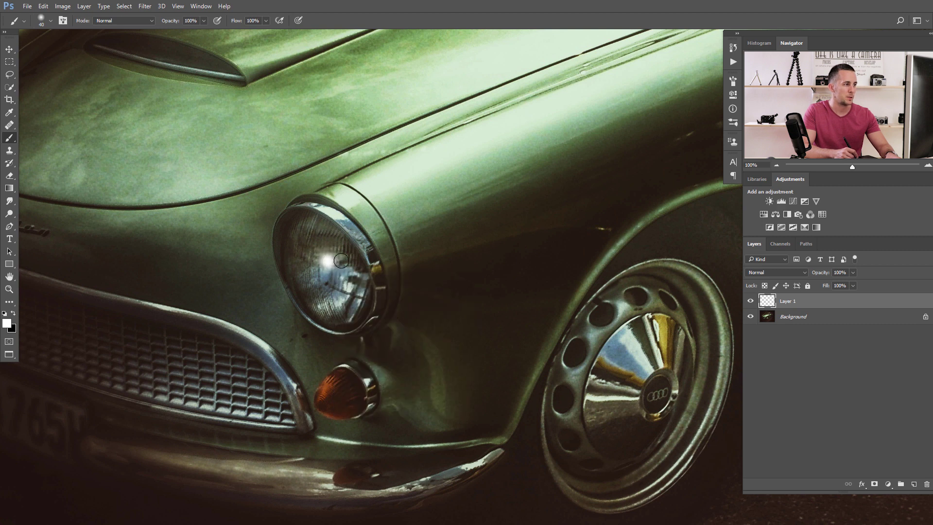
drag(330, 262, 324, 274)
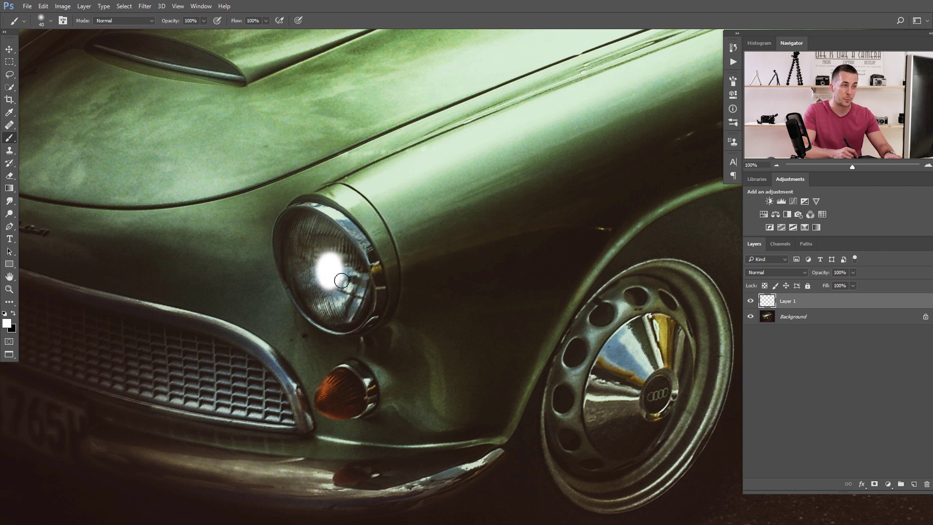
Add an Outer Glow effect to the layer with the painted headlight spot, keeping the headlight in view
double_click(846, 309)
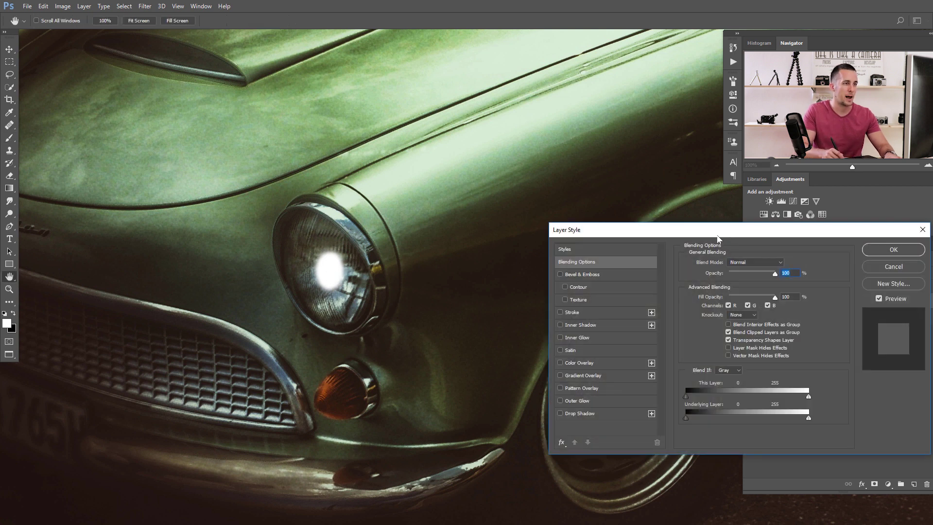
drag(718, 236, 582, 253)
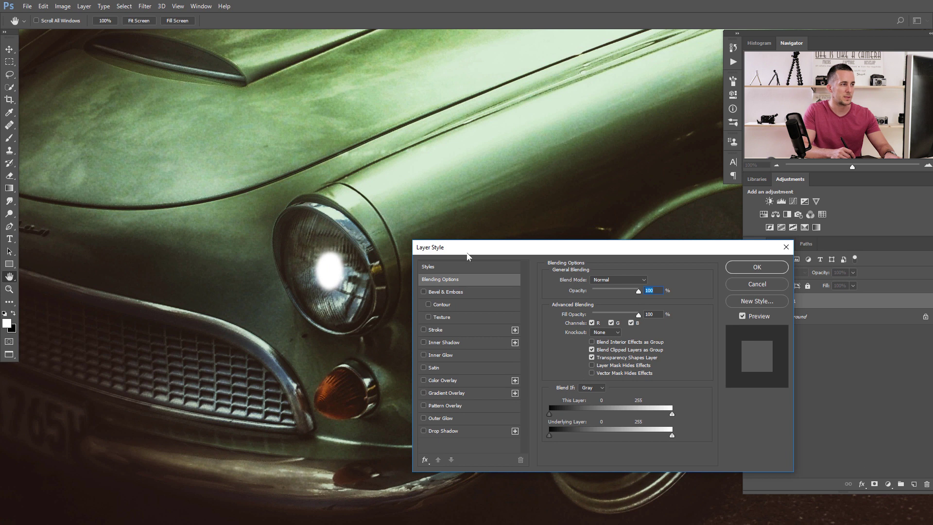
drag(481, 254, 483, 259)
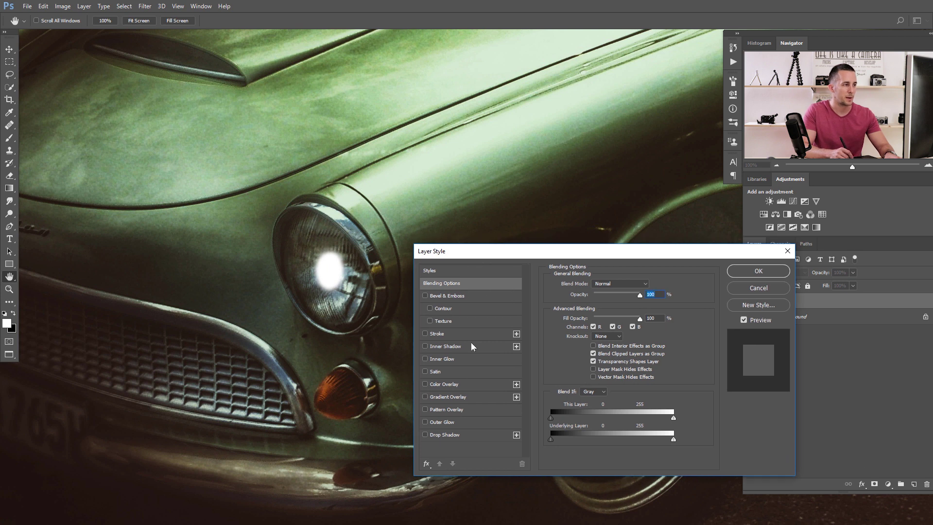
click(444, 421)
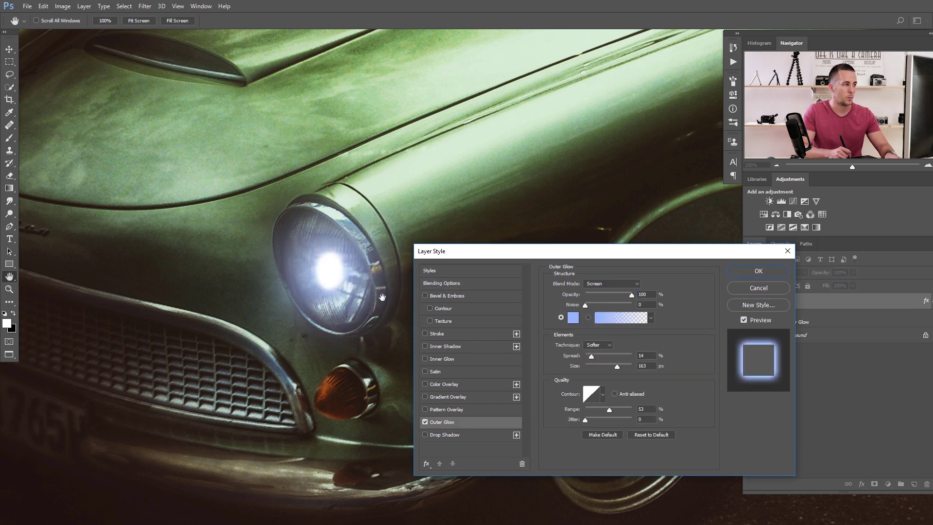
drag(495, 256, 553, 253)
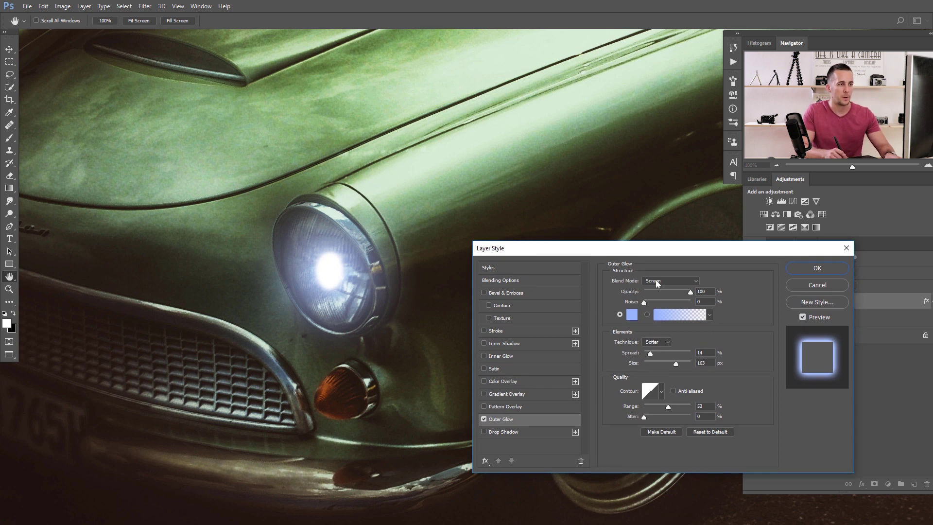
Try a yellow tone for the outer glow, and settle on the light blue 92beff
click(633, 315)
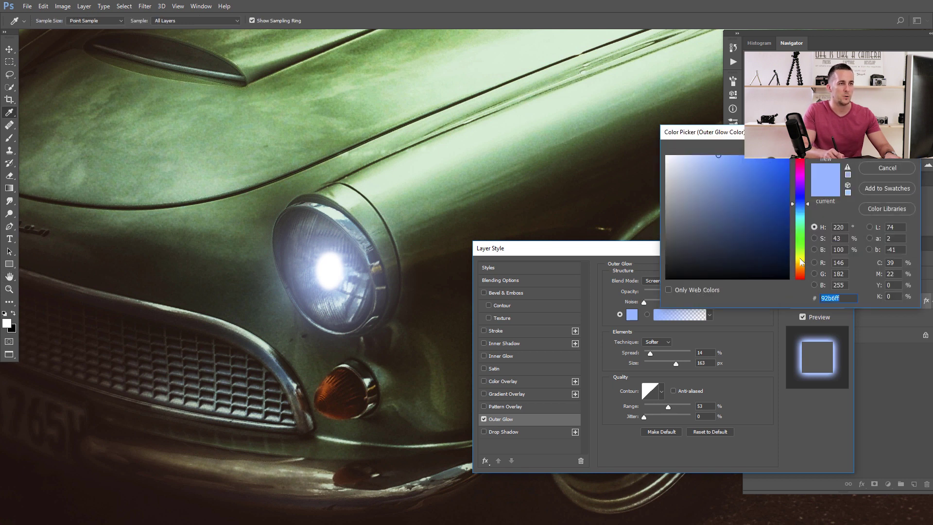
click(802, 263)
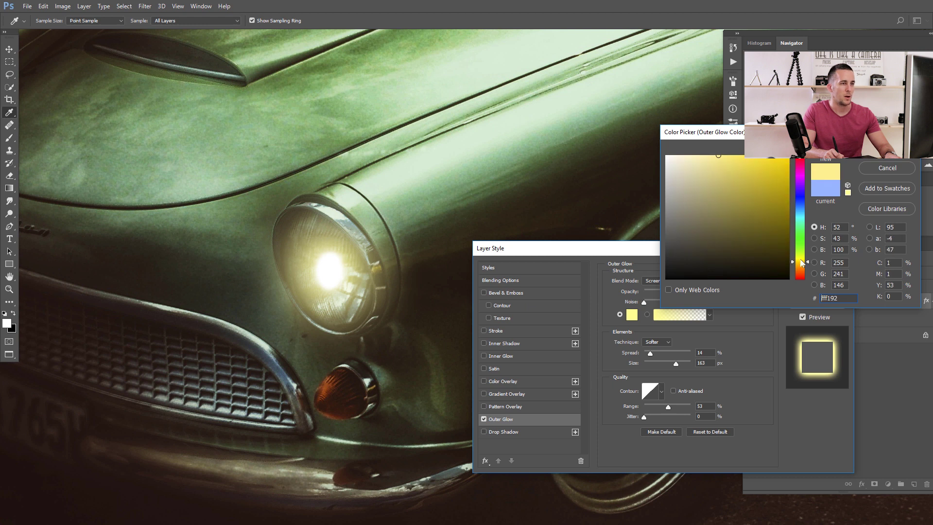
drag(802, 262, 805, 208)
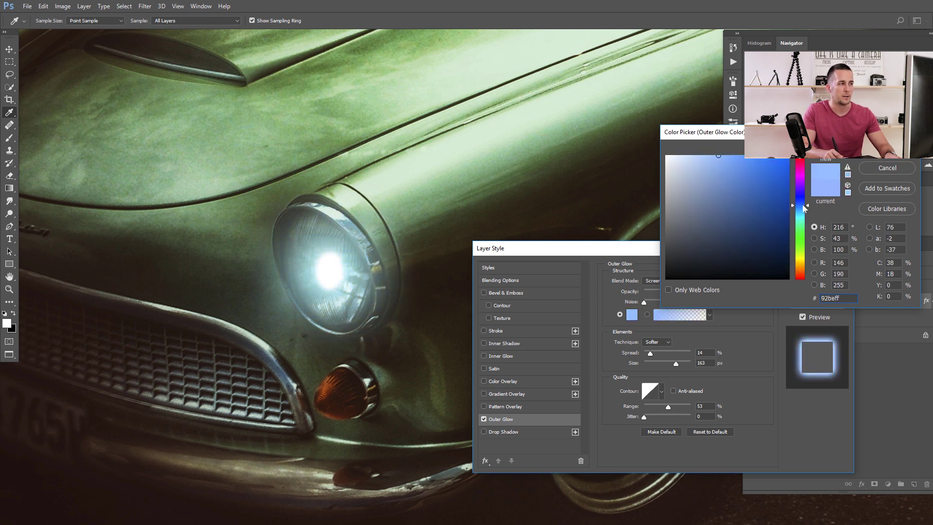
click(888, 147)
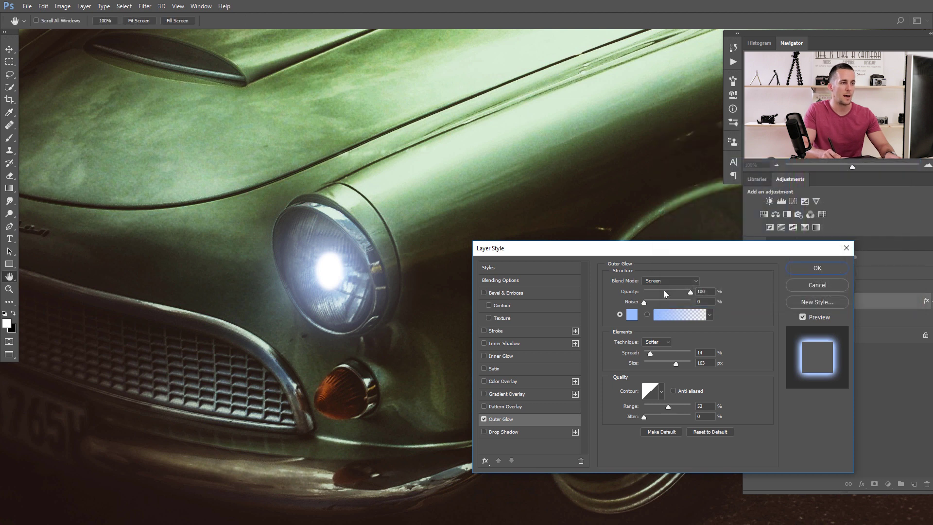
Set the outer glow's spread to 15%, its size to 136 px and its range to 49%
mouse_move(651, 355)
mouse_down()
mouse_move(639, 363)
mouse_move(671, 357)
mouse_move(639, 356)
mouse_up()
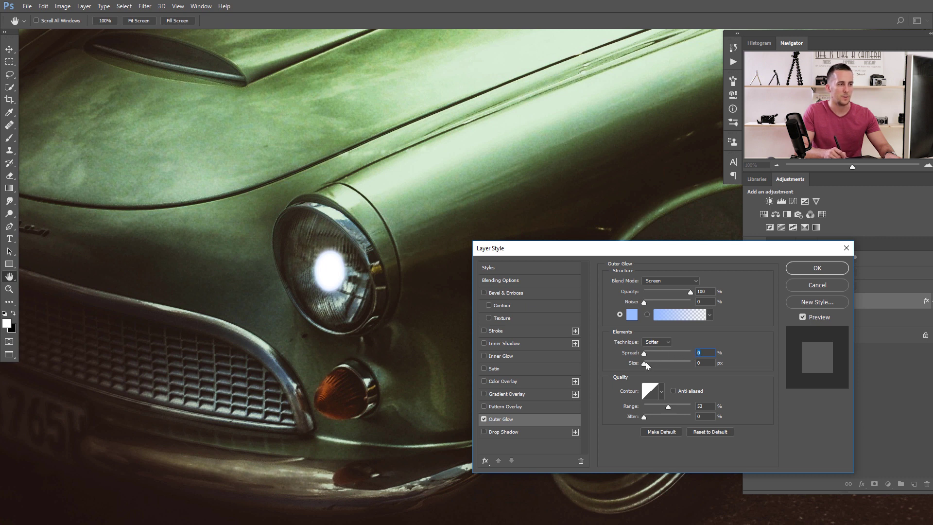
drag(646, 366, 675, 367)
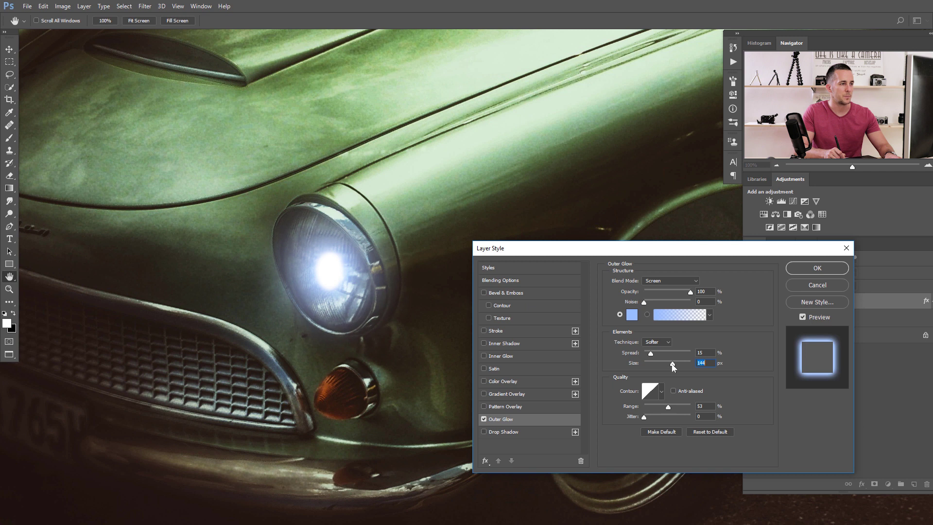
mouse_move(669, 407)
mouse_down()
mouse_move(684, 410)
mouse_move(655, 410)
mouse_move(667, 411)
mouse_up()
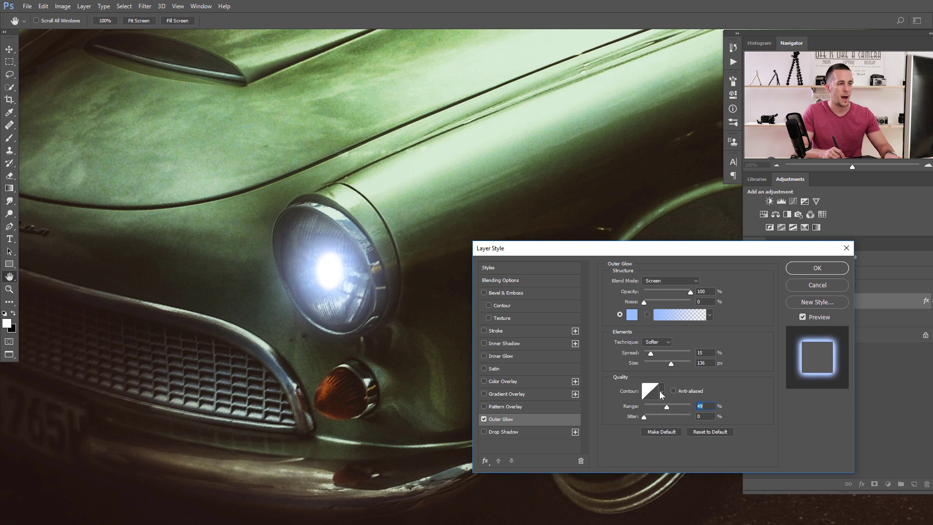
Try the different contour presets on the outer glow and return to the linear contour
click(661, 394)
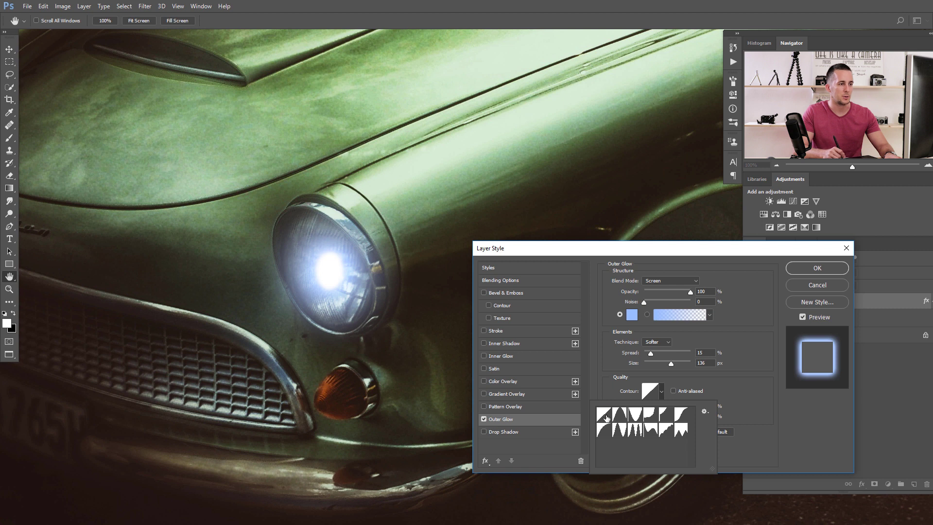
click(620, 416)
click(638, 416)
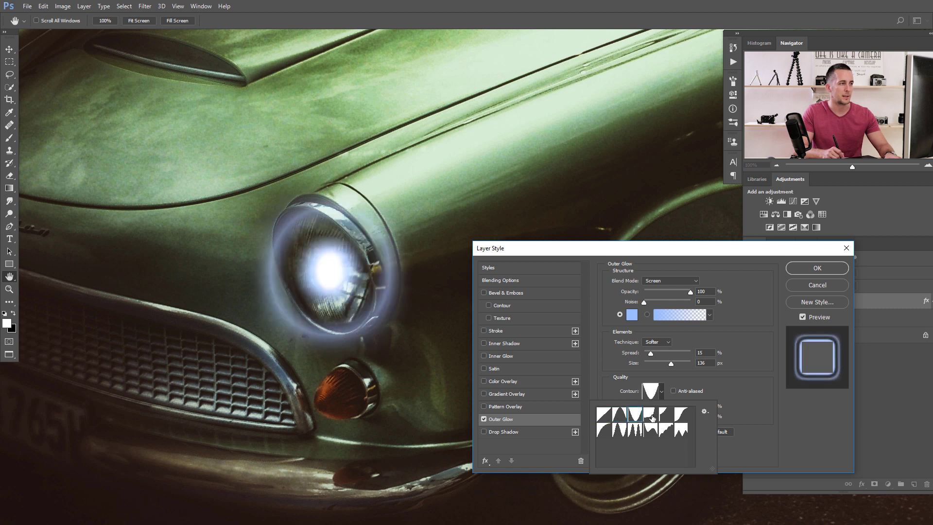
click(652, 418)
click(667, 419)
click(682, 418)
click(681, 429)
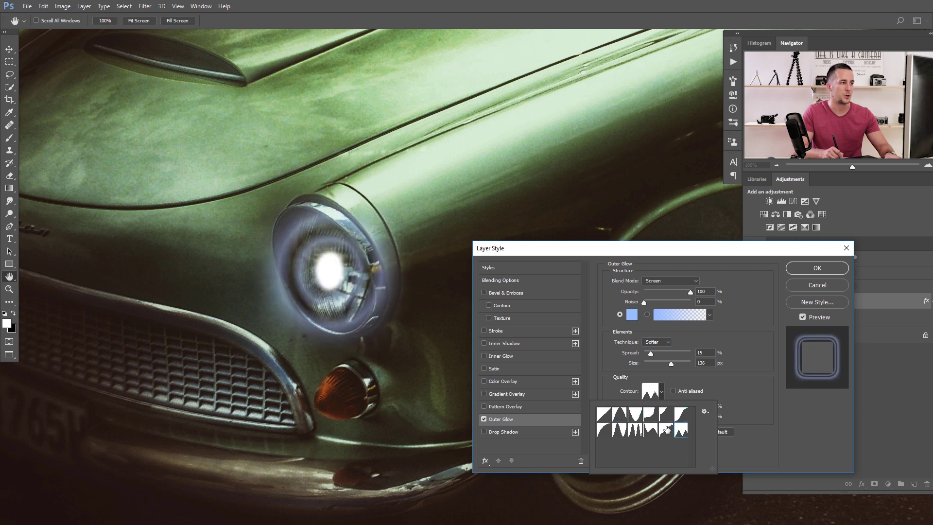
click(666, 429)
click(651, 429)
click(635, 430)
click(619, 430)
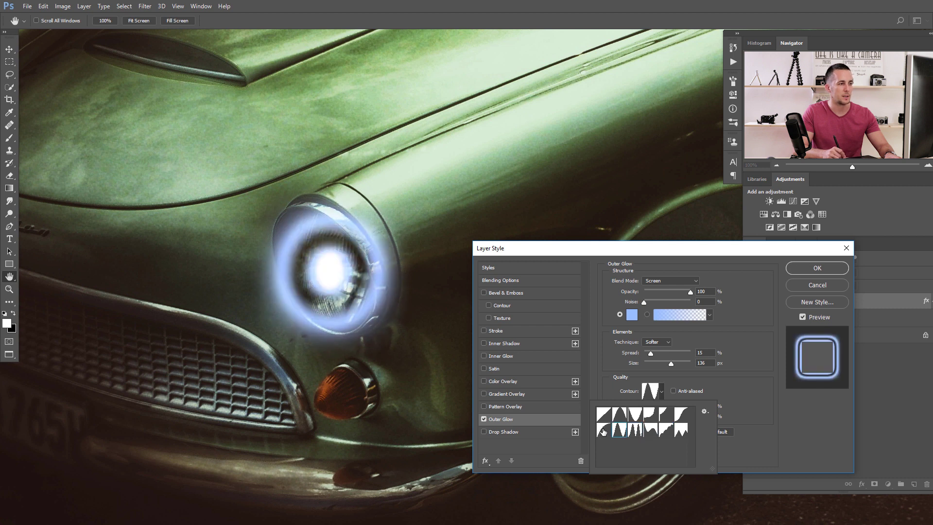
click(603, 430)
click(603, 414)
click(736, 392)
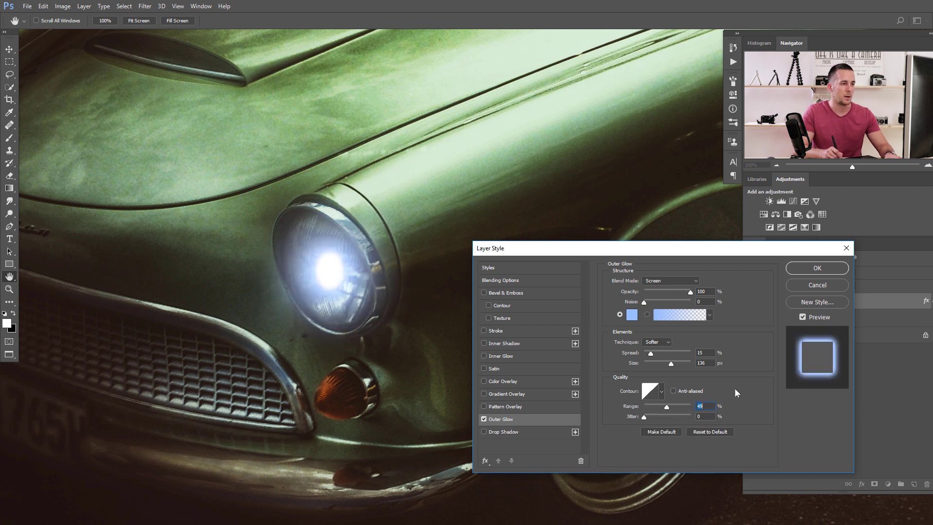
Apply the outer glow settings and rename the painted layer as Light bulb
click(805, 273)
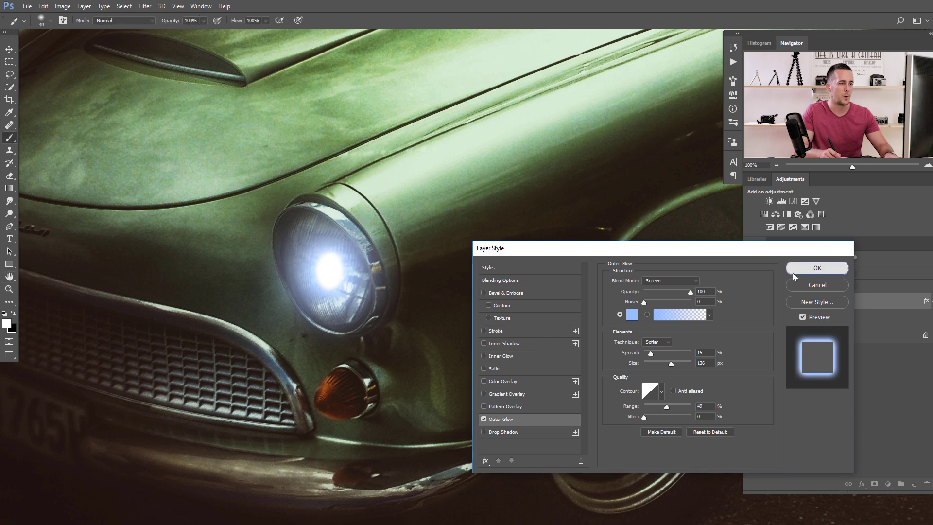
mouse_move(441, 268)
mouse_down()
mouse_move(419, 289)
mouse_move(424, 302)
mouse_up()
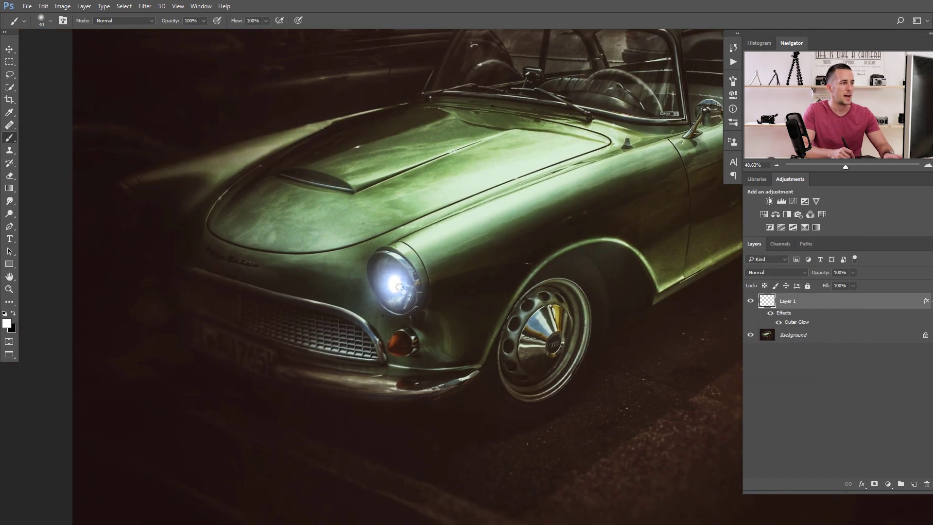
scroll(403, 288, down, 3)
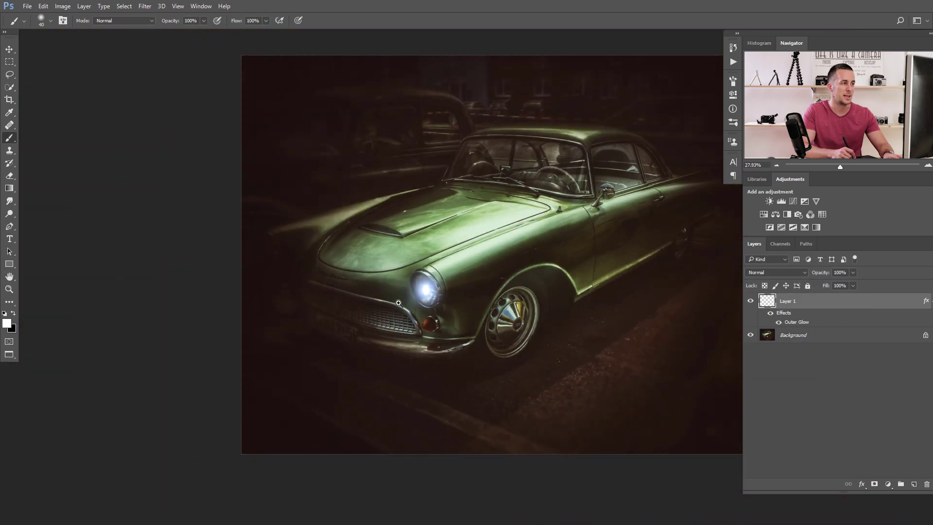
scroll(472, 282, up, 3)
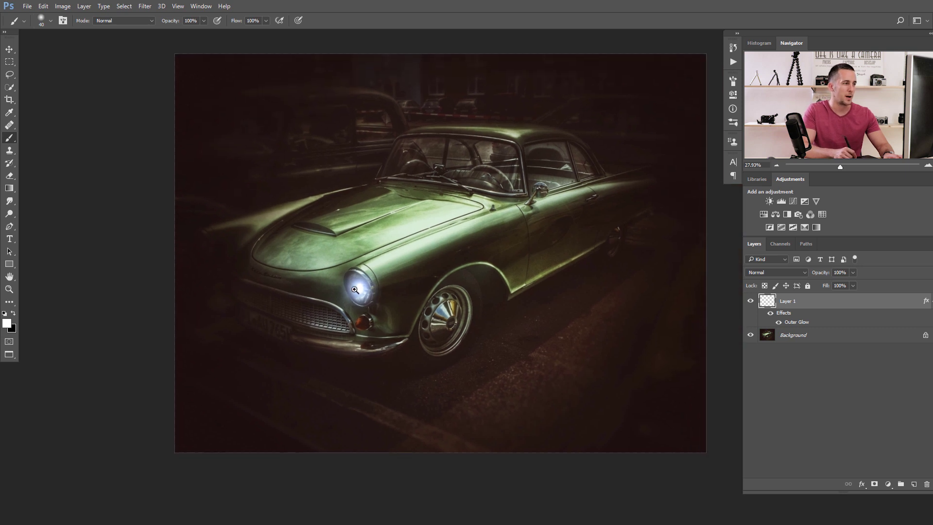
scroll(382, 297, up, 8)
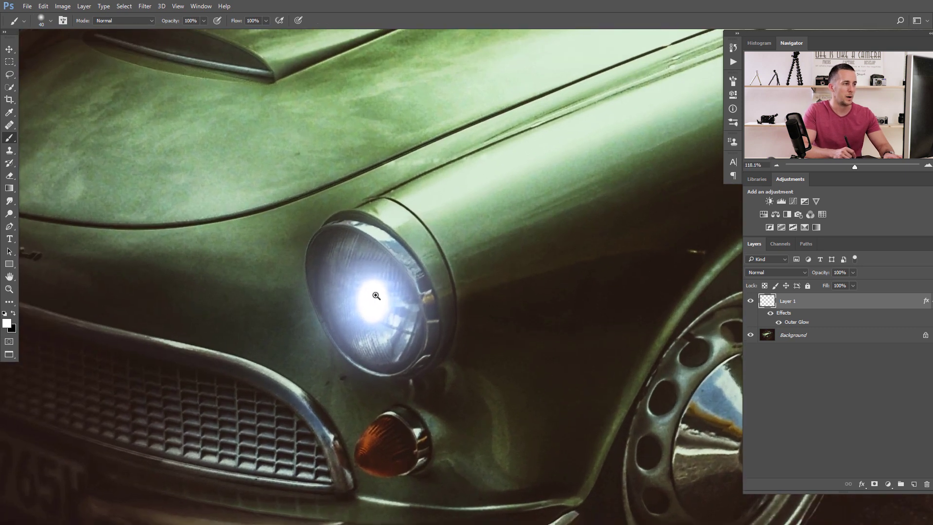
double_click(788, 301)
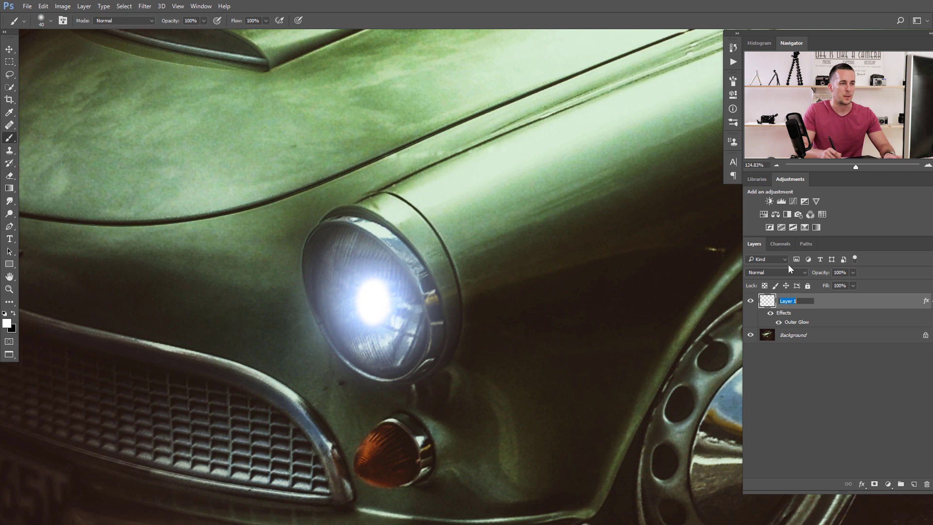
text(Light bulb)
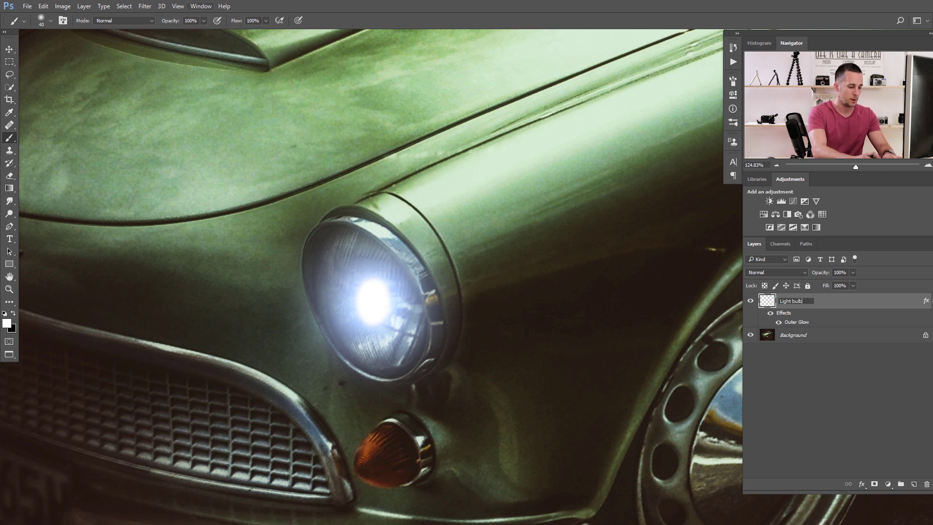
key(Return)
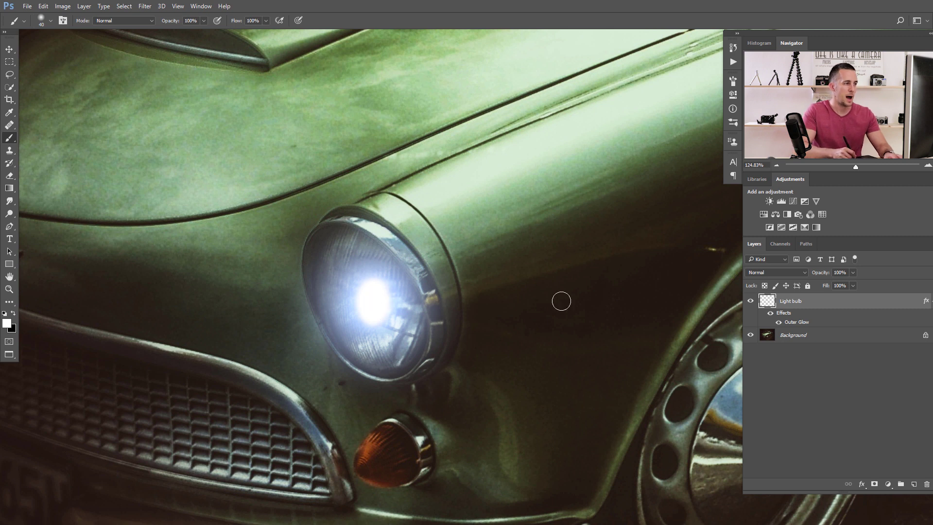
Warp the light bulb layer into a curved shape that bulges toward the headlight's right rim, and apply the transform
key(ctrl+t)
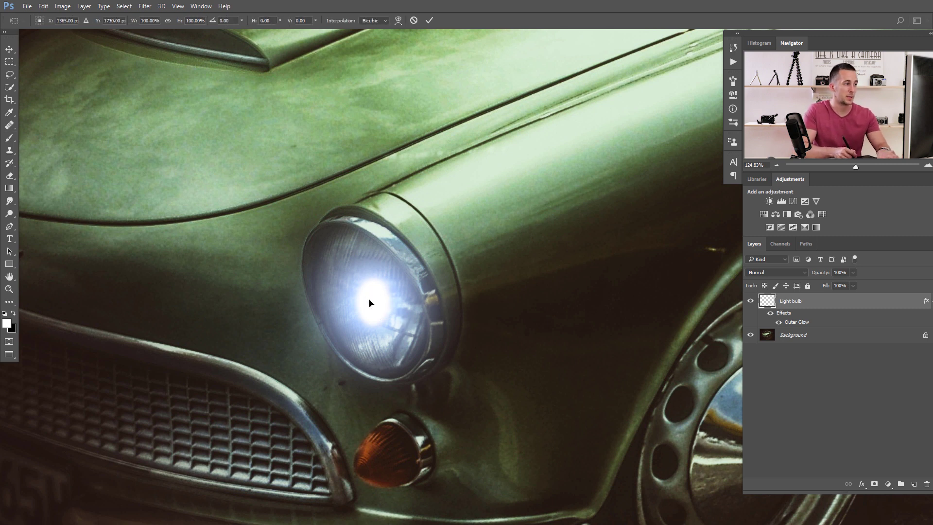
scroll(369, 303, up, 2)
right_click(382, 288)
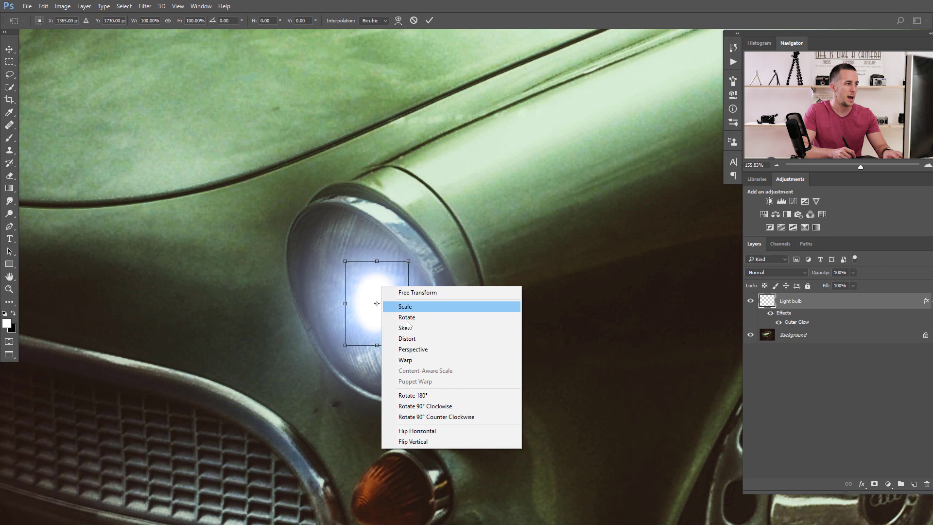
click(412, 360)
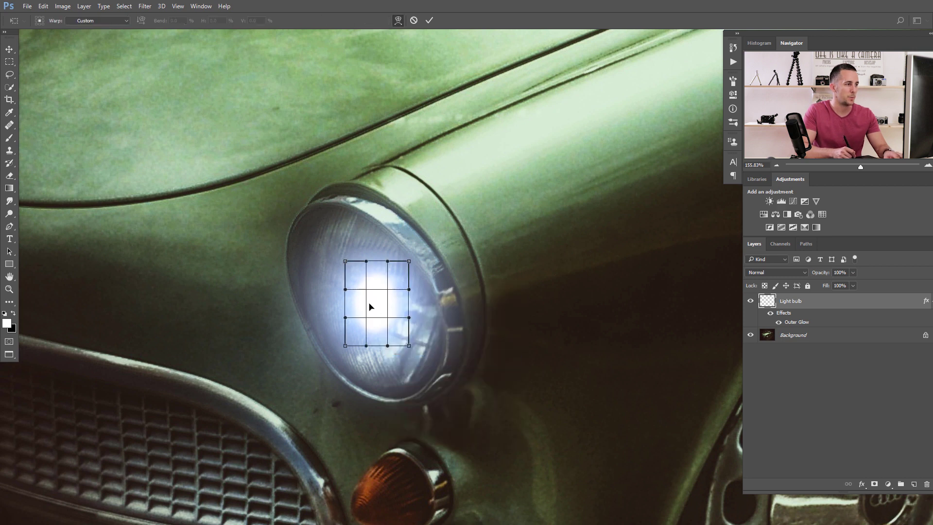
drag(360, 306, 388, 272)
drag(390, 318, 388, 343)
drag(403, 305, 390, 306)
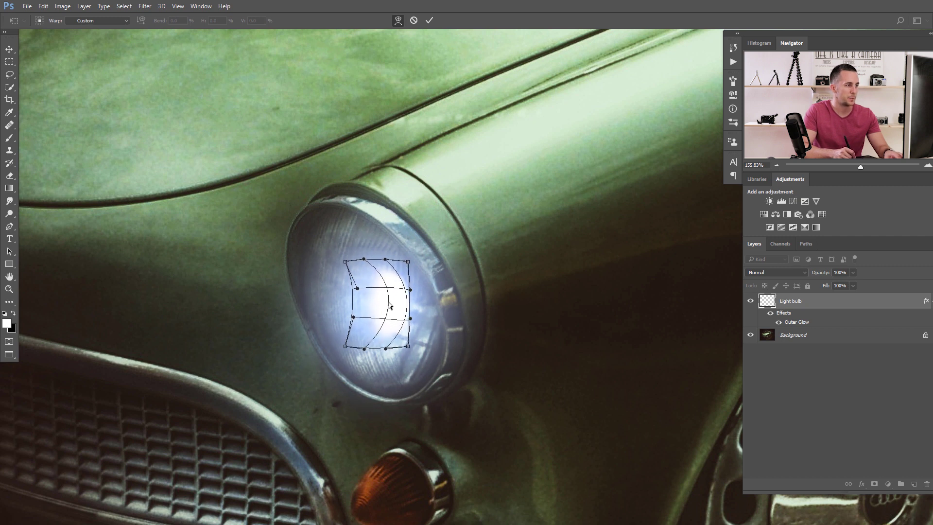
drag(382, 265, 382, 265)
drag(393, 309, 402, 339)
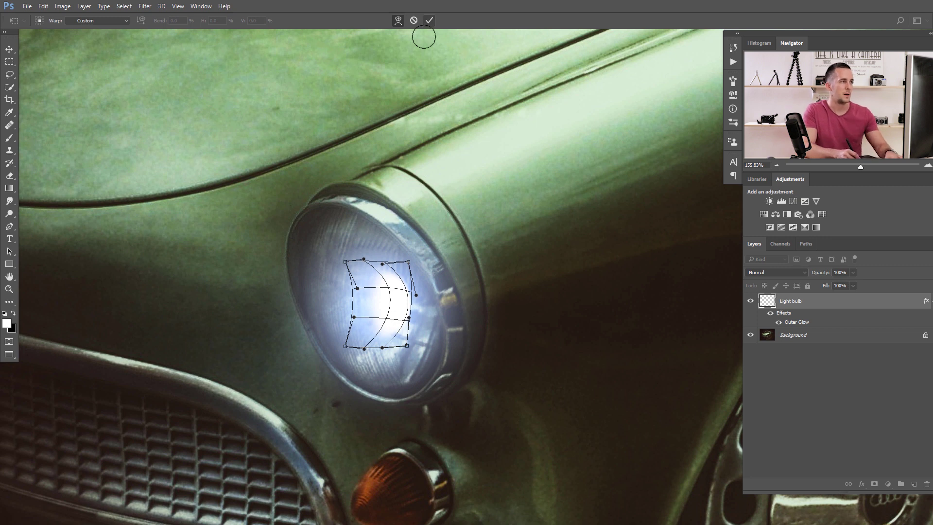
click(429, 20)
Rotate the light bulb layer with Free Transform by about -5.46°
key(ctrl+minus)
key(ctrl+minus)
drag(399, 326, 414, 322)
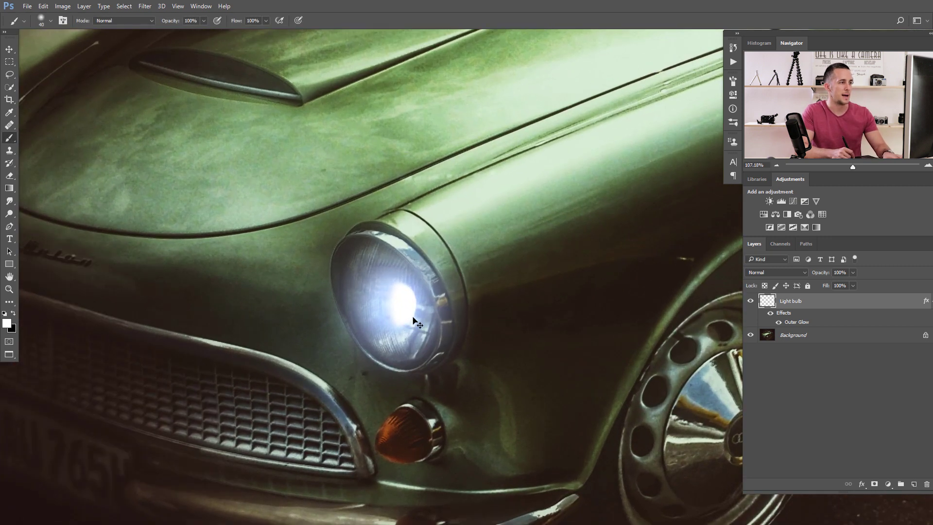
key(ctrl+t)
drag(437, 271, 431, 266)
Warp the rotated light bulb again to refine its curved sides inside the headlight, and apply the transform
scroll(403, 317, up, 2)
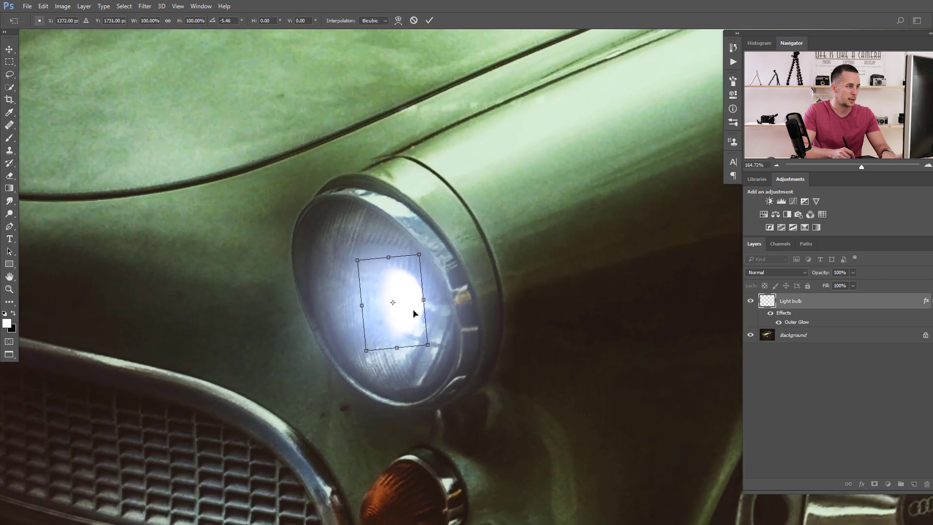
right_click(411, 312)
click(428, 386)
drag(390, 305, 394, 302)
drag(387, 259, 380, 258)
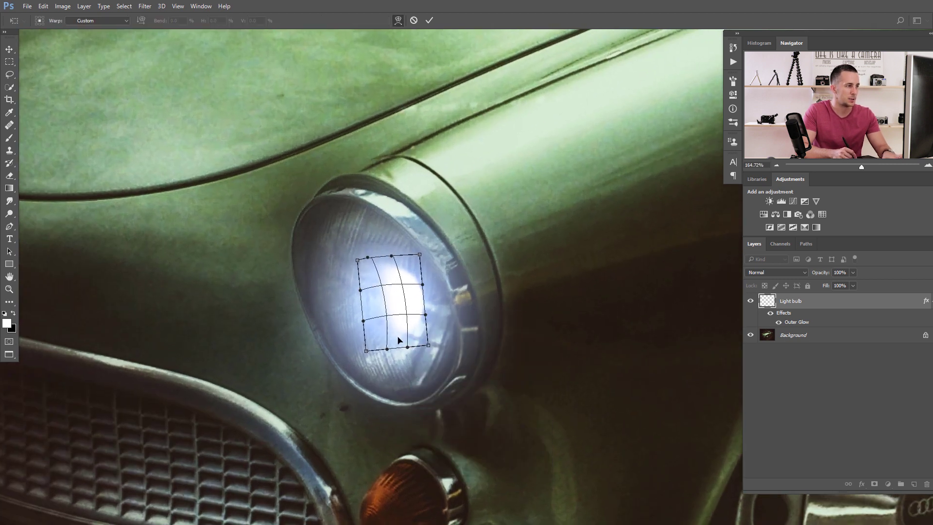
drag(407, 346, 396, 344)
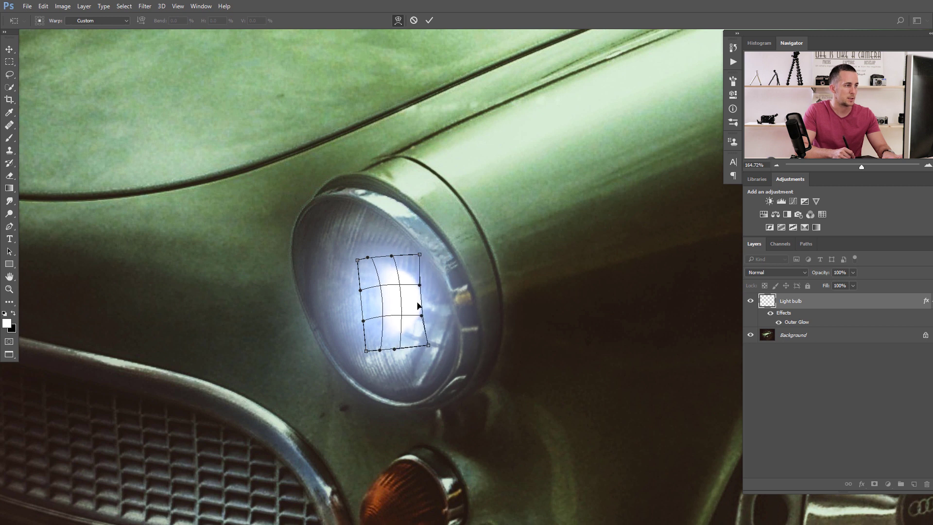
key(Return)
Soften the light bulb layer with a Gaussian Blur of 1.4 pixels radius
key(b)
key(ctrl+space)
mouse_move(428, 330)
mouse_down()
mouse_move(402, 339)
mouse_move(423, 302)
mouse_up()
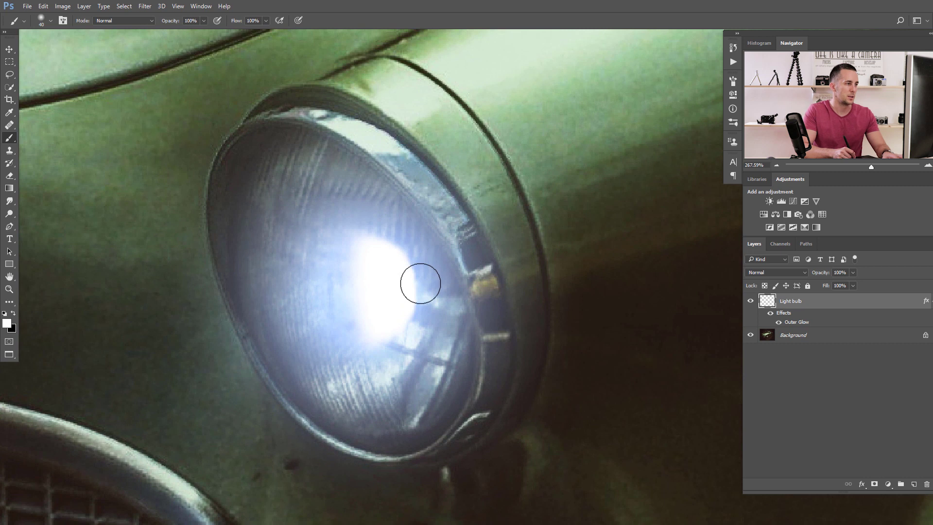
click(145, 6)
mouse_move(160, 114)
click(108, 146)
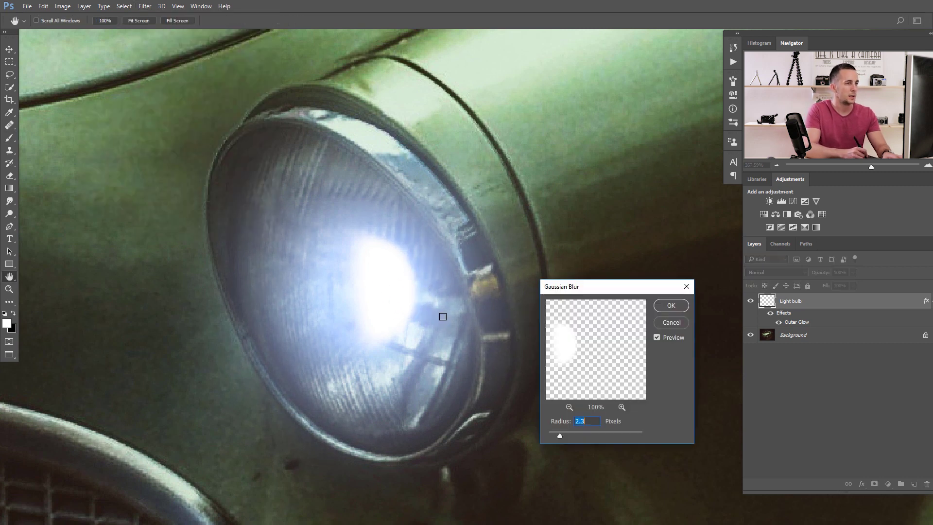
drag(560, 437, 555, 438)
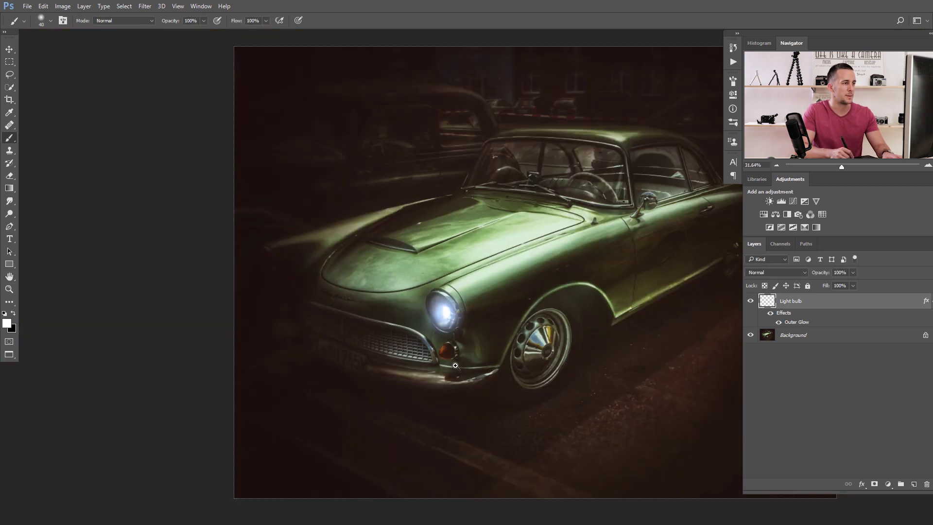
Nudge the light bulb slightly to the left inside the headlight
drag(445, 327, 459, 325)
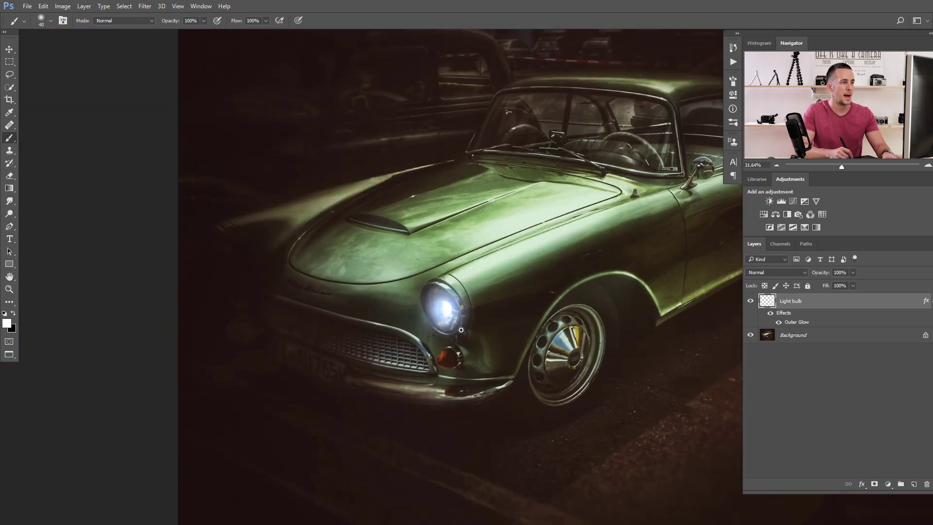
key(v)
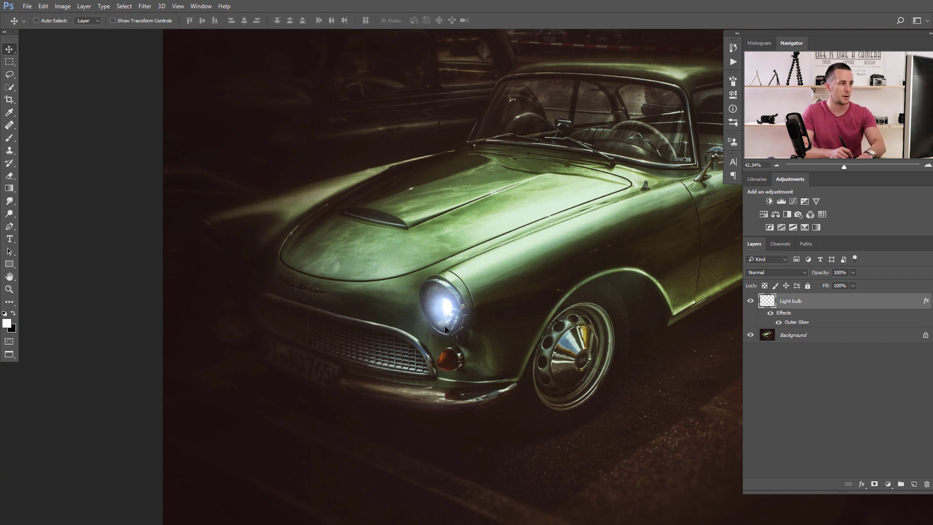
key(shift+Left)
drag(442, 306, 493, 306)
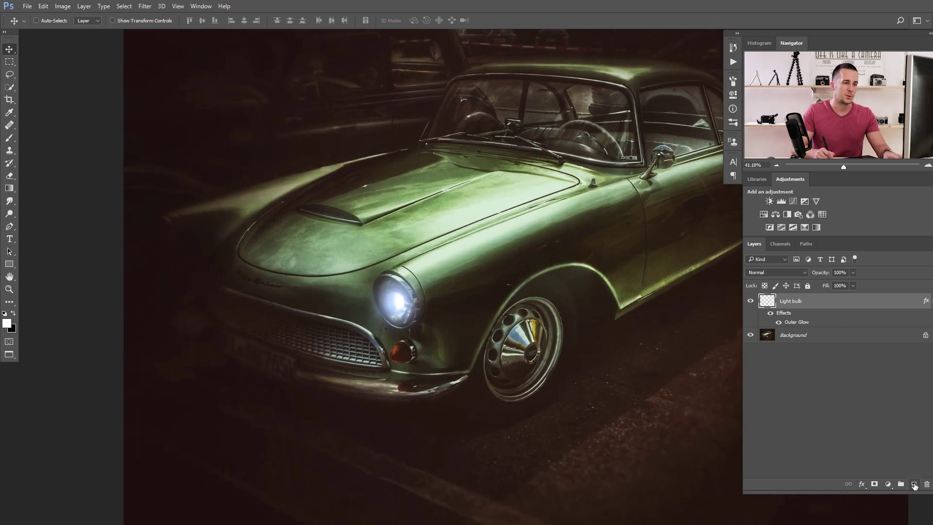
On a new layer, draw a closed beam-shaped Pen path from the headlight past the image's left edge and convert it to a selection
click(915, 484)
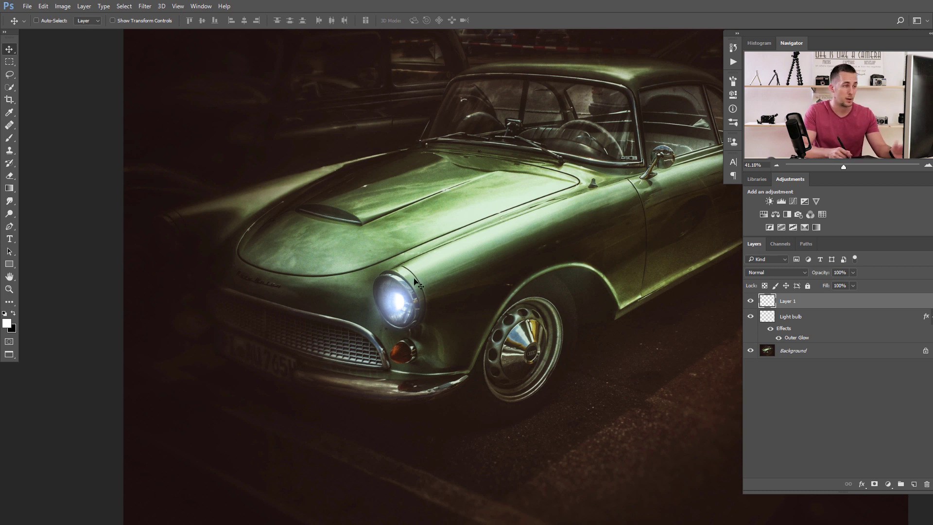
key(p)
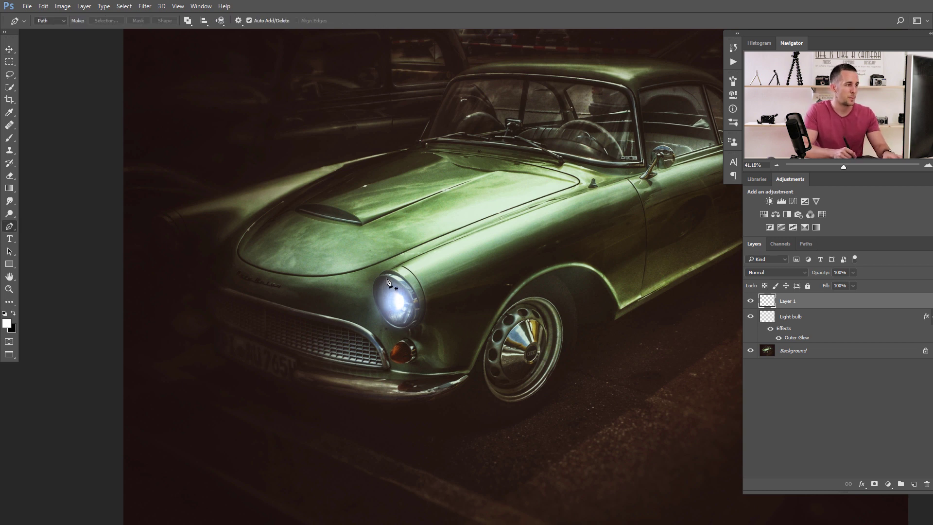
click(386, 278)
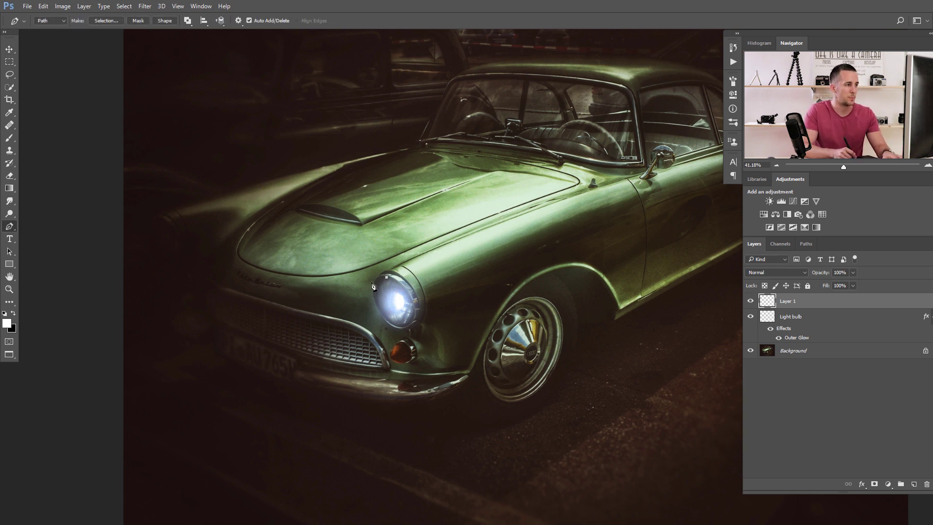
click(99, 354)
click(105, 501)
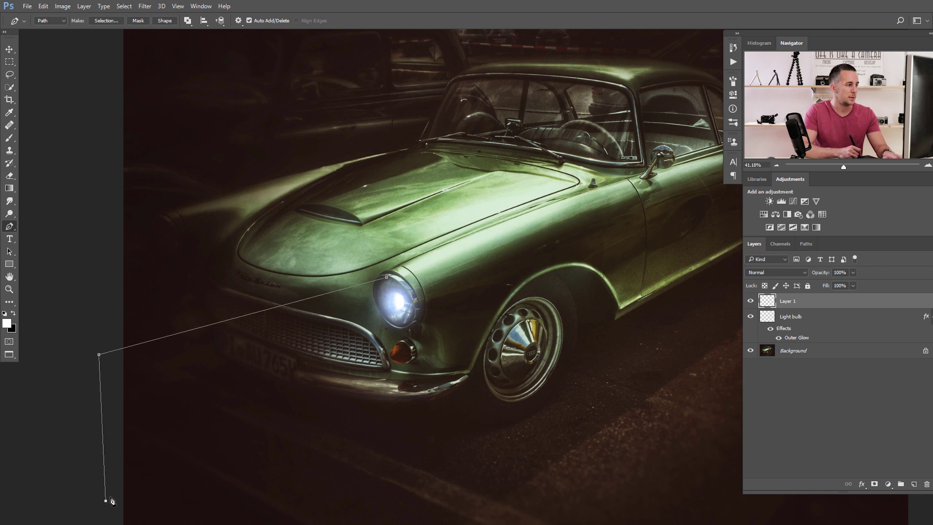
click(414, 323)
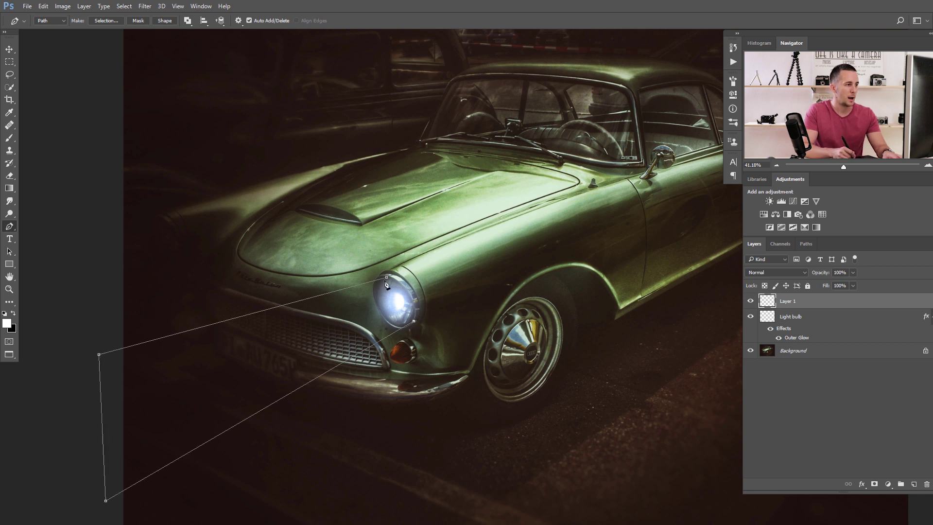
drag(354, 264, 355, 270)
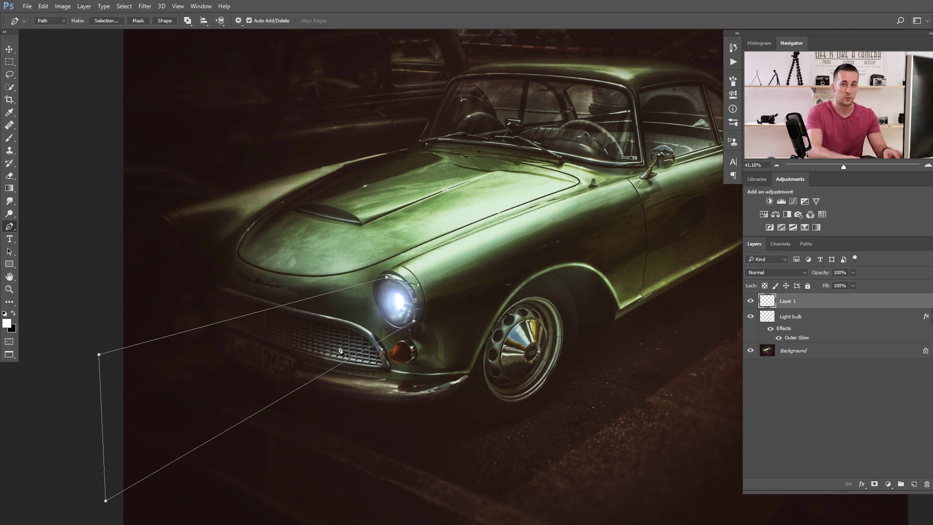
key(ctrl+Return)
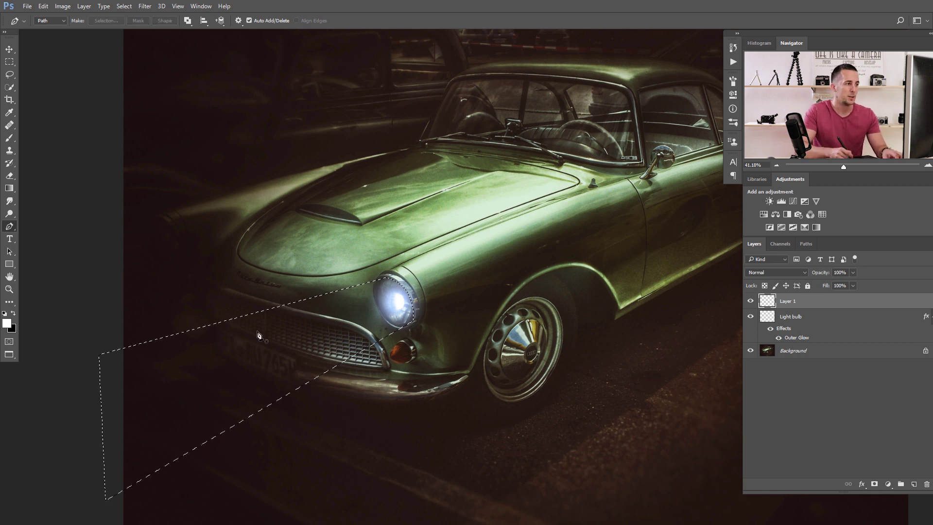
Fill the beam selection with white on the new layer and deselect it
click(286, 338)
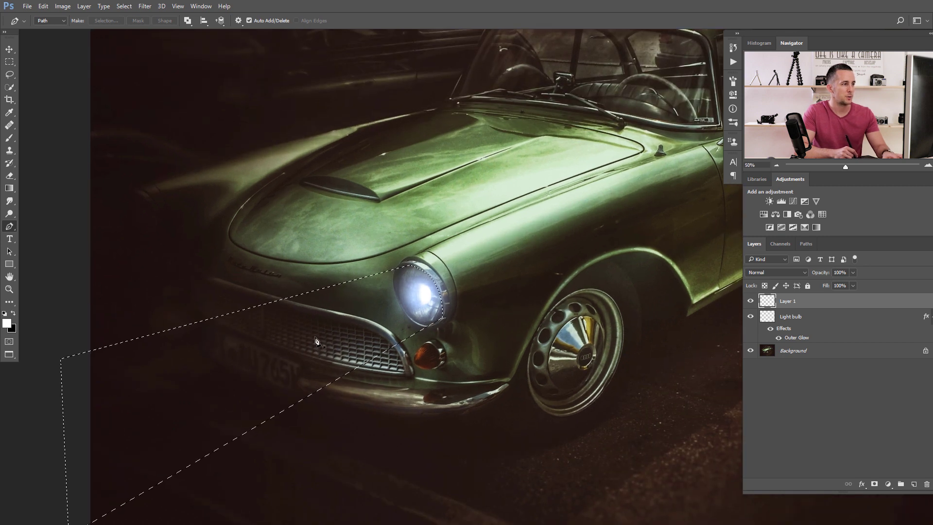
click(43, 6)
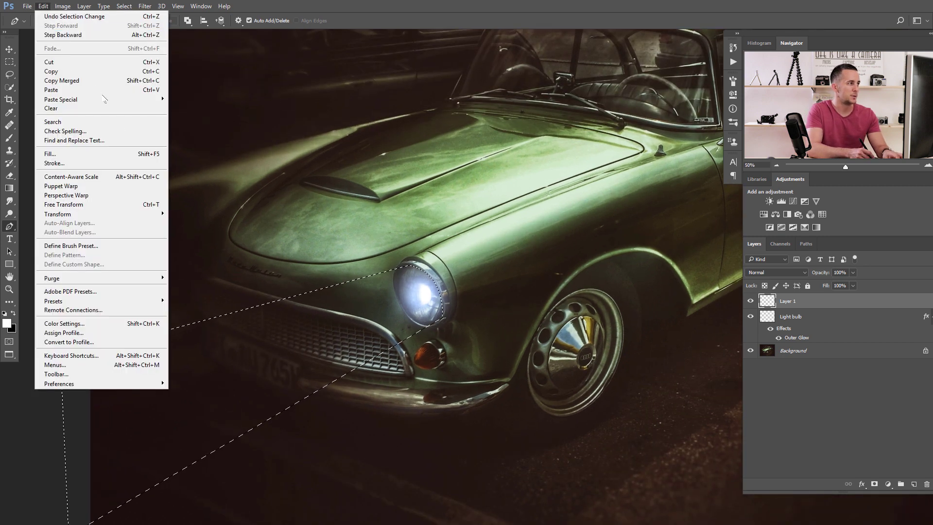
click(97, 150)
click(476, 168)
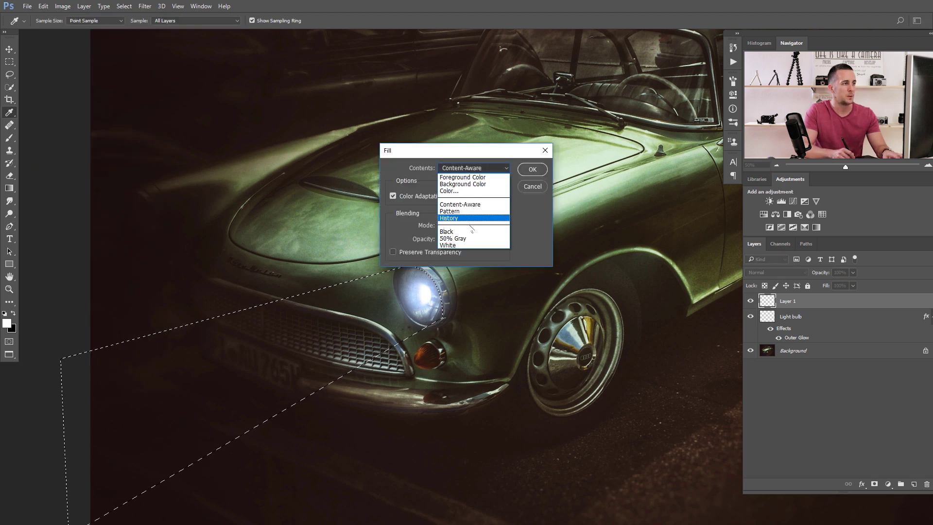
click(448, 245)
click(532, 171)
key(p)
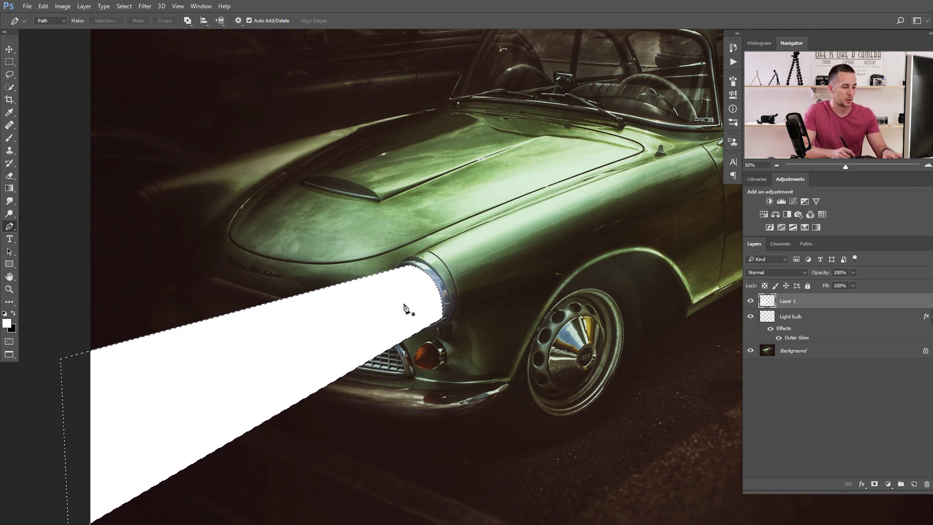
key(ctrl+d)
Rename the white beam's layer as Light beam
drag(421, 308, 379, 308)
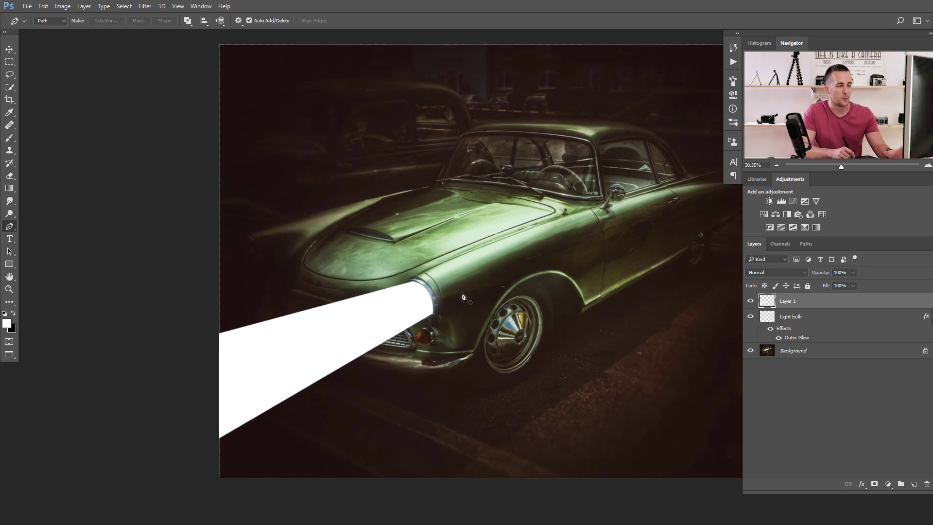
drag(365, 313, 411, 306)
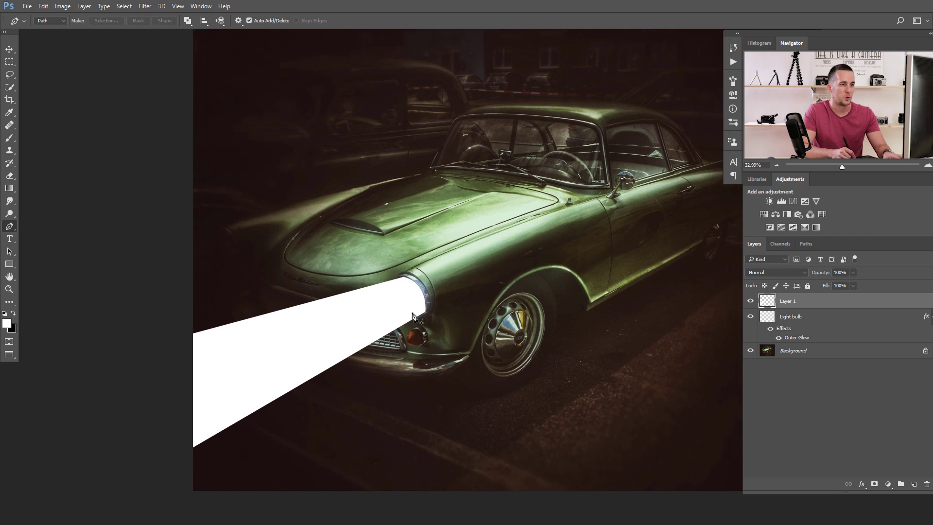
double_click(792, 301)
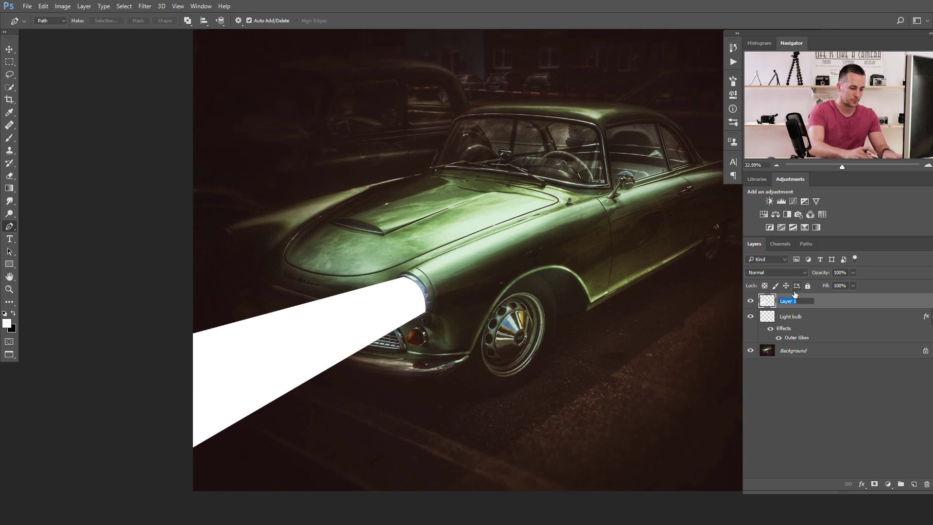
text(Light beam)
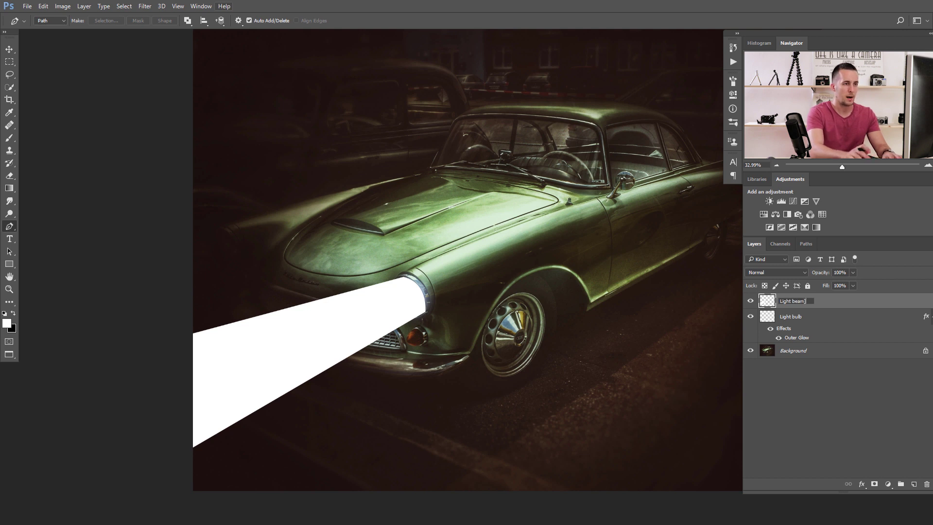
key(Return)
Convert the Light beam layer to a smart object
drag(347, 329, 350, 329)
mouse_move(363, 330)
mouse_down()
mouse_move(333, 312)
mouse_move(359, 307)
mouse_move(370, 320)
mouse_up()
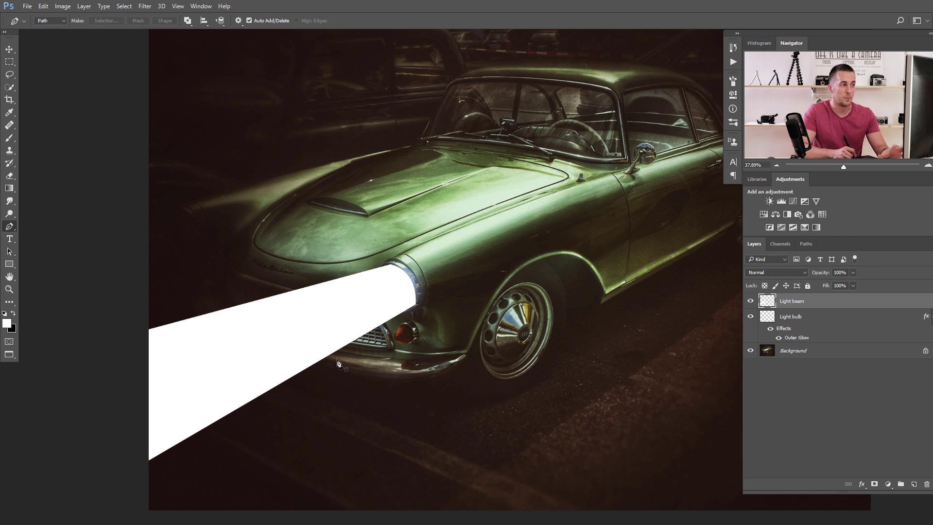
drag(365, 335, 332, 319)
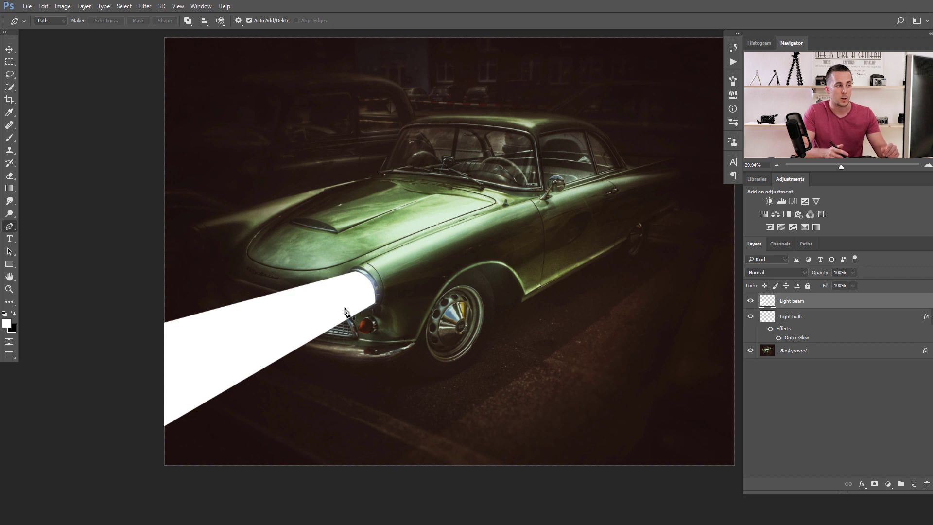
key(v)
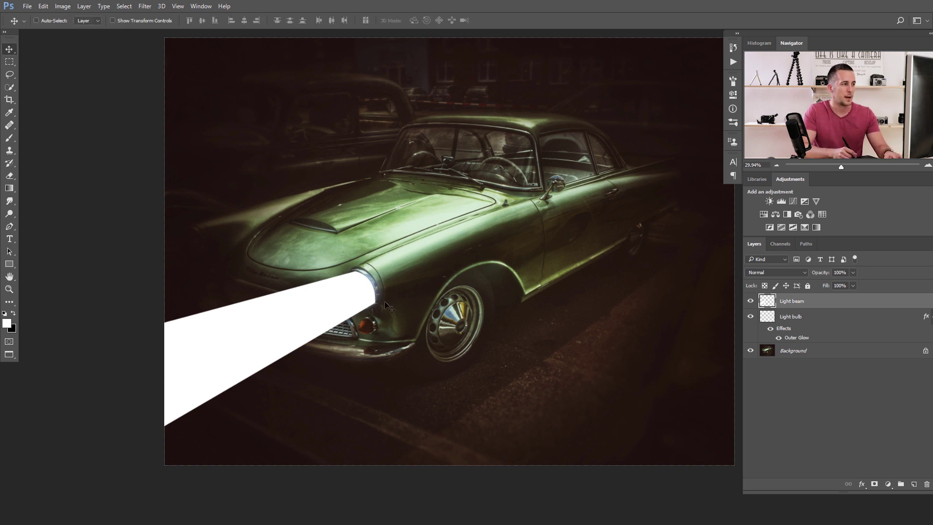
right_click(822, 301)
click(749, 243)
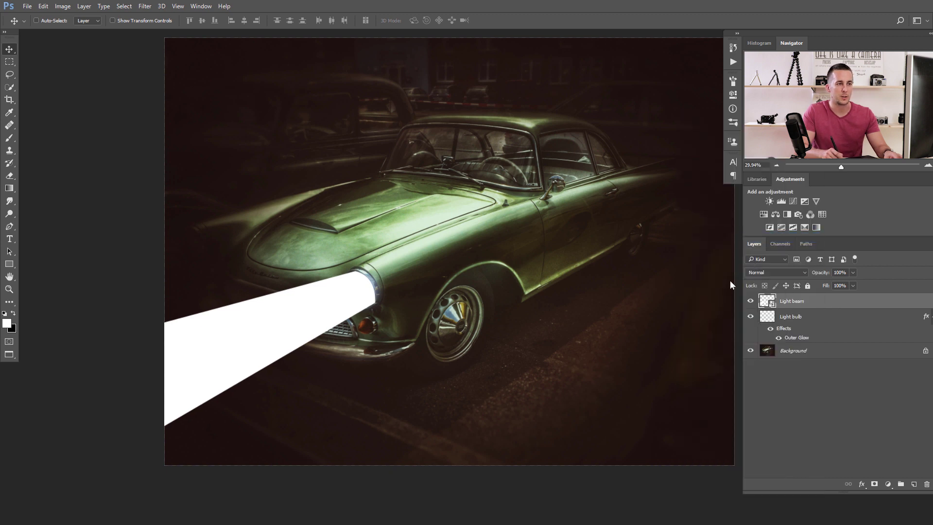
Try a Gaussian Blur with a 41.5-pixel radius on the Light beam layer, and undo it
click(144, 6)
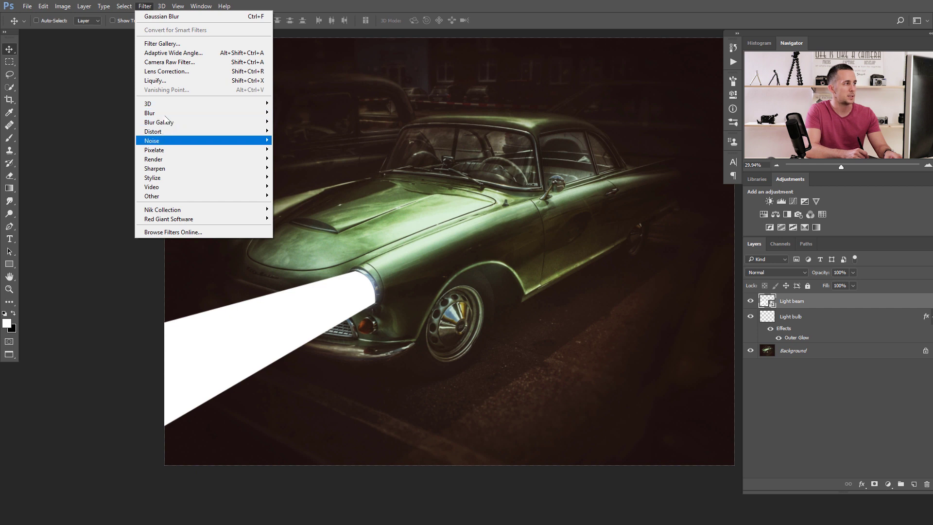
mouse_move(155, 113)
click(108, 150)
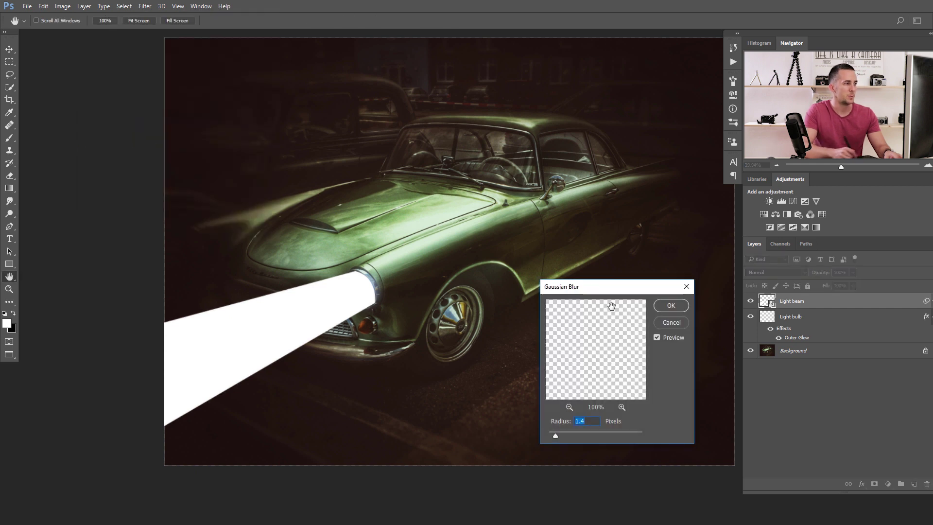
drag(610, 292, 586, 295)
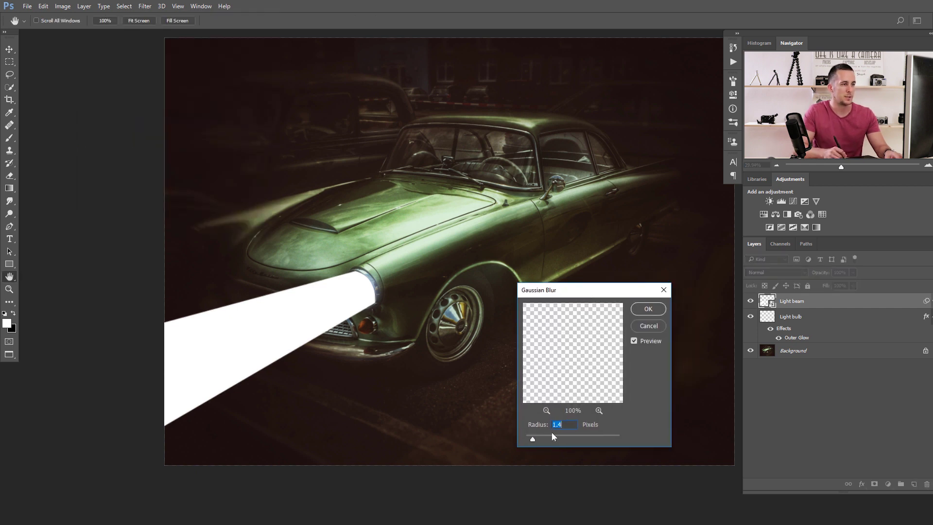
drag(565, 441, 574, 441)
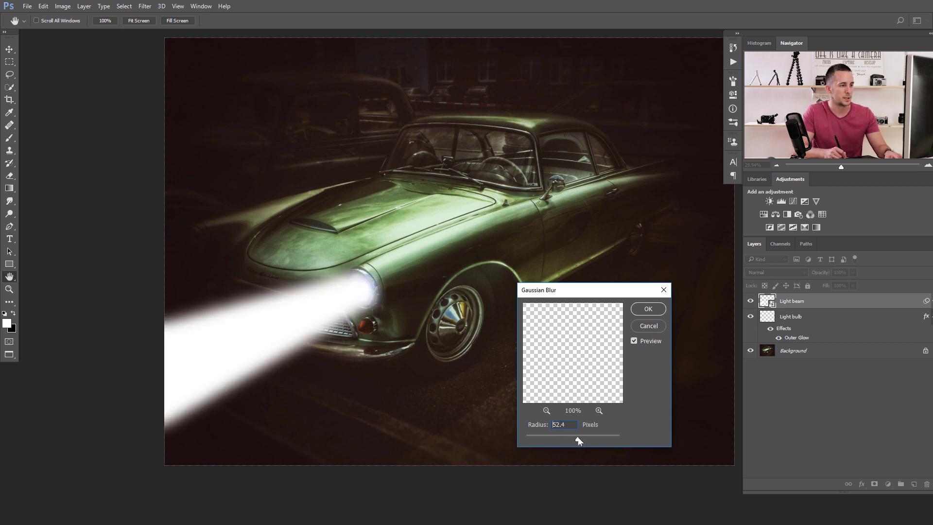
drag(580, 442, 575, 440)
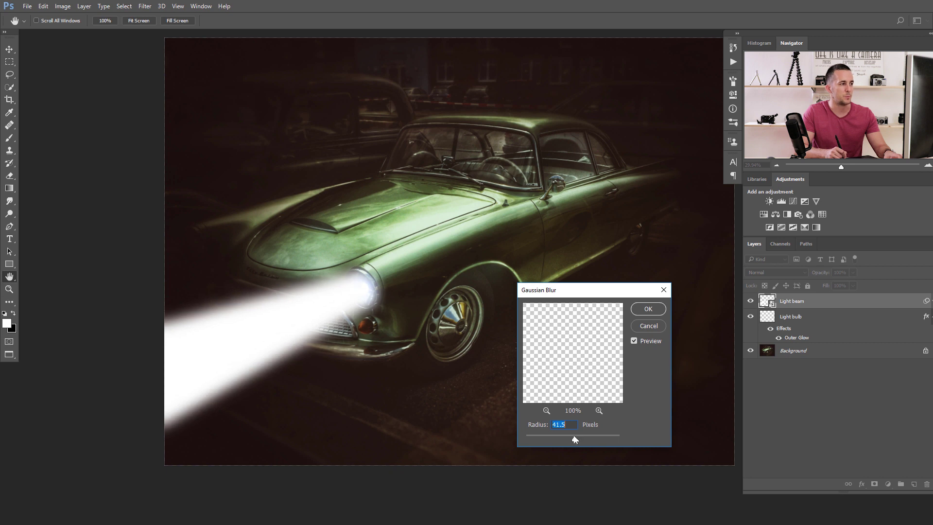
click(650, 309)
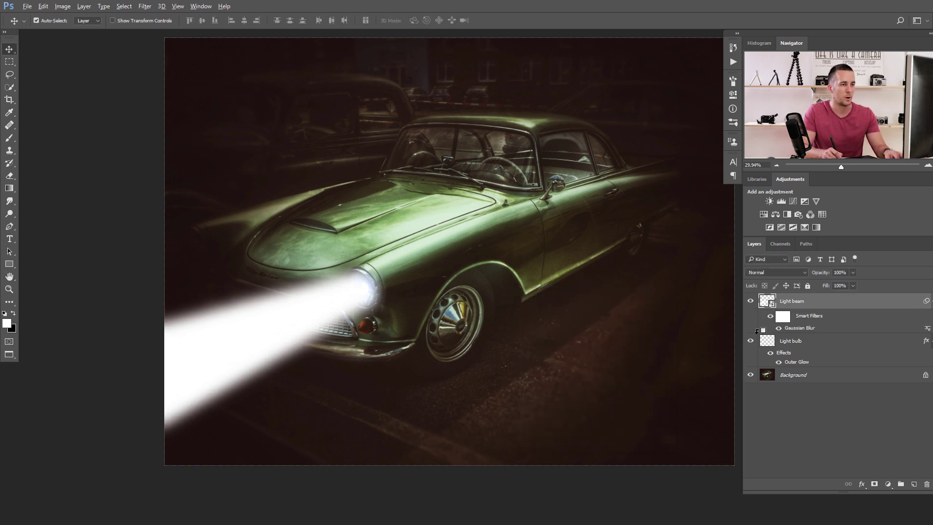
key(ctrl+z)
Apply a Box Blur with a radius of 119 pixels to the Light beam smart object
click(145, 6)
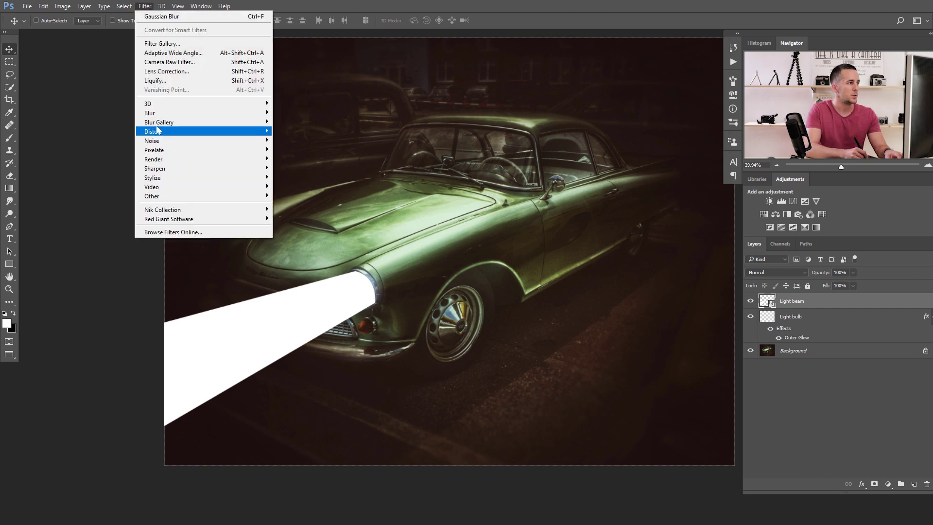
mouse_move(152, 113)
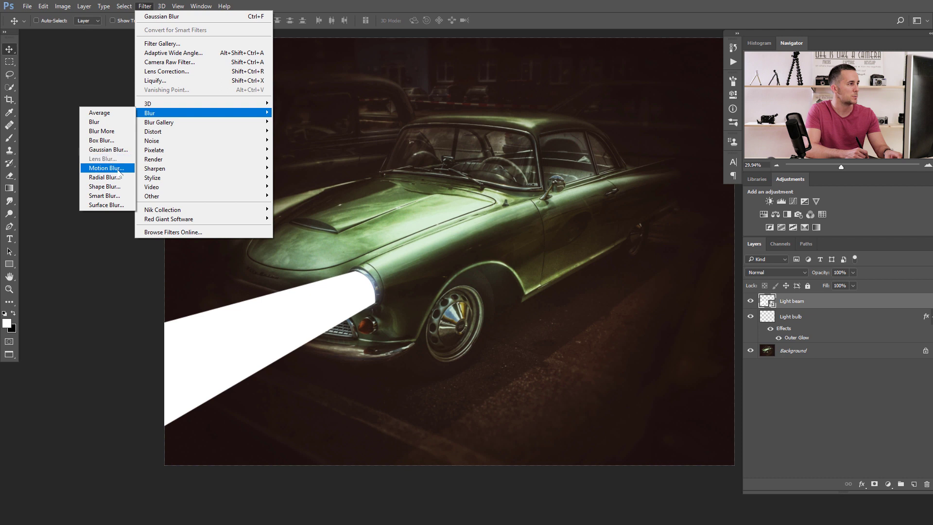
click(116, 140)
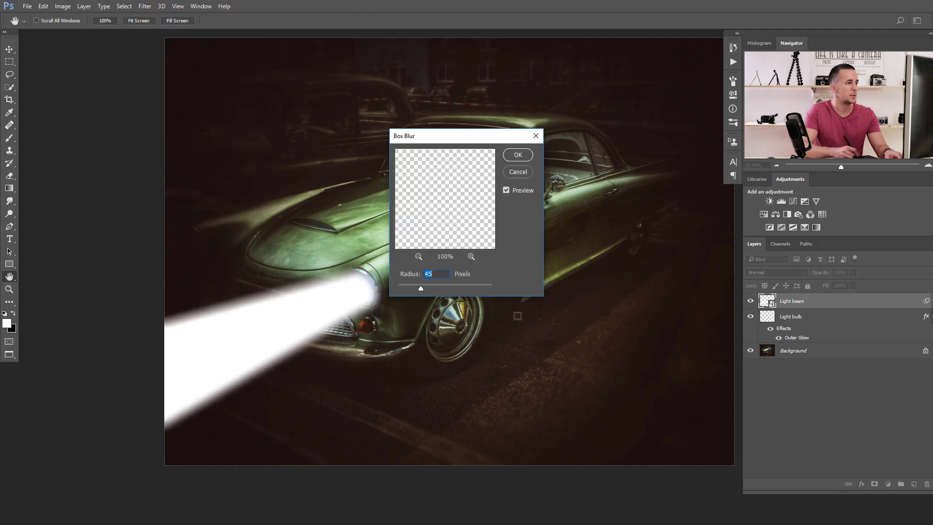
drag(534, 246, 550, 256)
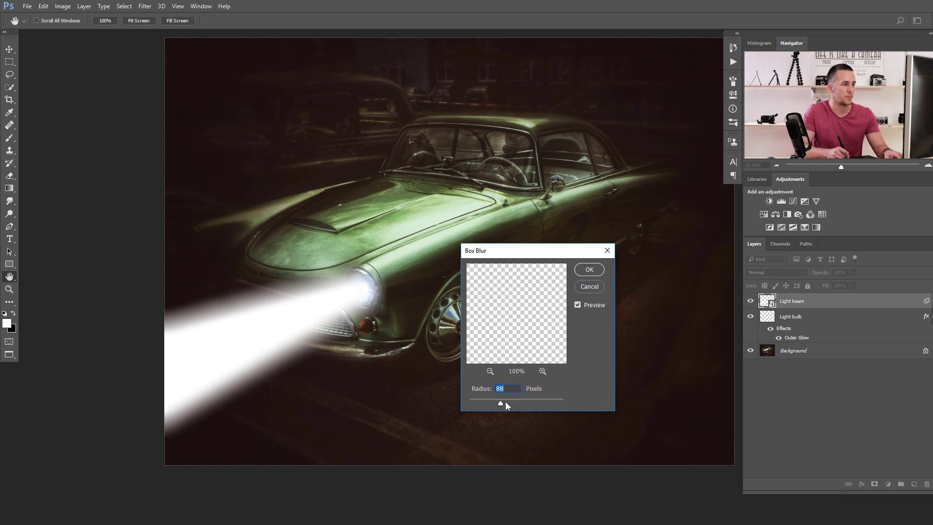
drag(504, 404, 508, 406)
drag(532, 255, 533, 265)
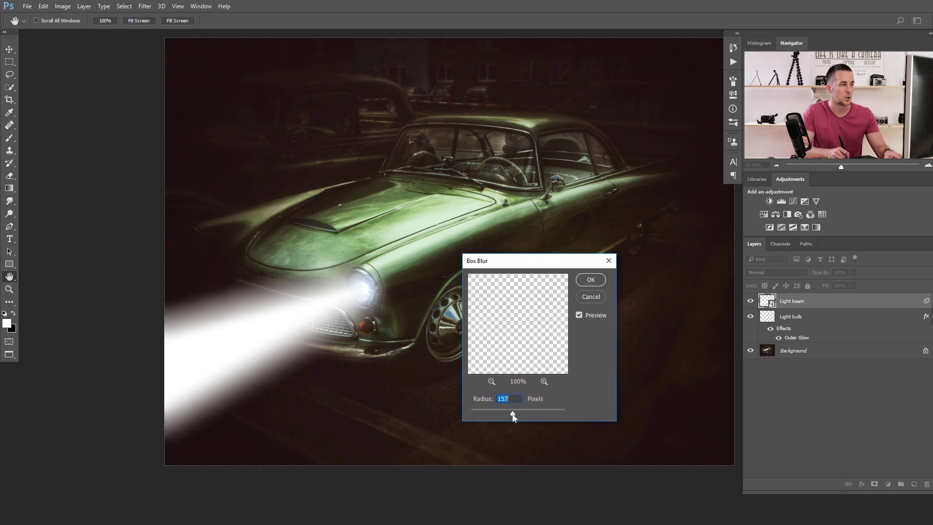
drag(513, 418, 507, 416)
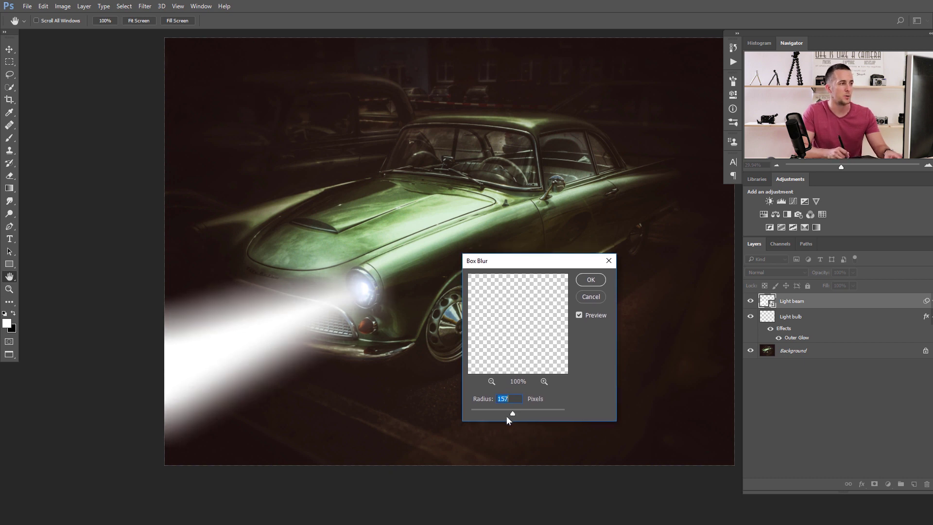
click(591, 280)
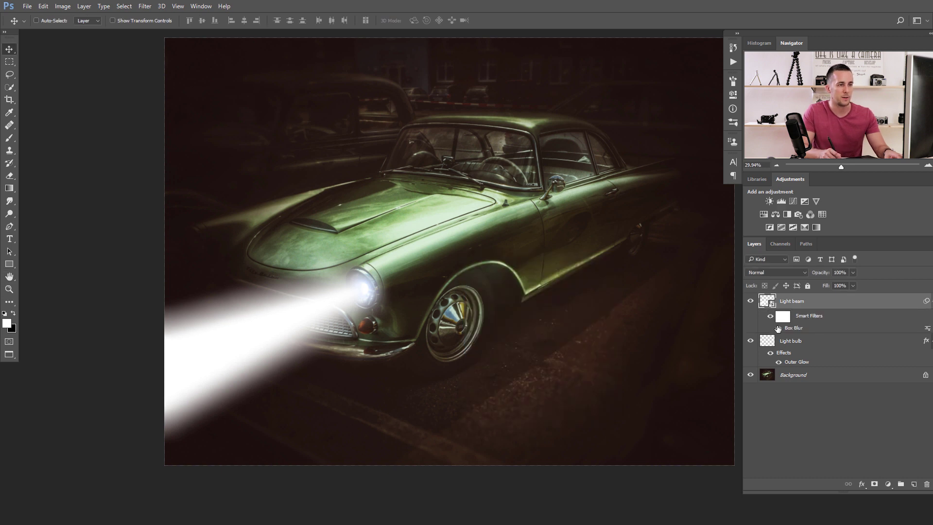
Hide the Box Blur smart filter and keep the Light beam layer selected
click(779, 329)
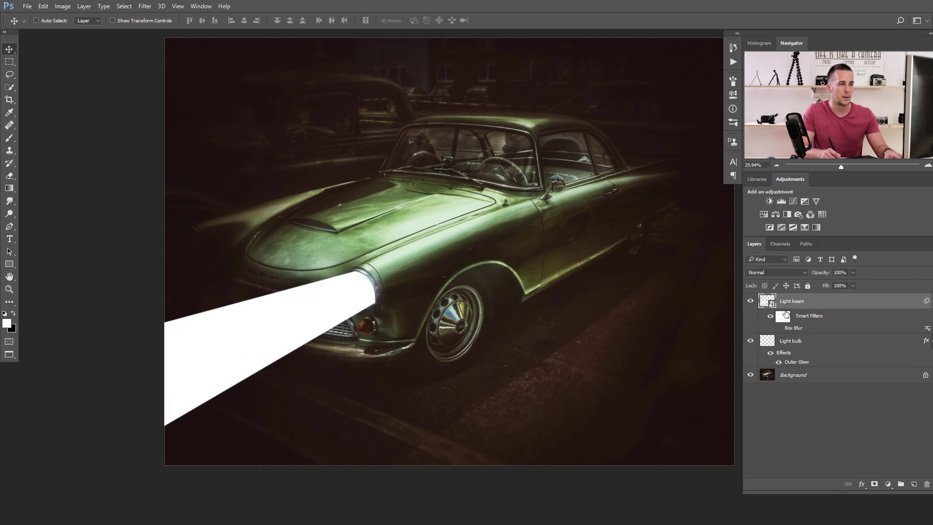
click(777, 323)
click(768, 301)
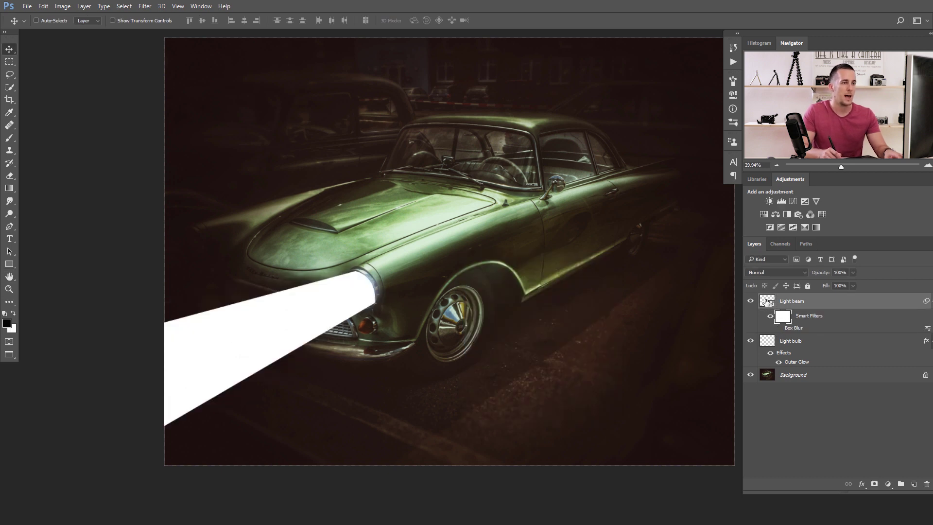
Start a Field Blur on the Light beam layer with its pin on the headlight set to 98 px
click(145, 5)
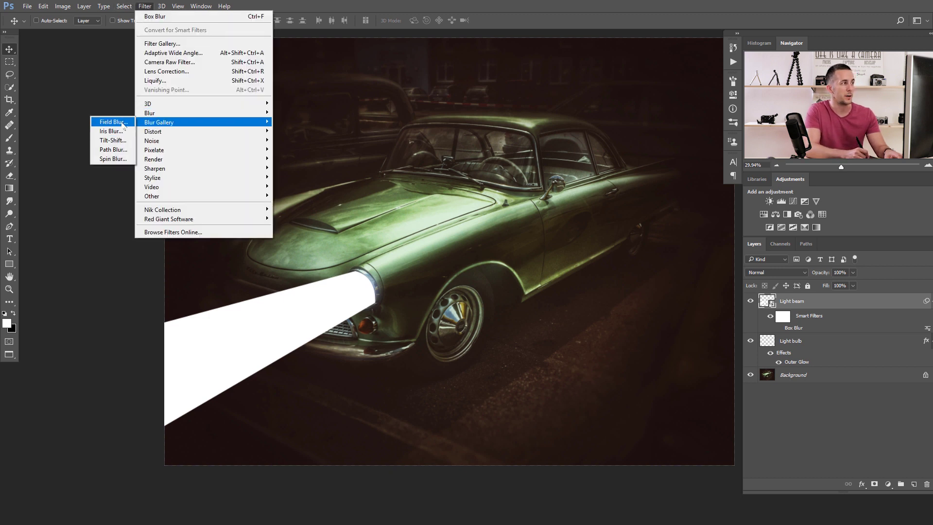
click(121, 125)
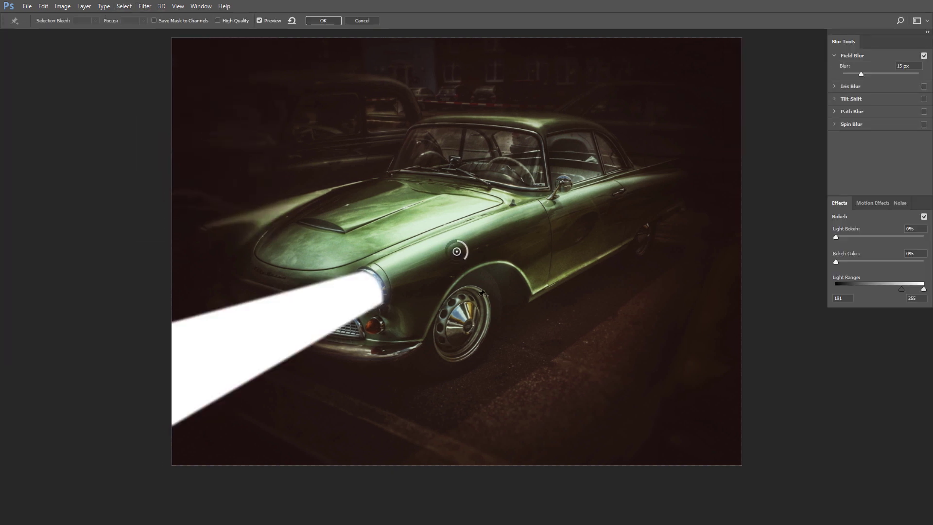
drag(457, 251, 364, 286)
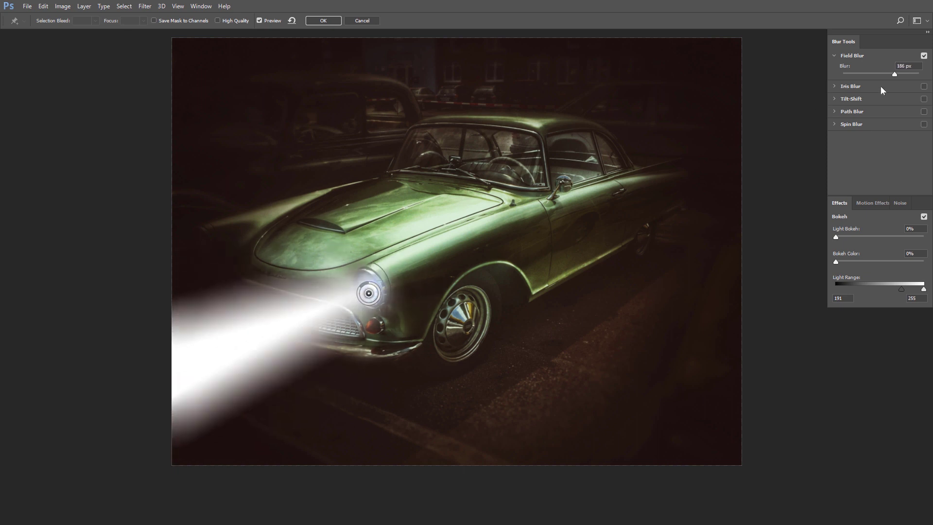
mouse_move(896, 74)
mouse_down()
mouse_move(878, 74)
mouse_move(894, 78)
mouse_up()
drag(360, 289, 362, 297)
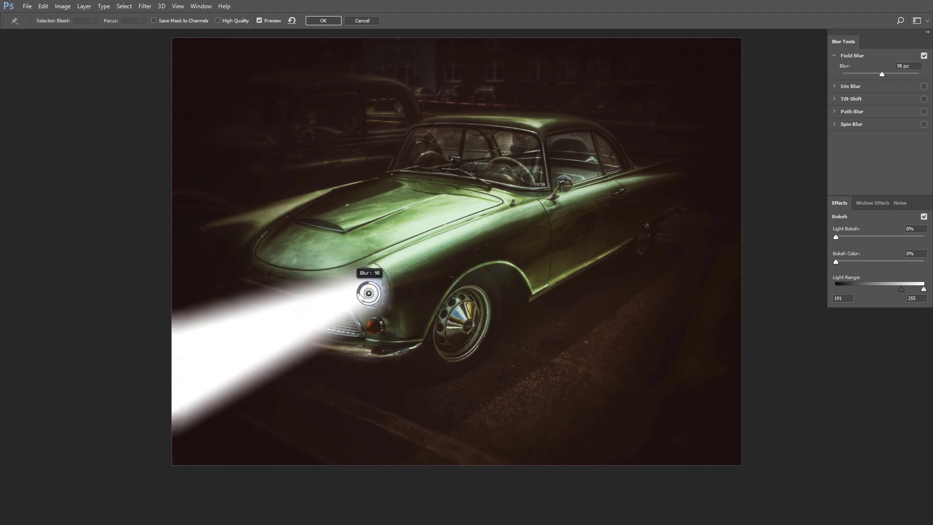
Add a second blur pin of 285 px near the beam's far end and reduce the headlight pin's blur to 28 px
click(213, 349)
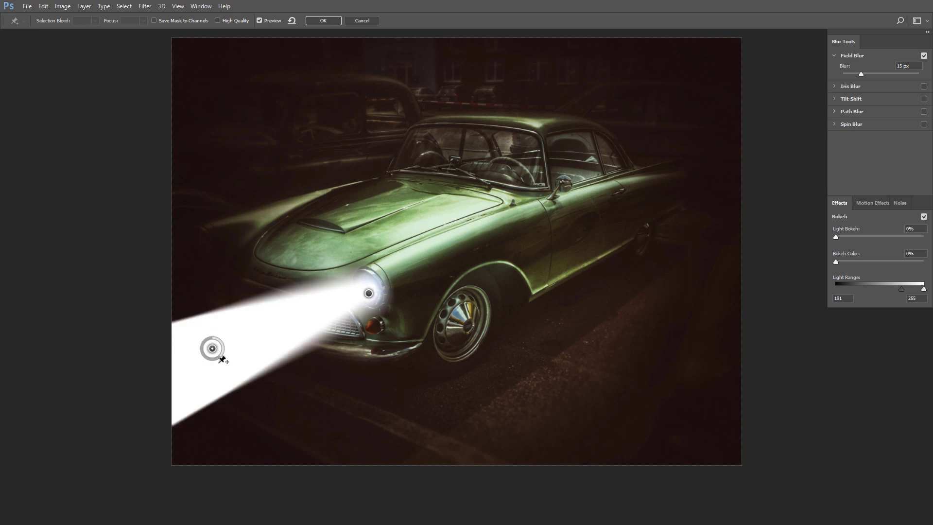
mouse_move(216, 350)
mouse_down()
mouse_move(206, 357)
mouse_move(211, 345)
mouse_move(322, 316)
mouse_move(197, 363)
mouse_move(211, 354)
mouse_up()
click(369, 294)
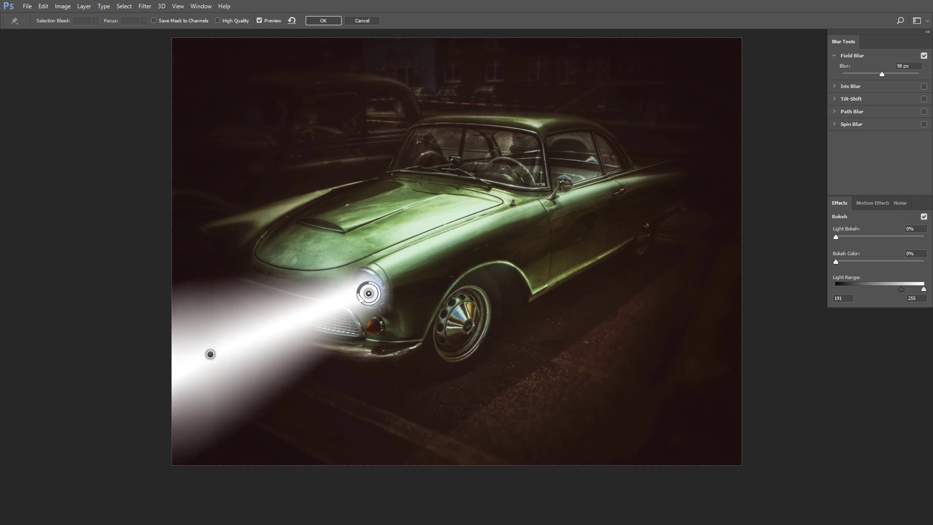
mouse_move(362, 300)
mouse_down()
mouse_move(370, 307)
mouse_move(359, 292)
mouse_up()
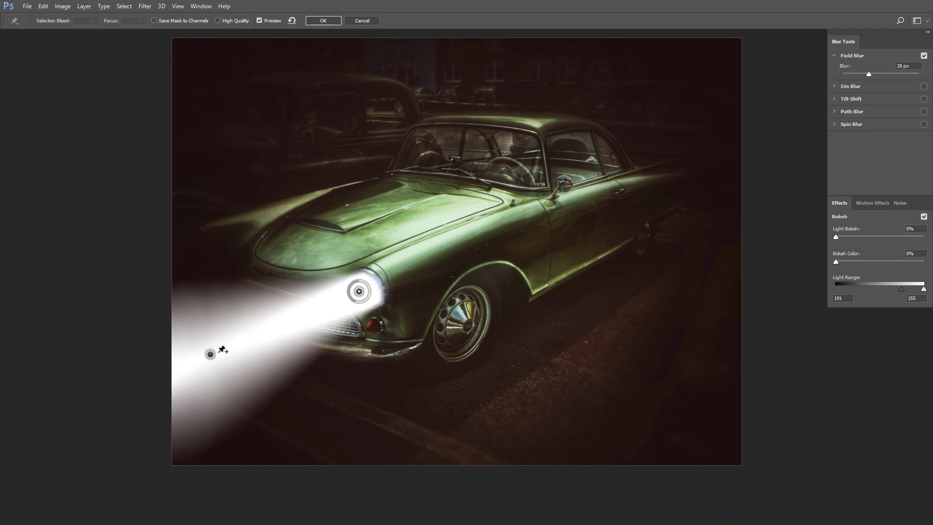
Move the far blur pin closer to the image edge and the other to the headlight's rim, and apply the Field Blur
drag(211, 354, 193, 365)
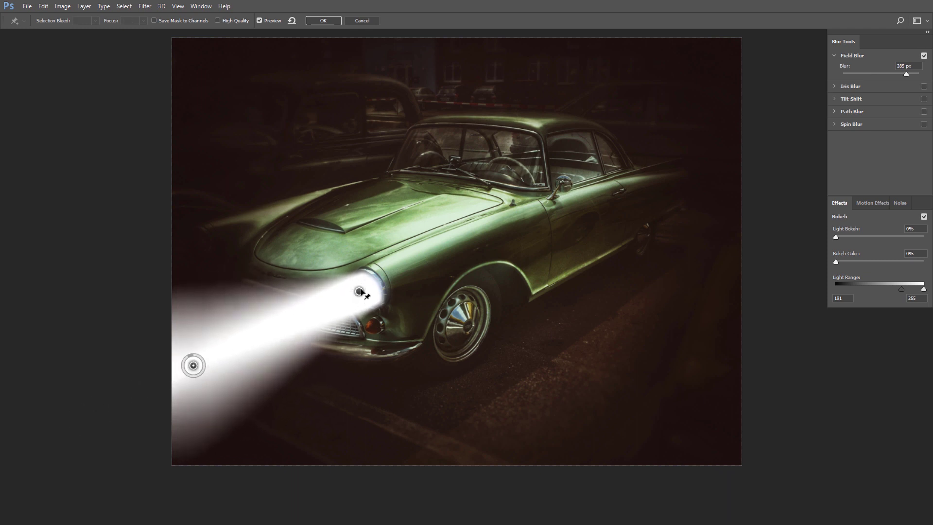
drag(359, 294, 384, 281)
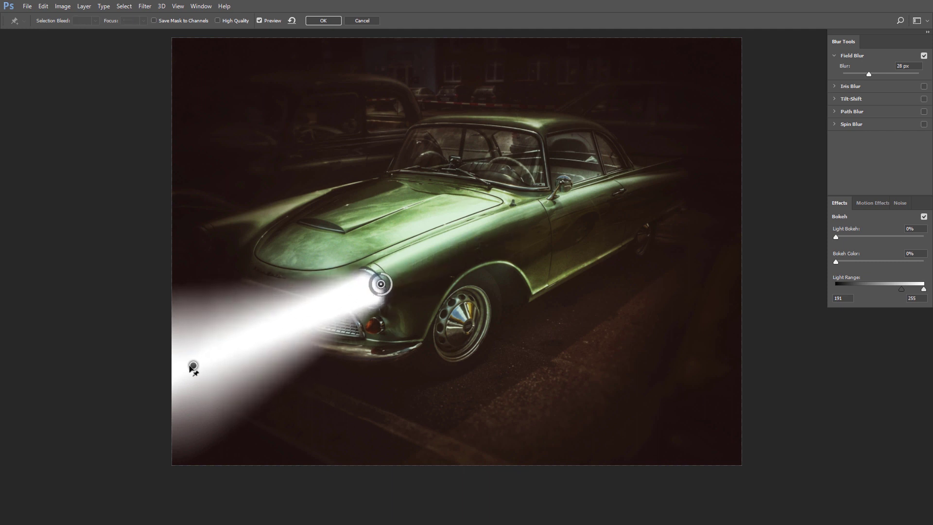
mouse_move(194, 367)
mouse_down()
mouse_move(305, 319)
mouse_move(95, 414)
mouse_move(196, 368)
mouse_up()
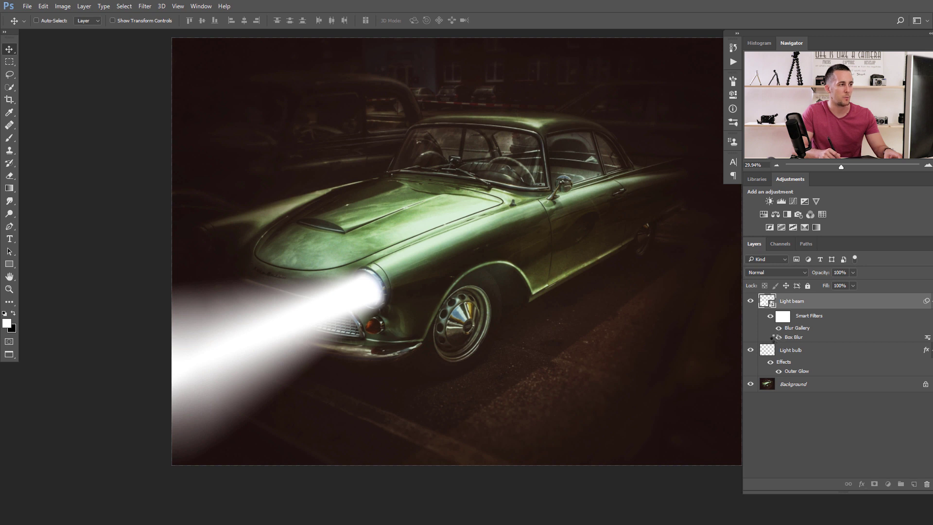
Compare the beam with the Box Blur and Blur Gallery smart filters toggled, ending with only Blur Gallery shown
click(777, 337)
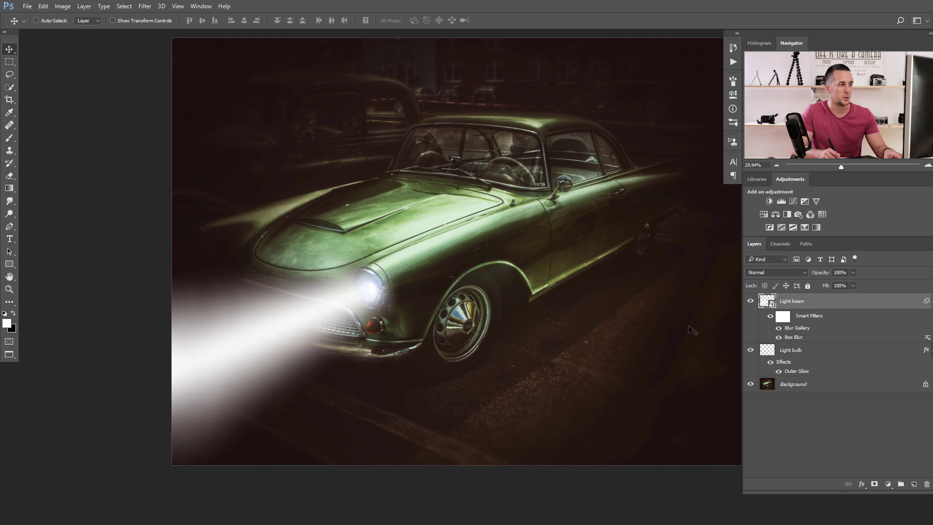
click(779, 328)
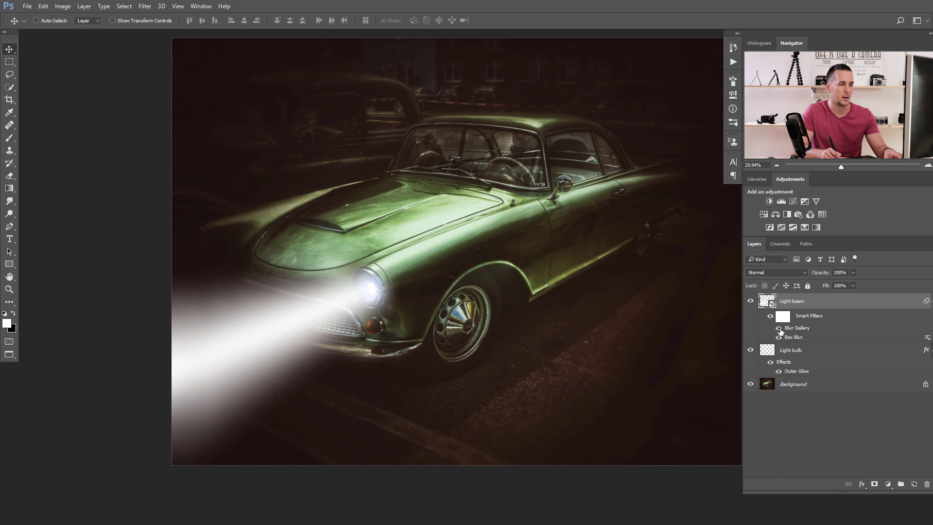
click(778, 330)
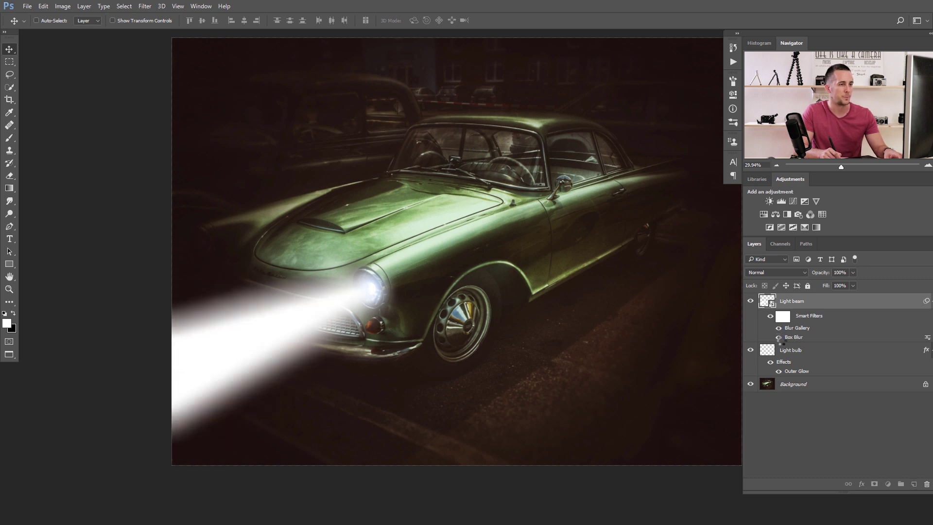
click(779, 337)
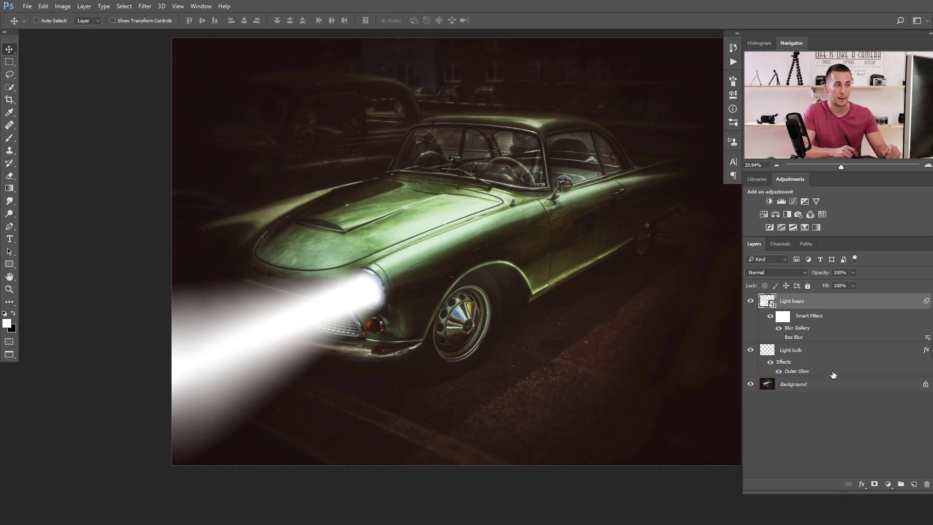
Fade the beam's far end with a linear black-to-transparent gradient on a new Light beam layer mask, and set the layer's opacity to 81%
click(876, 485)
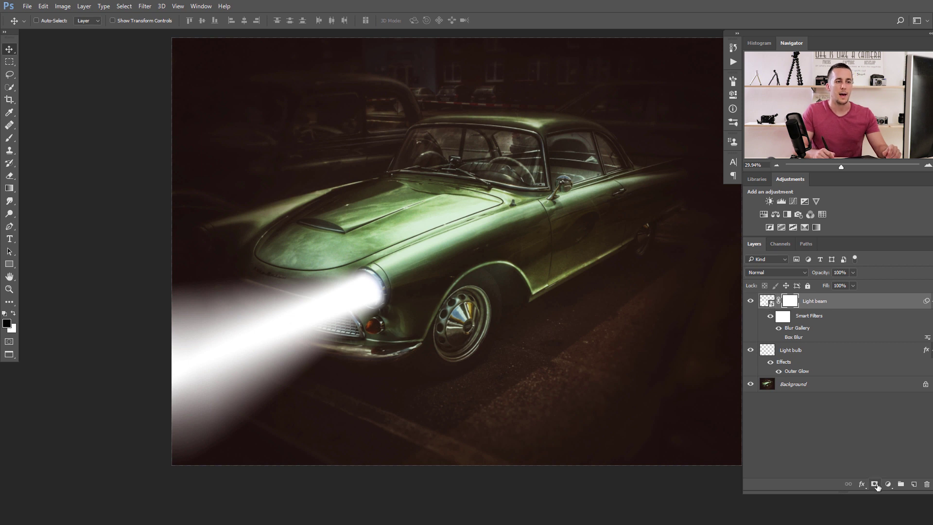
click(10, 190)
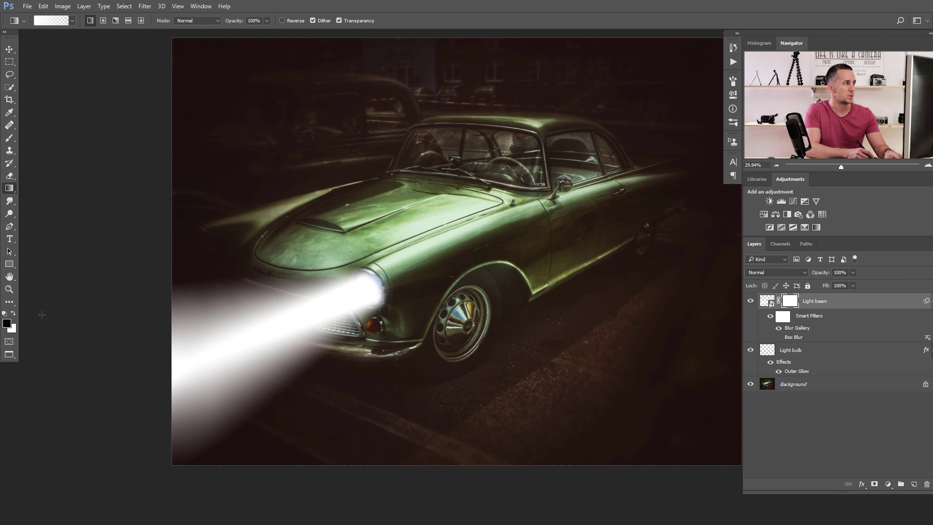
click(14, 313)
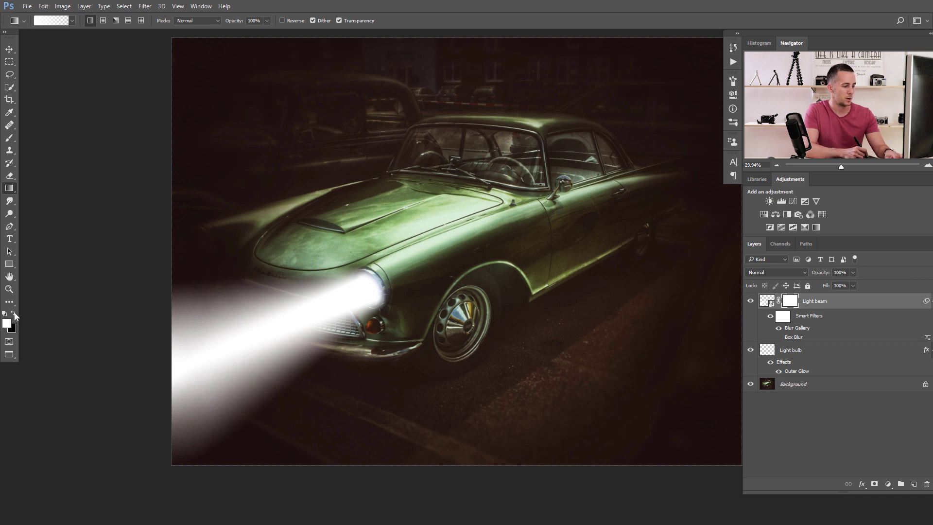
click(14, 314)
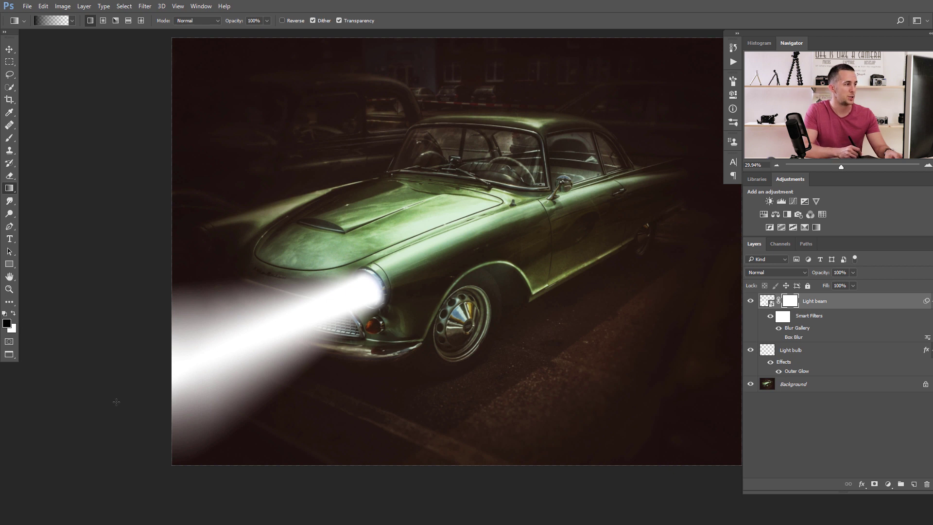
drag(114, 407, 382, 282)
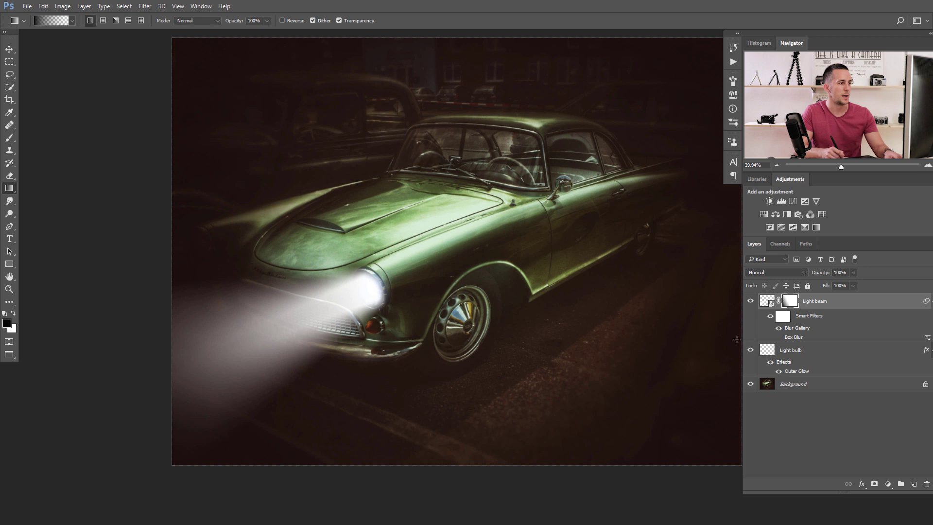
drag(823, 274, 813, 274)
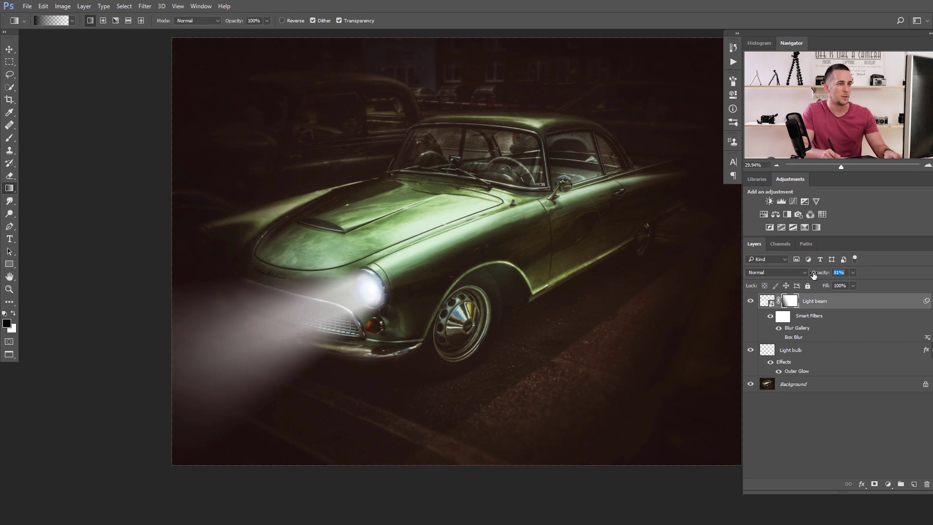
Lower the Light beam layer's opacity to 75% and compare the image with the beam hidden and shown
drag(813, 276, 811, 275)
key(v)
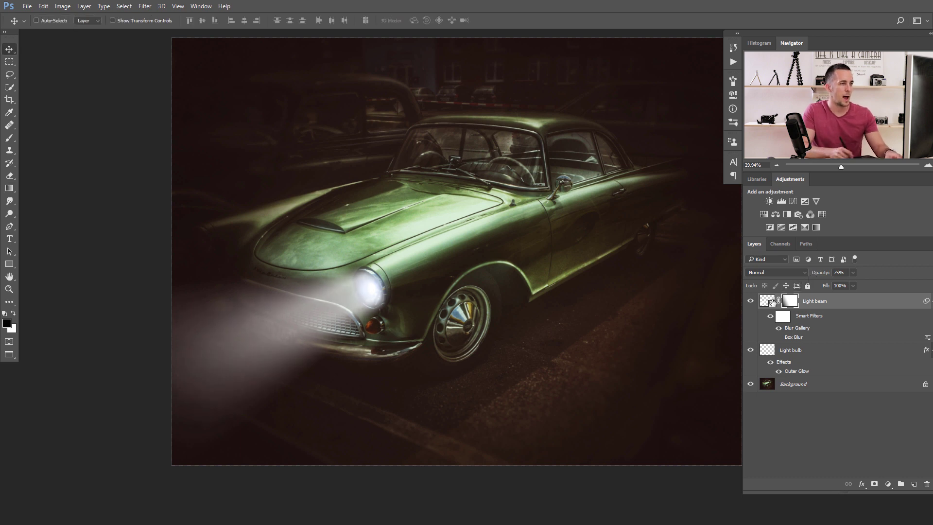
click(751, 302)
click(751, 302)
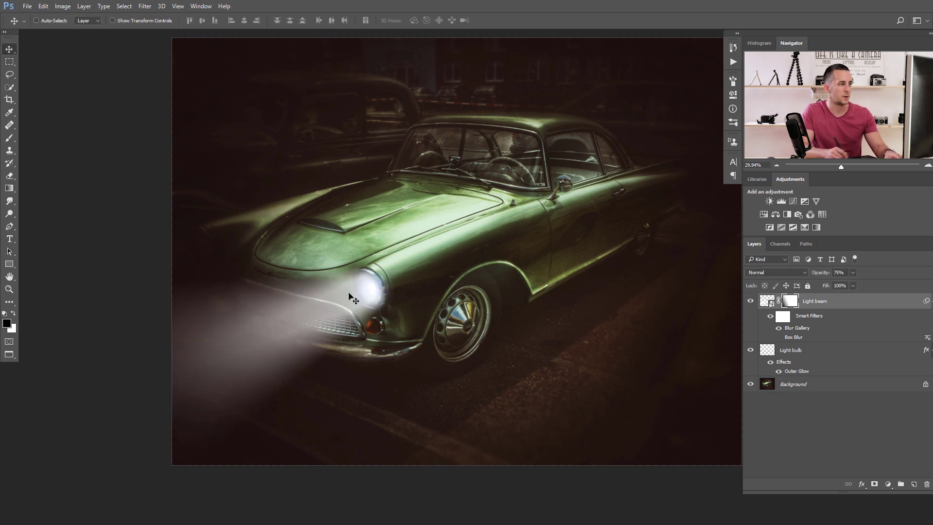
Inspect the headlight with the Light bulb layer hidden and shown, and compare the image with and without both light layers
scroll(372, 306, up, 3)
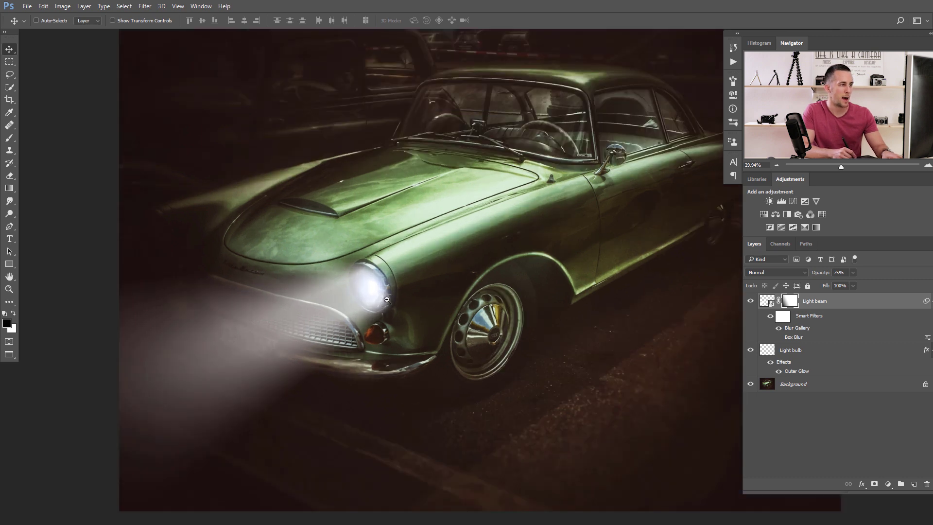
click(751, 350)
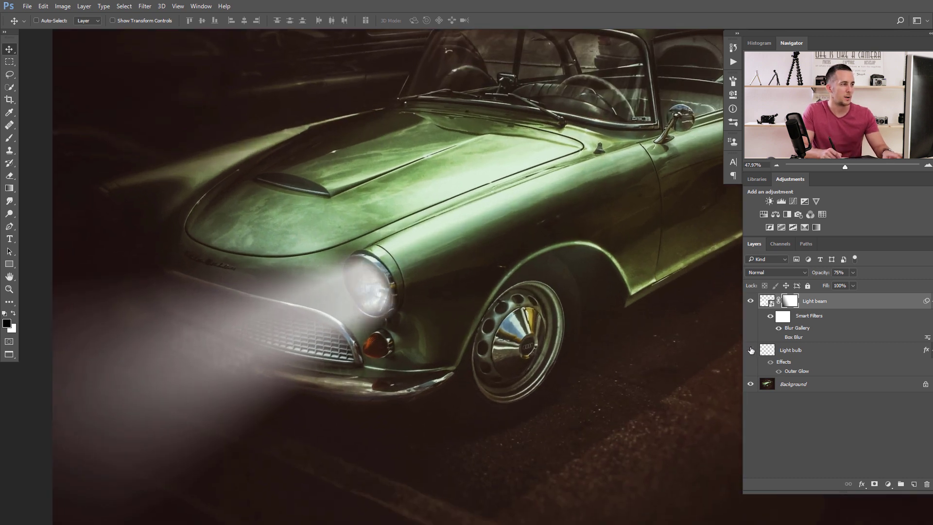
click(751, 350)
scroll(378, 295, down, 3)
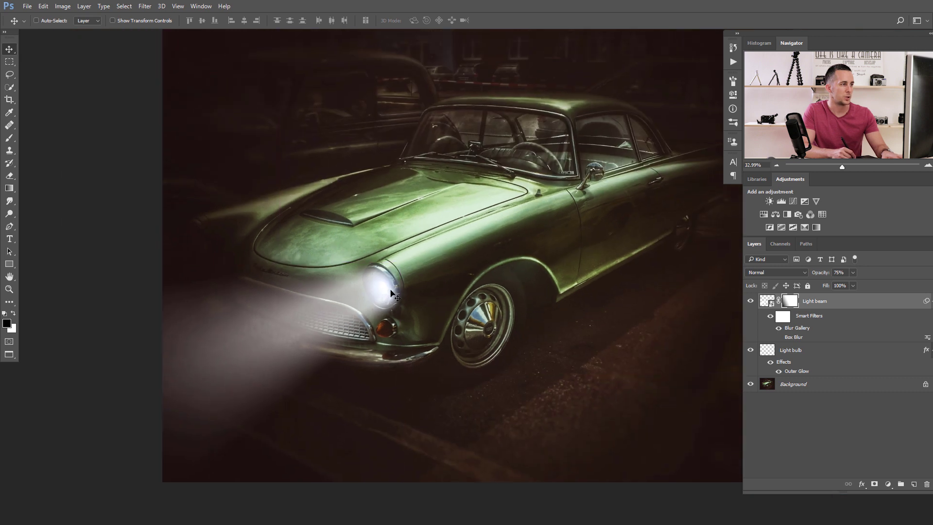
scroll(395, 287, up, 1)
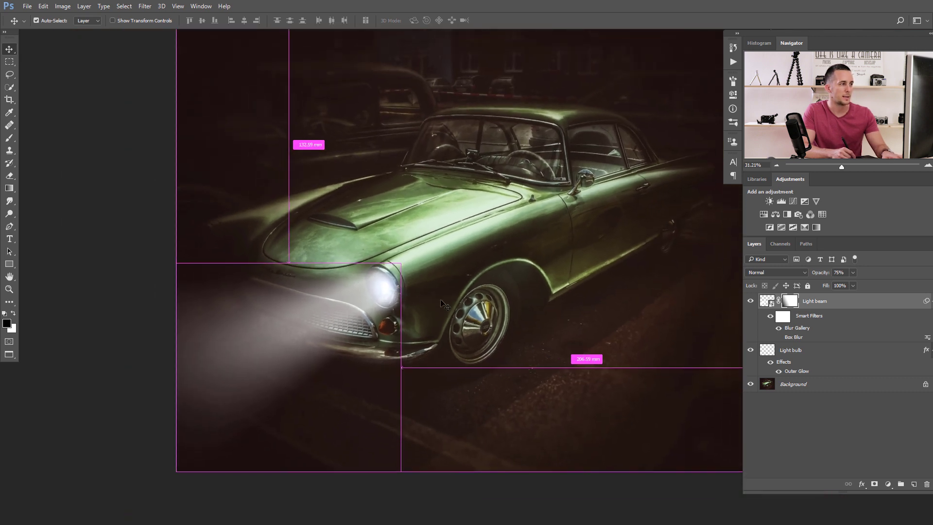
drag(752, 301, 751, 350)
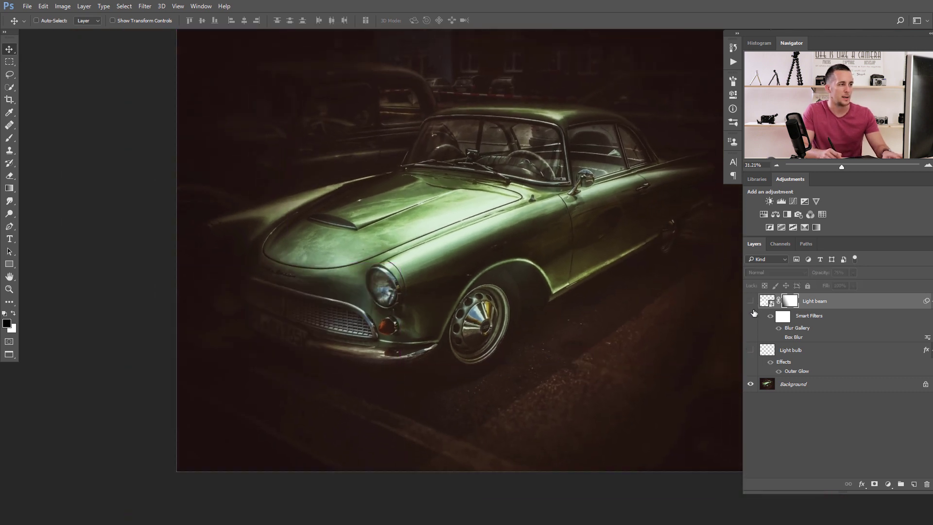
click(750, 351)
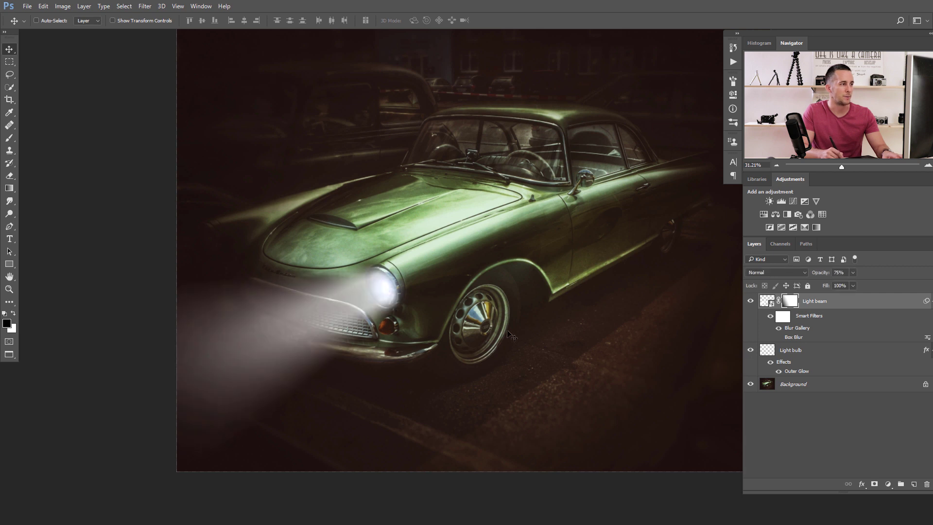
Try narrowing the Light beam by skewing it 6.3° vertically and widening it to about 108% with Free Transform
click(767, 302)
key(x)
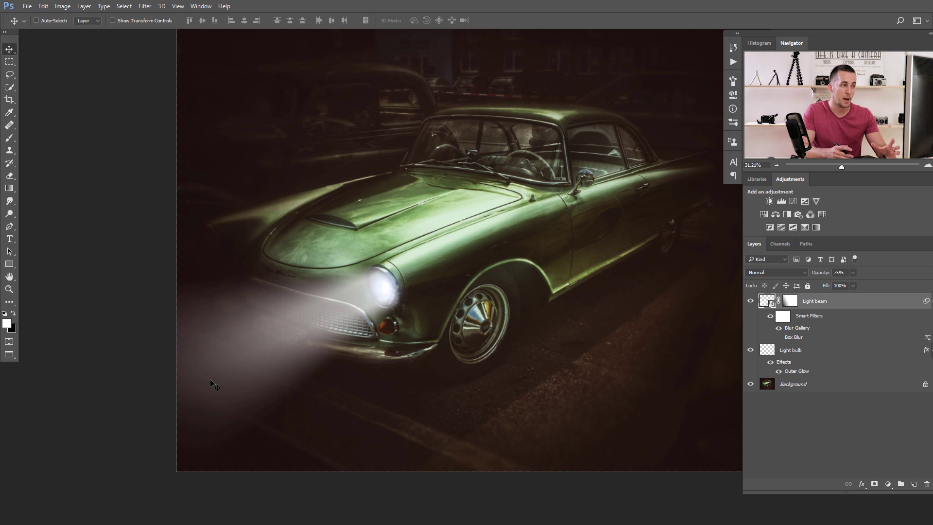
key(ctrl)
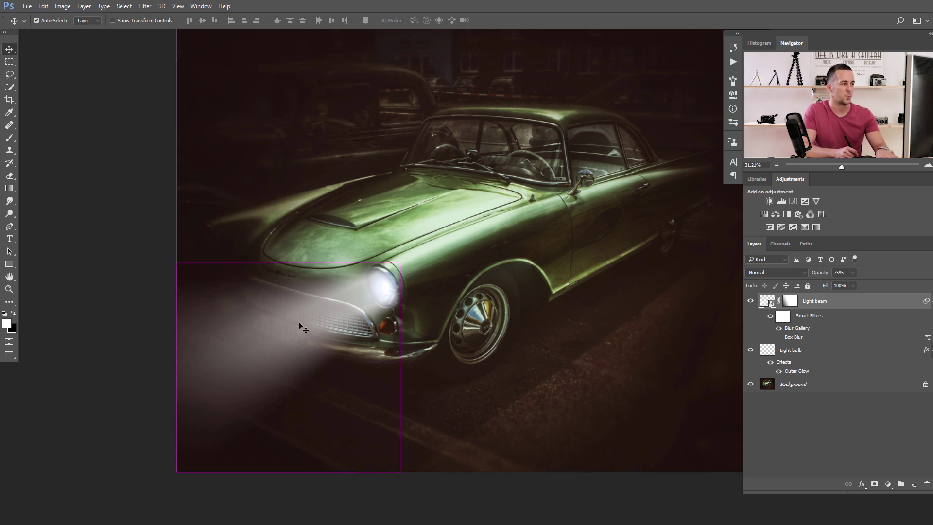
key(ctrl+t)
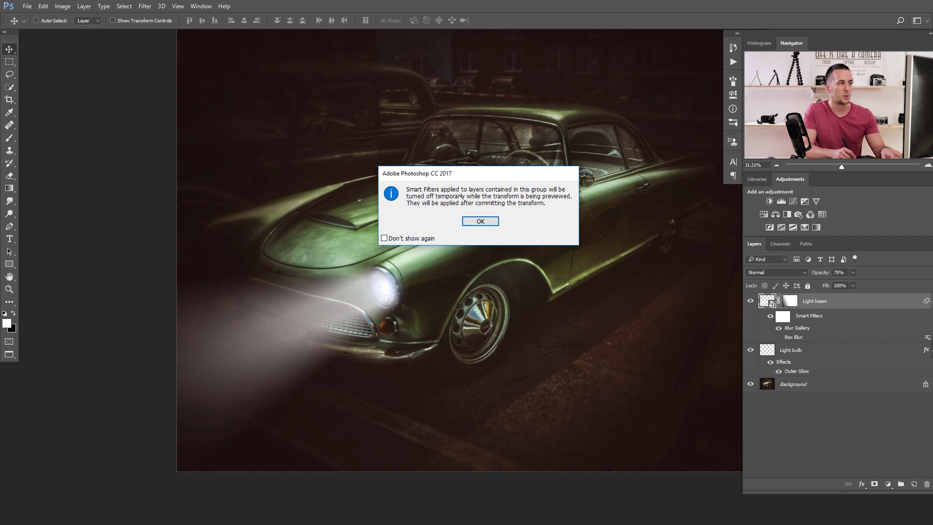
click(480, 220)
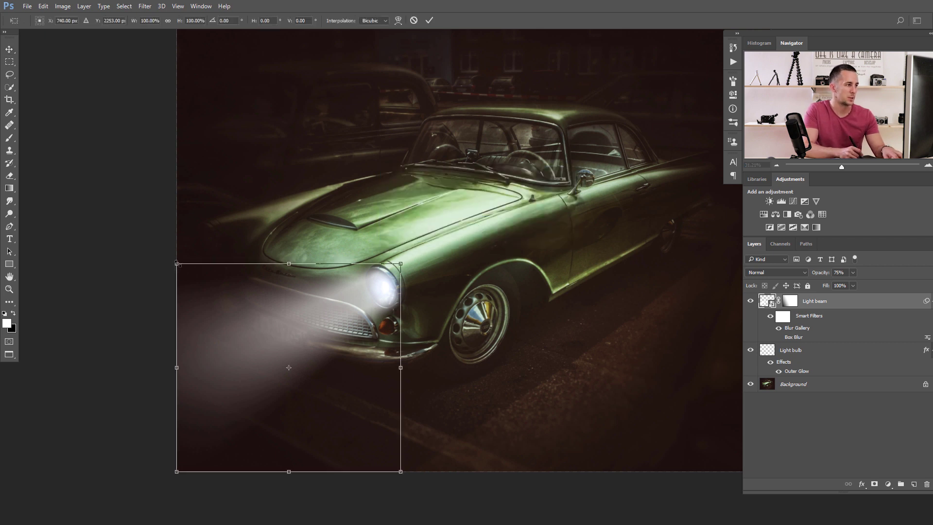
drag(177, 267, 175, 289)
drag(176, 367, 159, 367)
key(Return)
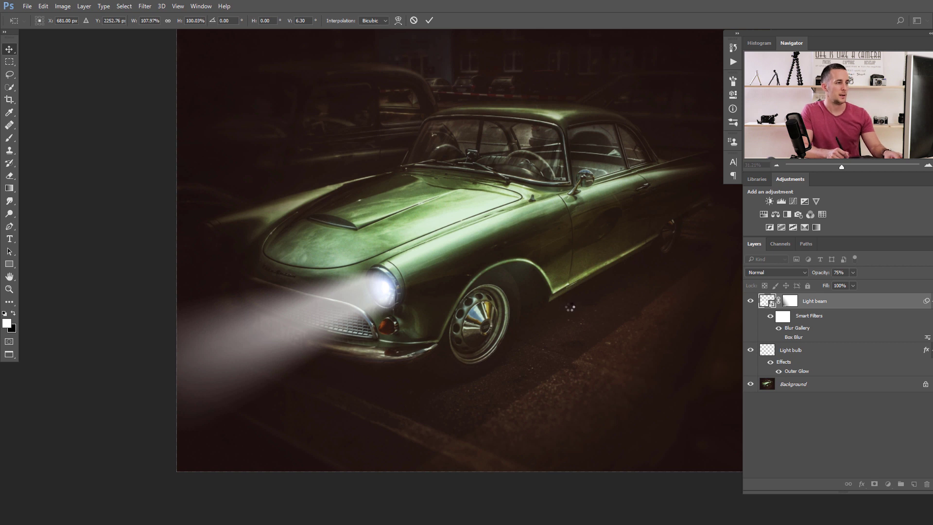
Compare the beam before and after the transform, ending with the transform undone
key(ctrl+z)
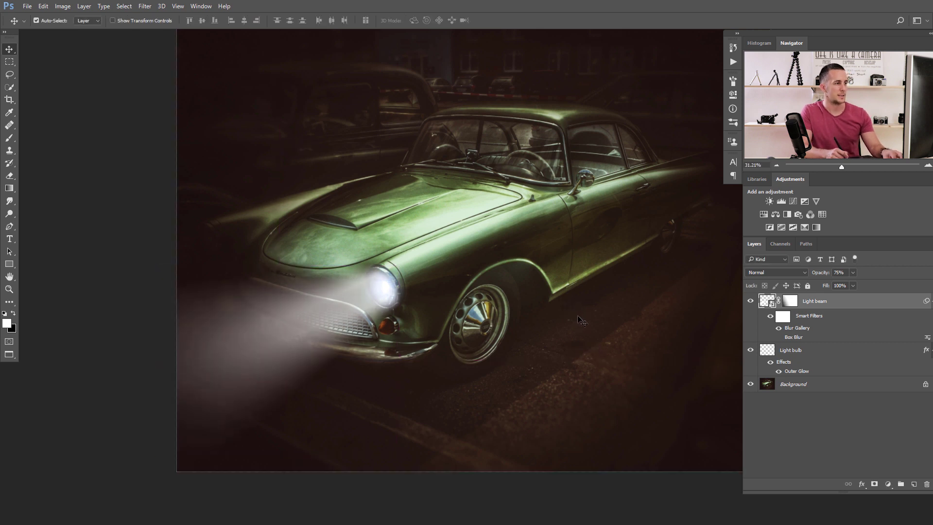
key(ctrl+z)
key(ctrl+z)
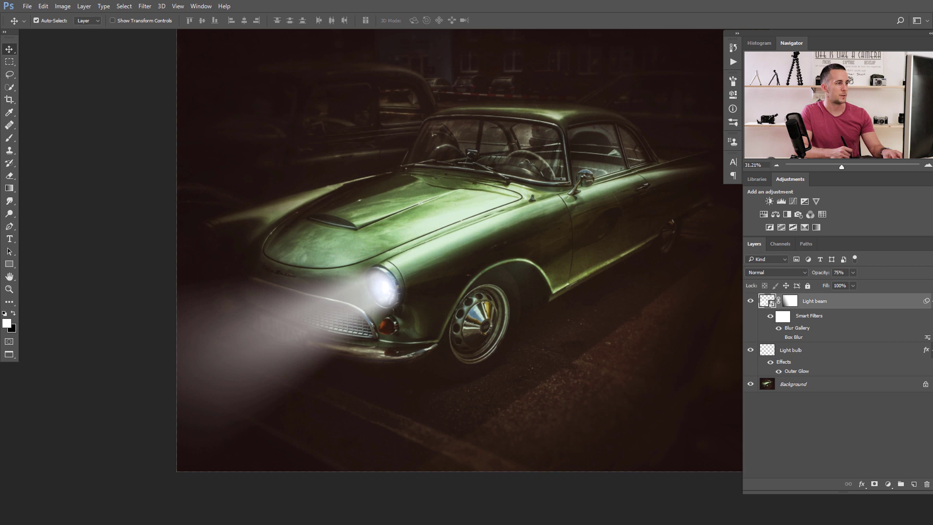
key(ctrl+z)
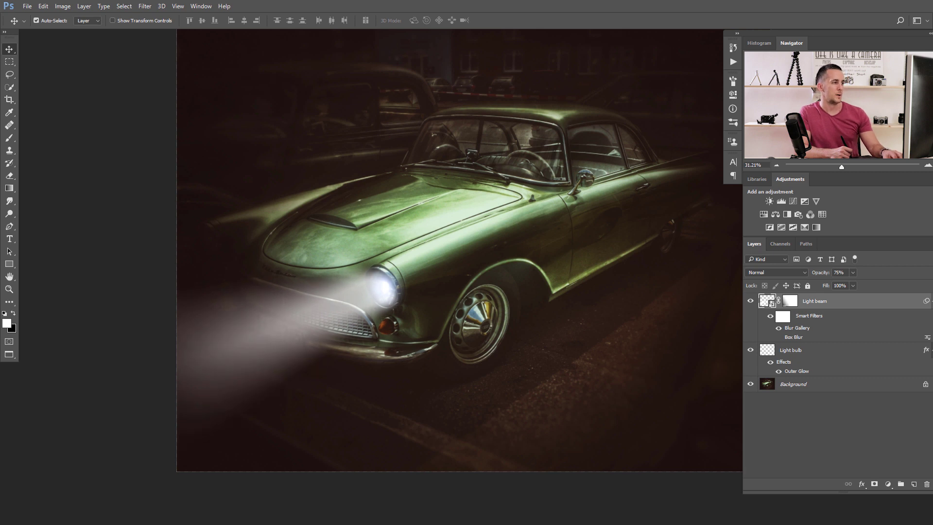
key(ctrl+z)
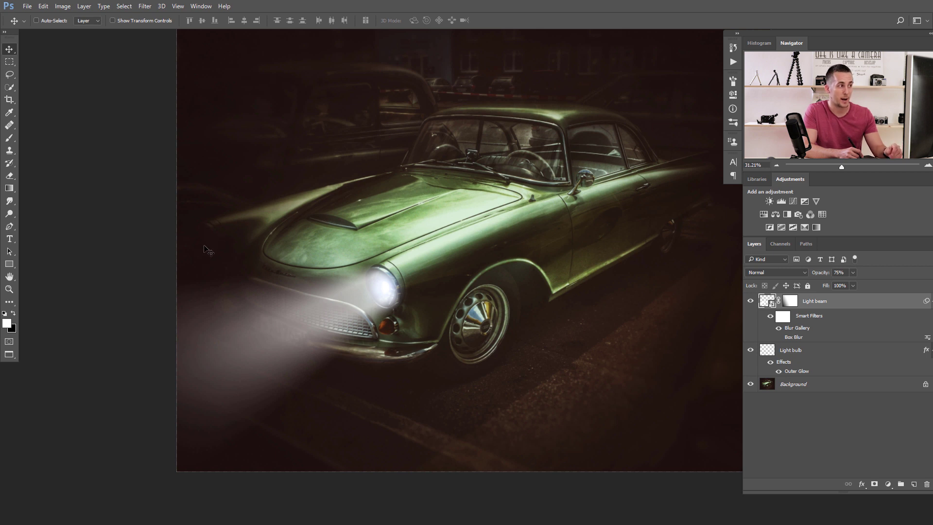
Duplicate the Light beam and Light bulb layers together and move the copies over the car's far headlight
shift+click(769, 352)
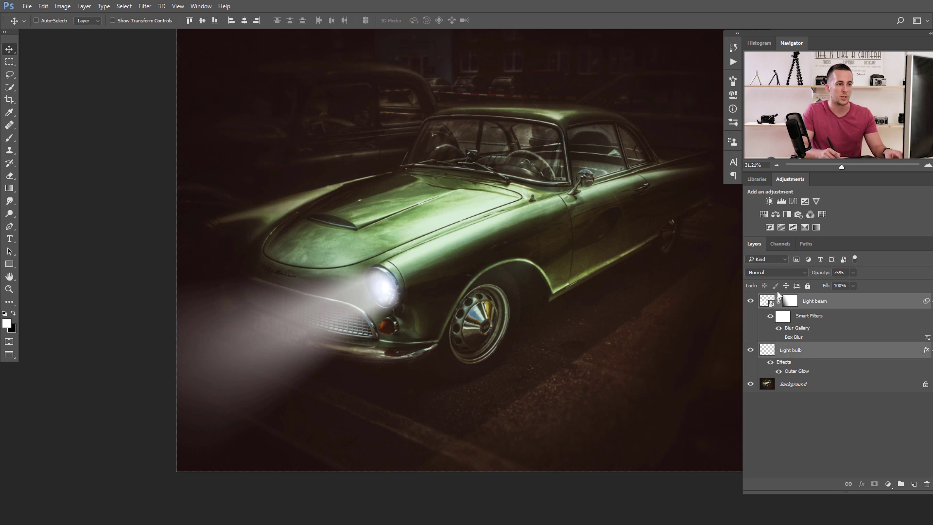
key(ctrl+j)
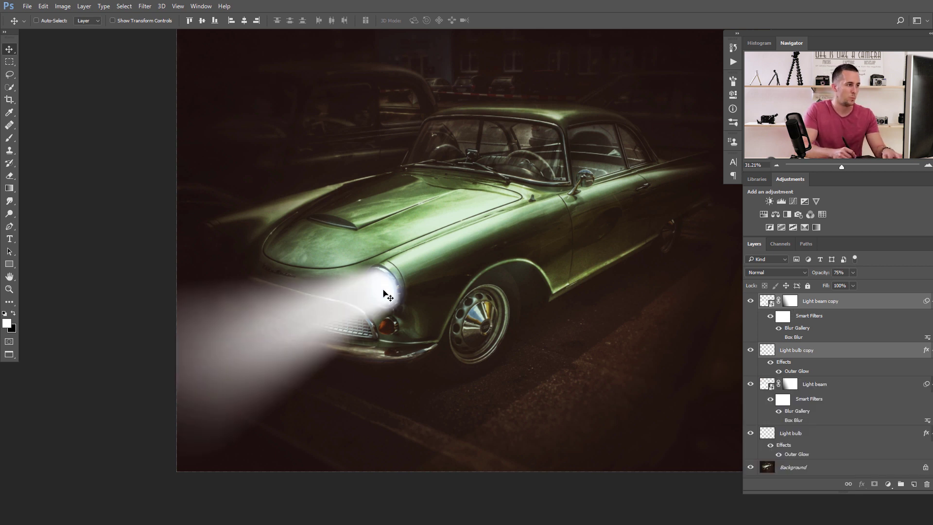
drag(382, 291, 199, 243)
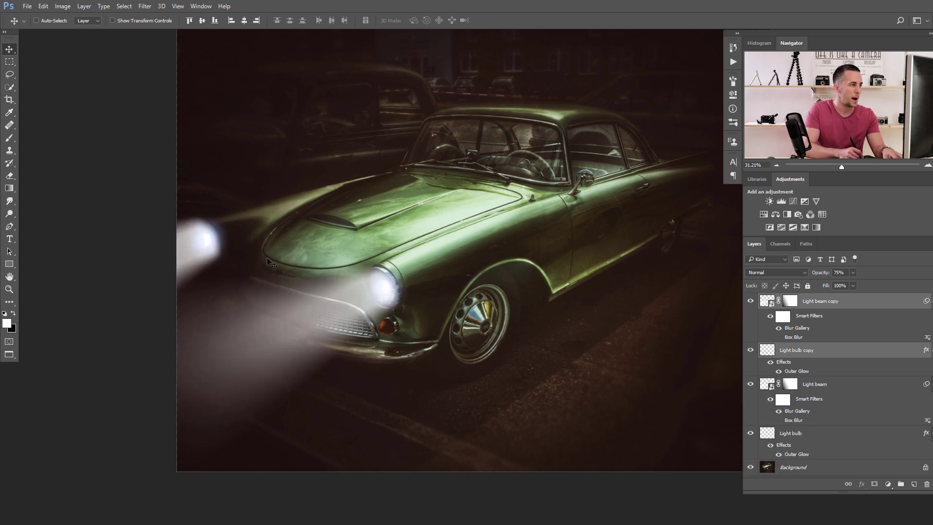
Scale the copied beam and bulb to about 73% and position them precisely on the far headlight
key(ctrl+t)
key(Return)
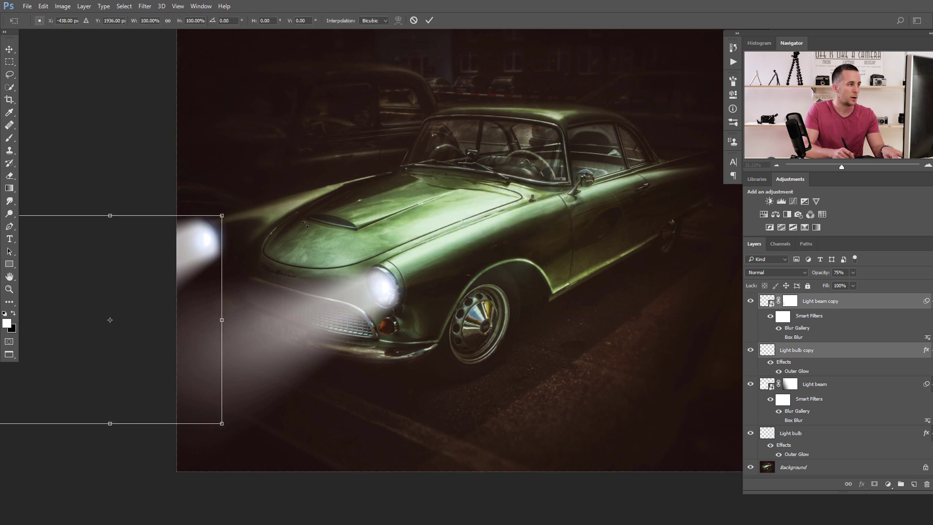
drag(225, 213, 190, 250)
drag(179, 262, 249, 229)
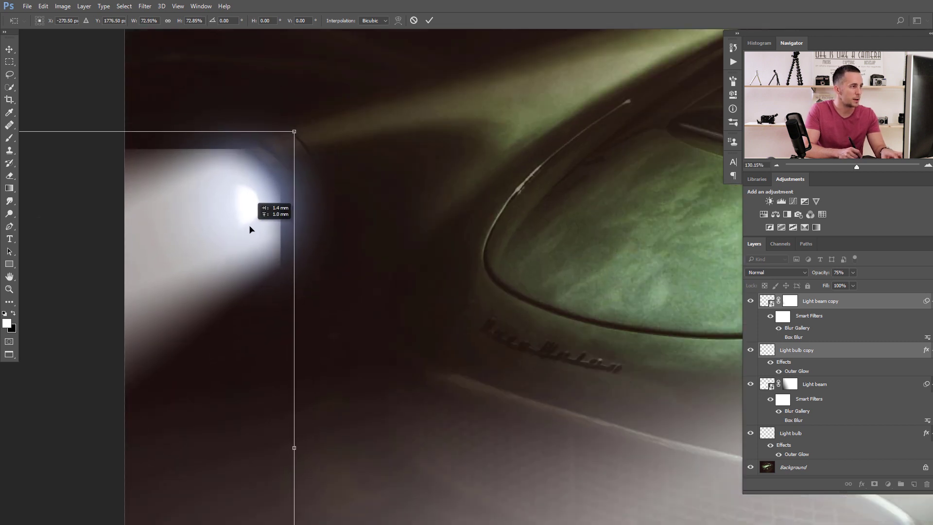
key(Return)
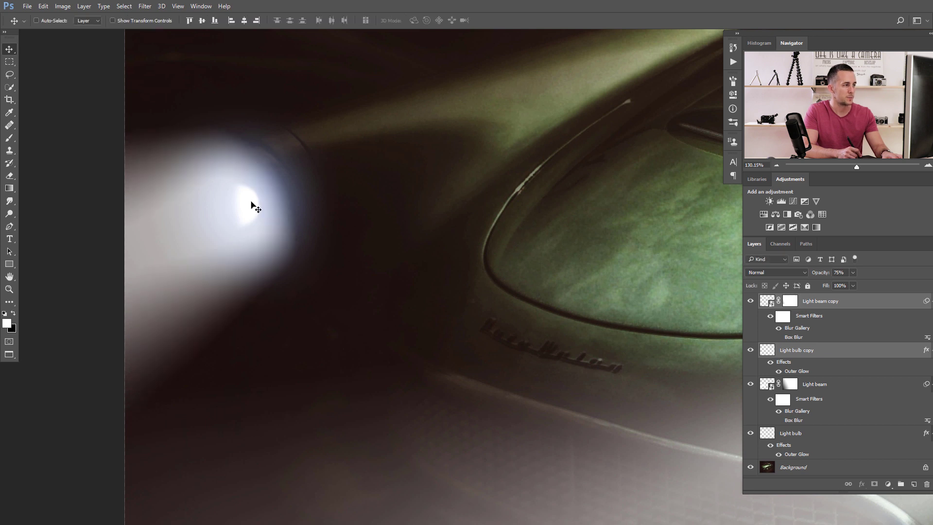
Reduce the opacity of the Light beam copy and Light bulb copy layers to 22%
scroll(284, 232, down, 5)
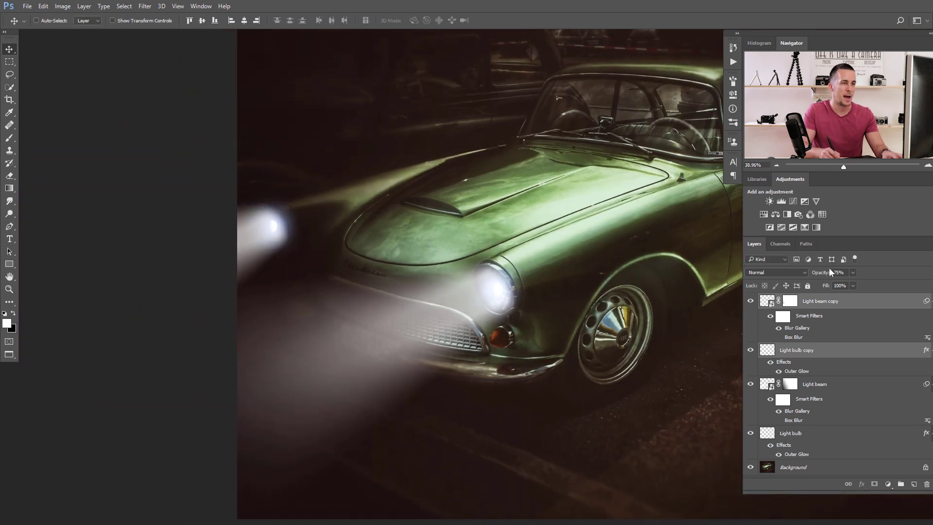
drag(824, 272, 799, 275)
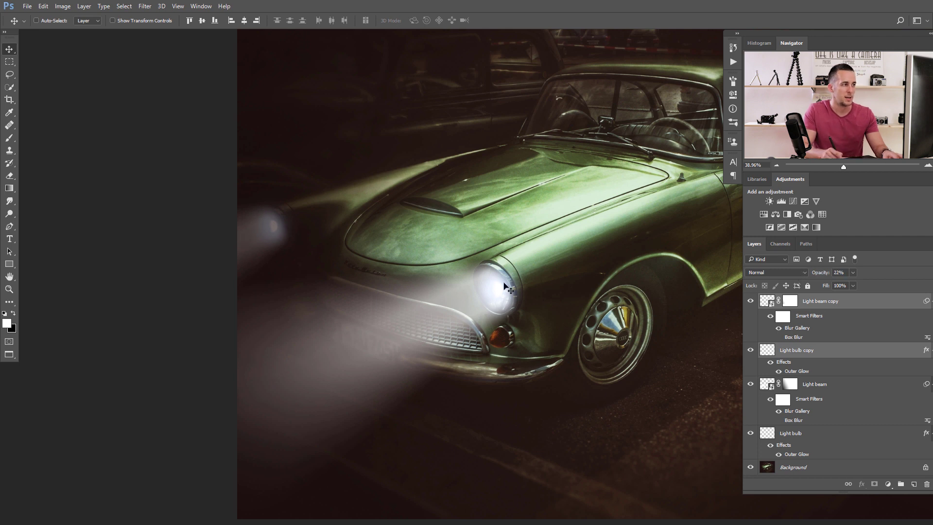
scroll(423, 267, down, 1)
scroll(409, 272, up, 1)
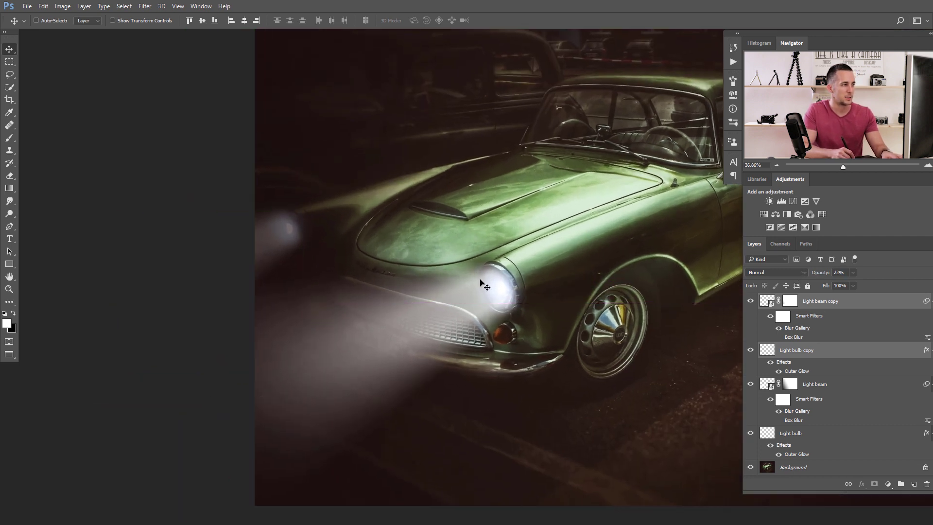
Set the Light bulb copy layer's opacity to 11%
click(771, 352)
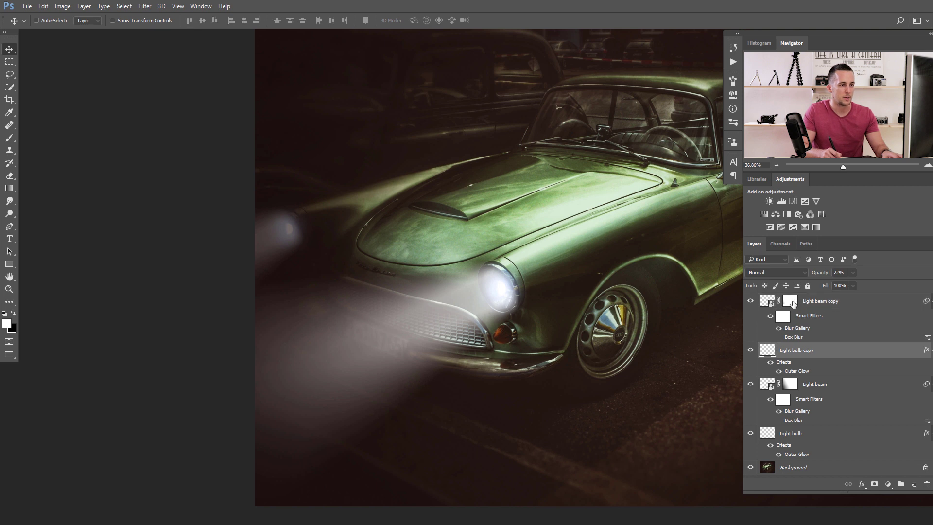
drag(826, 275, 813, 275)
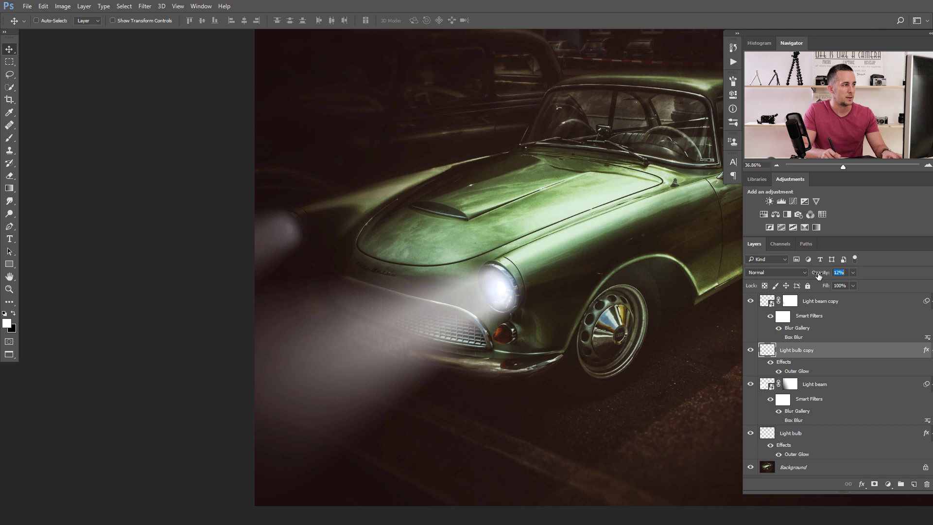
drag(819, 275, 818, 276)
drag(457, 351, 431, 356)
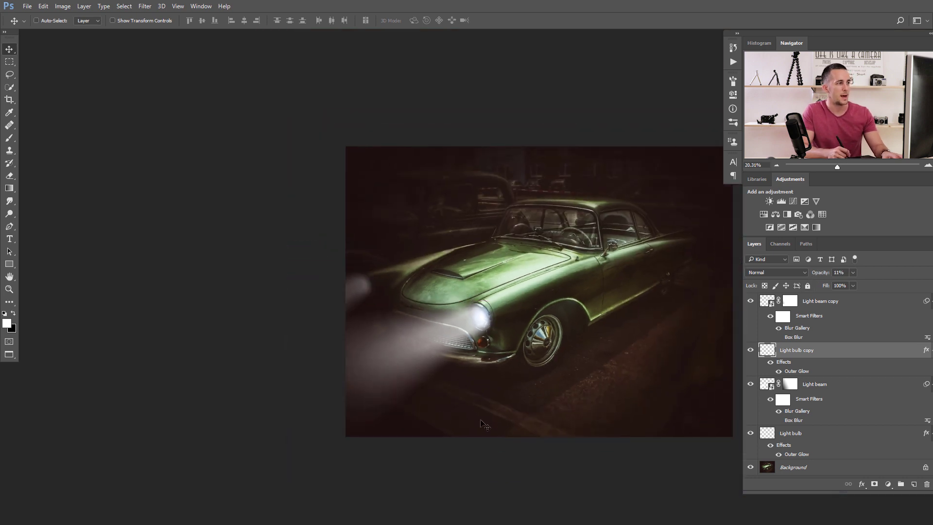
Rotate the Light beam copy and Light bulb copy together by 4.7° around a pivot placed on the far headlight
shift+click(769, 304)
drag(343, 299, 384, 287)
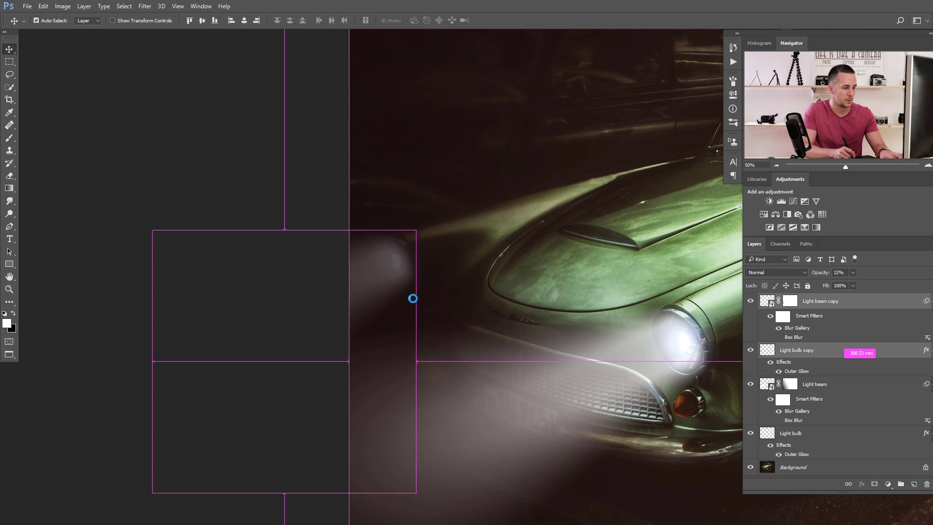
key(ctrl+t)
key(Return)
drag(465, 233, 470, 243)
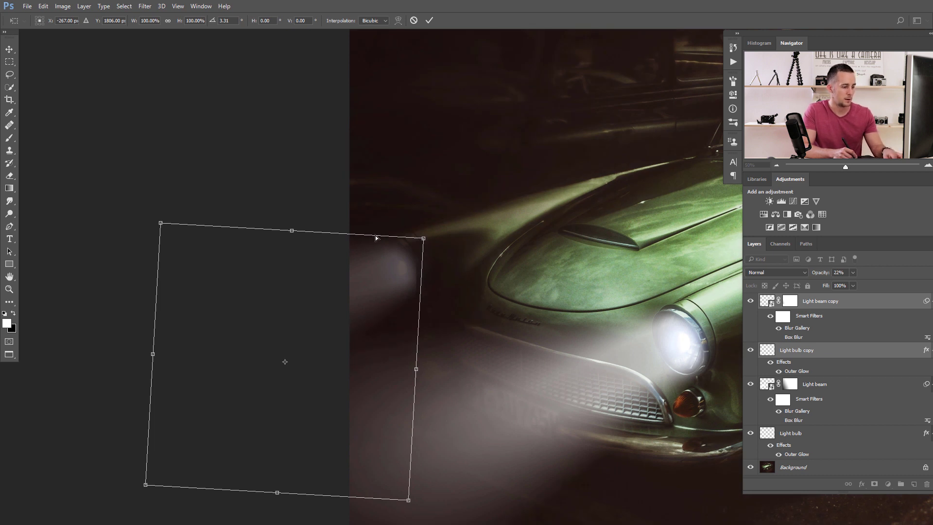
key(ctrl+z)
drag(287, 362, 397, 263)
drag(442, 227, 447, 238)
key(Return)
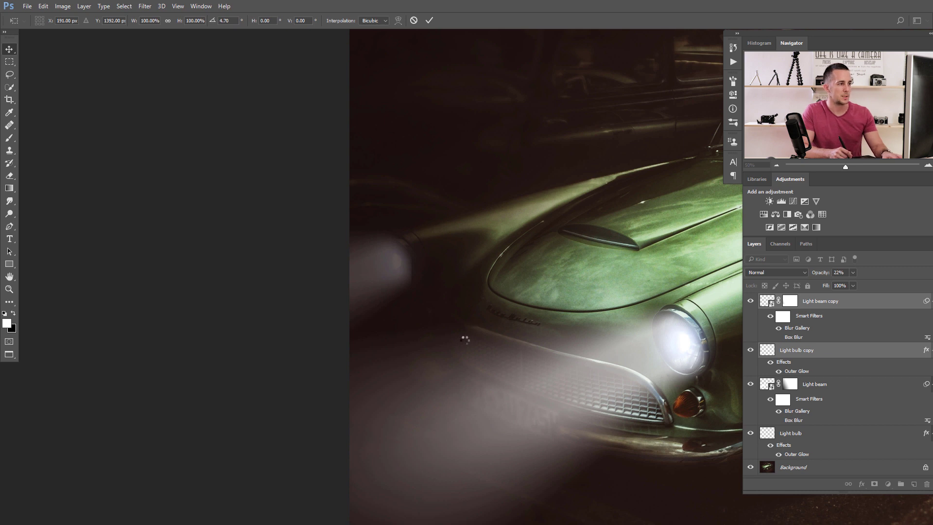
drag(498, 322, 481, 360)
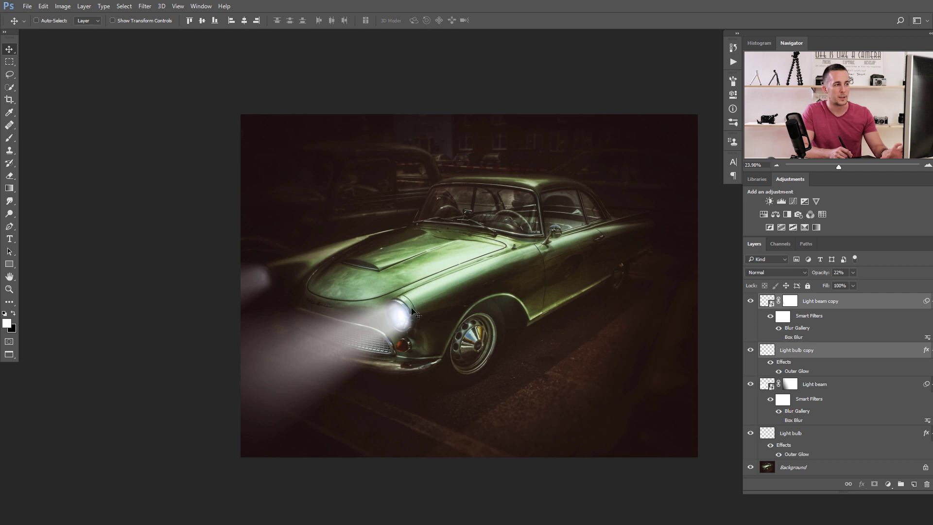
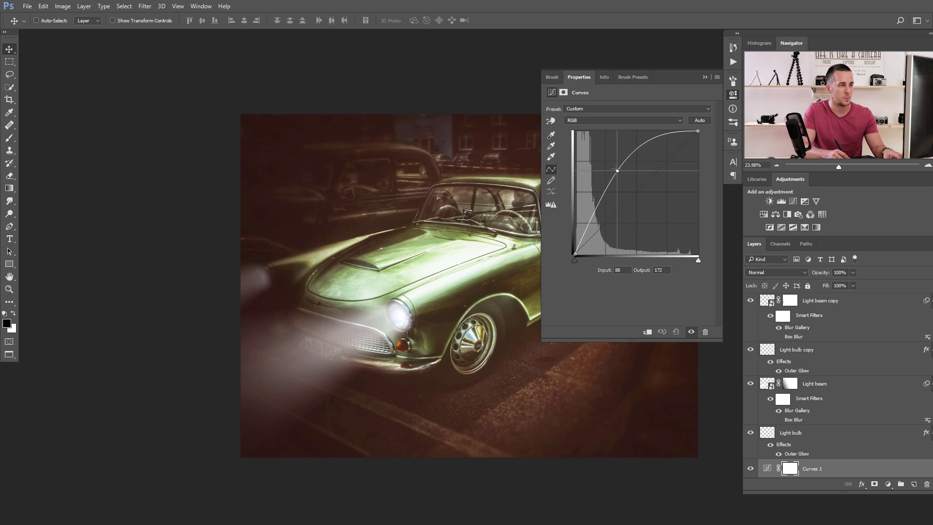
click(875, 485)
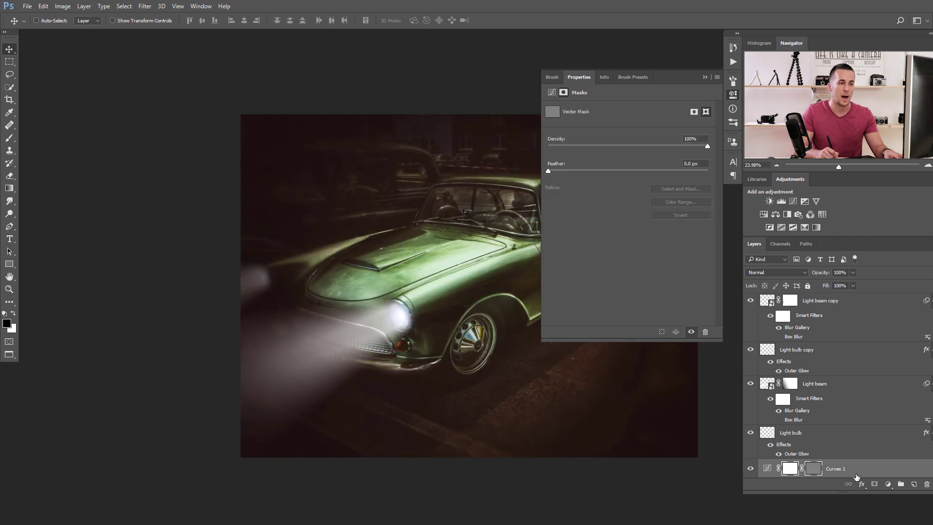
key(ctrl+z)
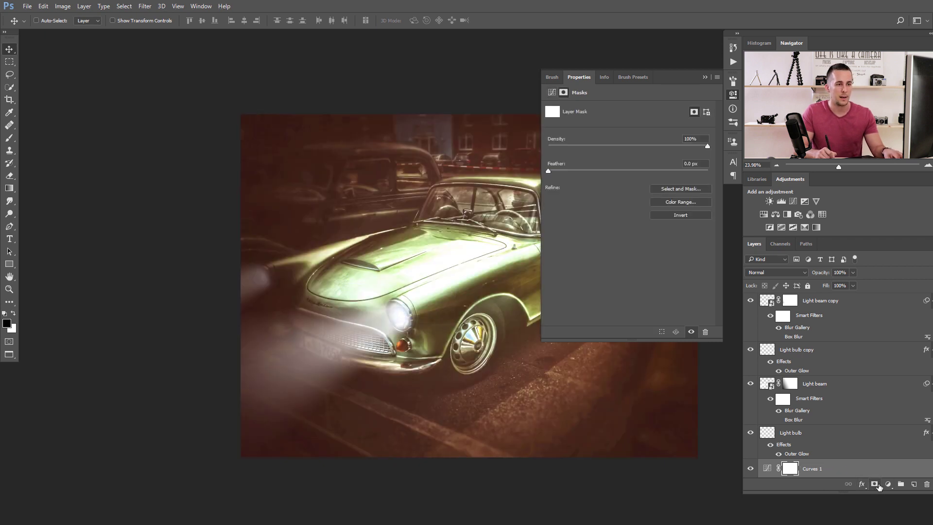
click(875, 485)
key(ctrl+z)
ctrl+click(875, 484)
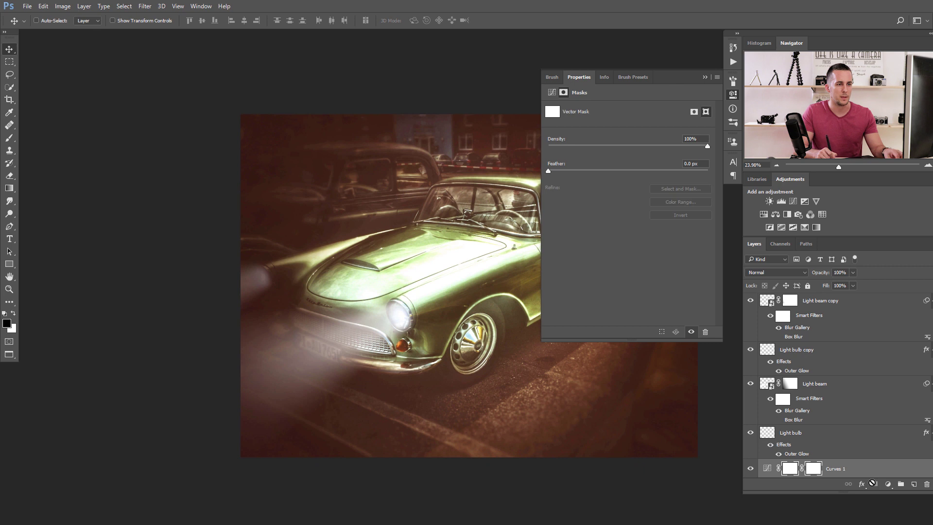
key(ctrl+i)
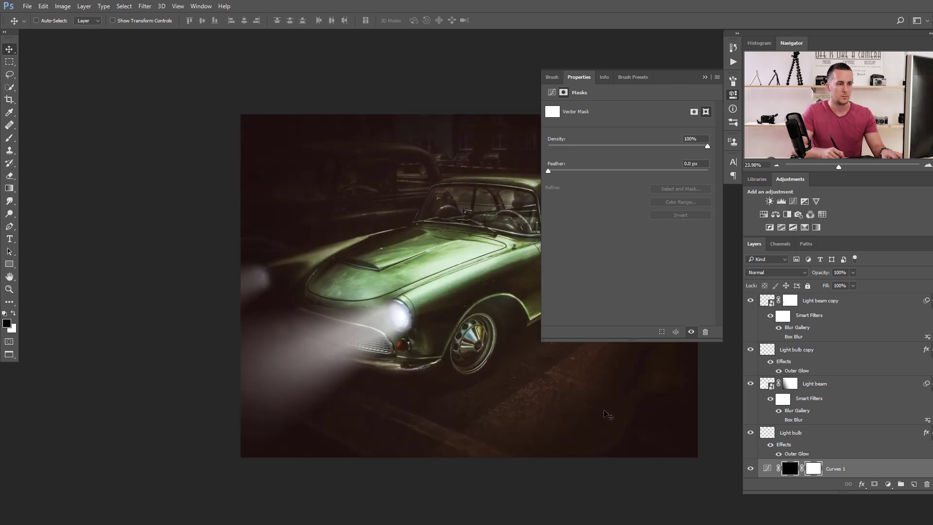
key(ctrl+alt+z)
key(ctrl+alt+z)
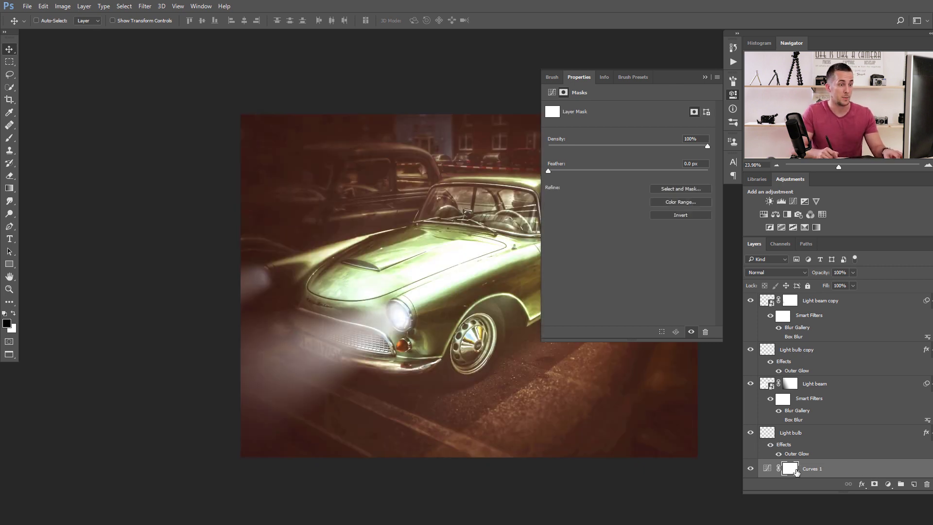
Invert the Curves 1 layer mask to black and collapse the adjustment's settings
key(ctrl+i)
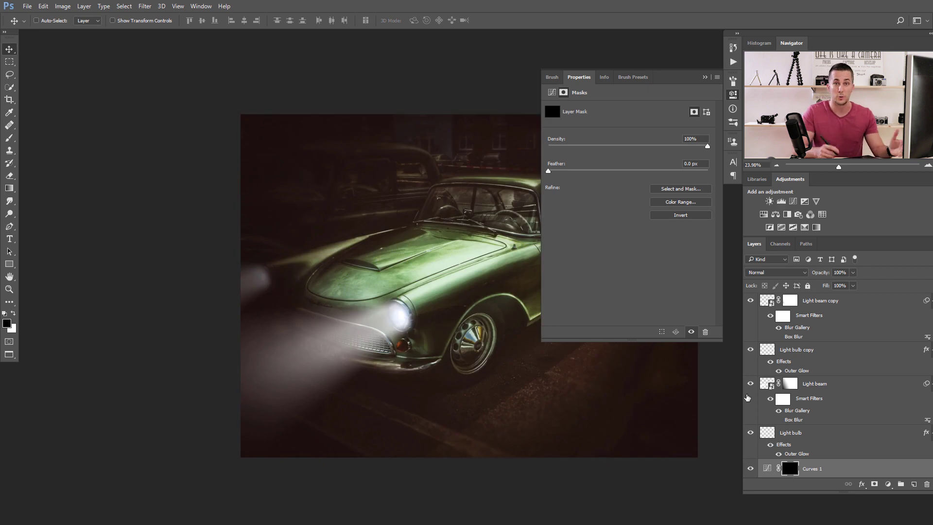
click(705, 77)
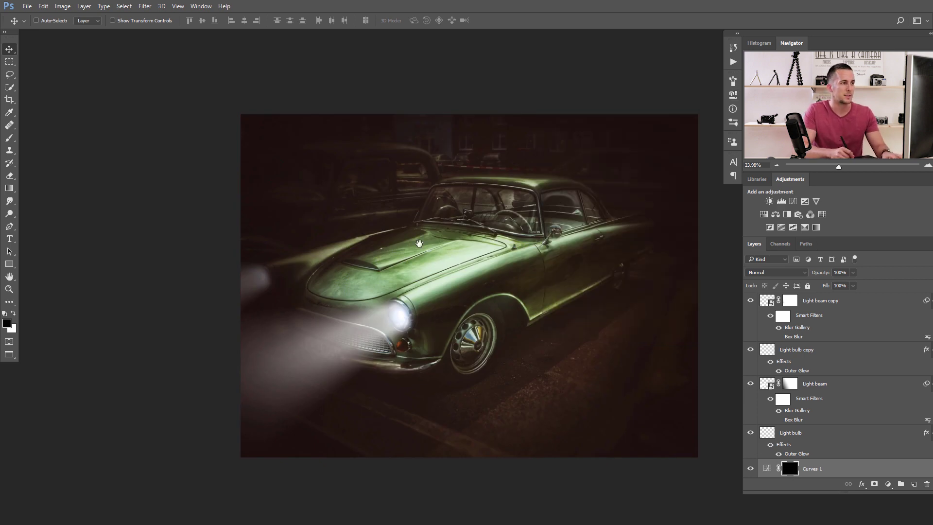
Set up a white brush at 10% opacity for painting on the Curves 1 mask
drag(420, 244, 378, 216)
drag(380, 262, 391, 281)
scroll(391, 281, up, 2)
scroll(391, 280, down, 1)
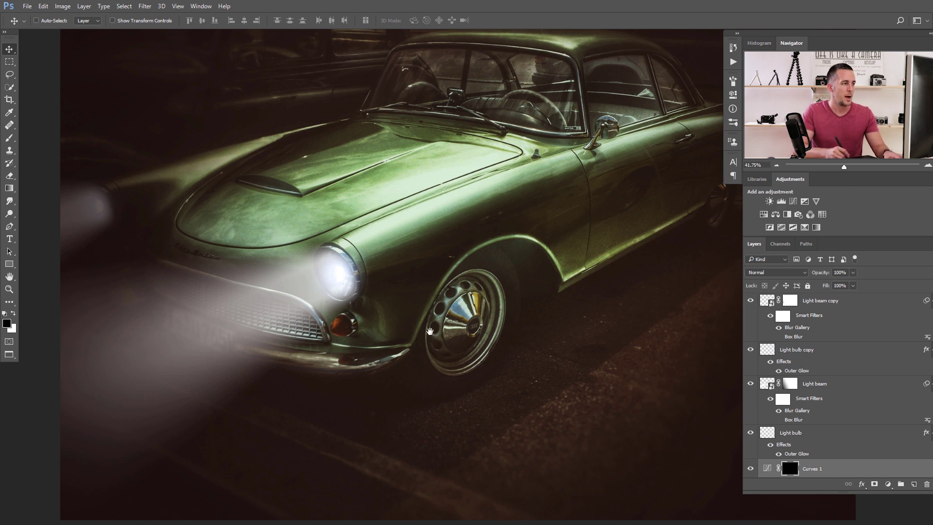
drag(430, 331, 457, 336)
key(b)
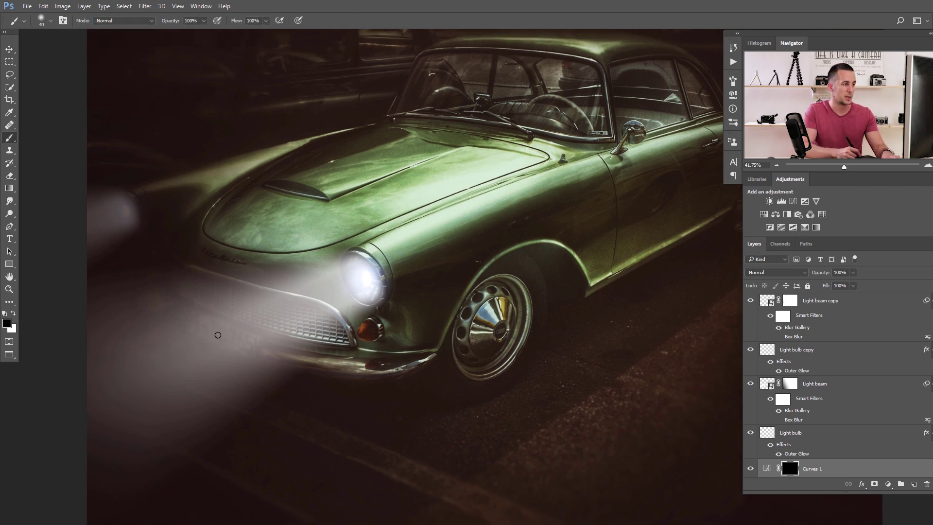
key(bracketright)
key(bracketright)
key(bracketright)
key(bracketright)
key(bracketright)
key(bracketright)
key(bracketright)
key(bracketright)
key(bracketright)
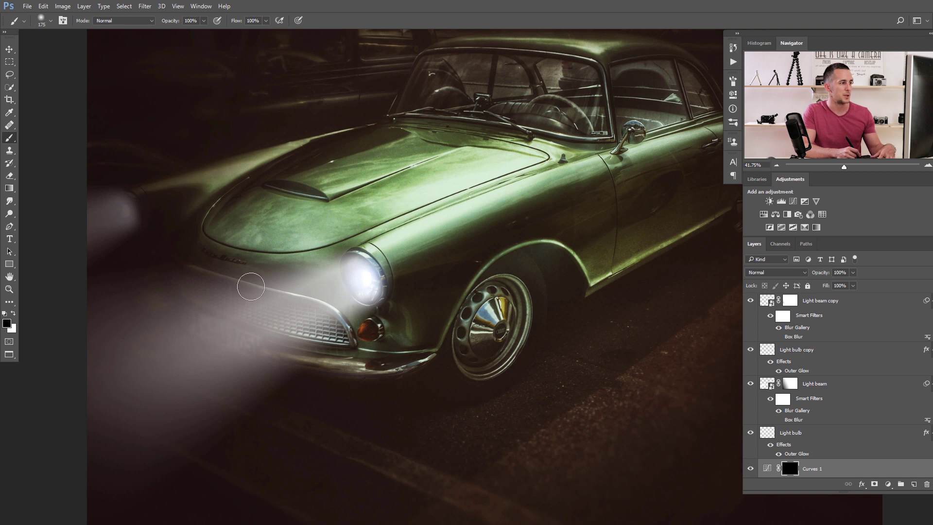
click(14, 313)
key(1)
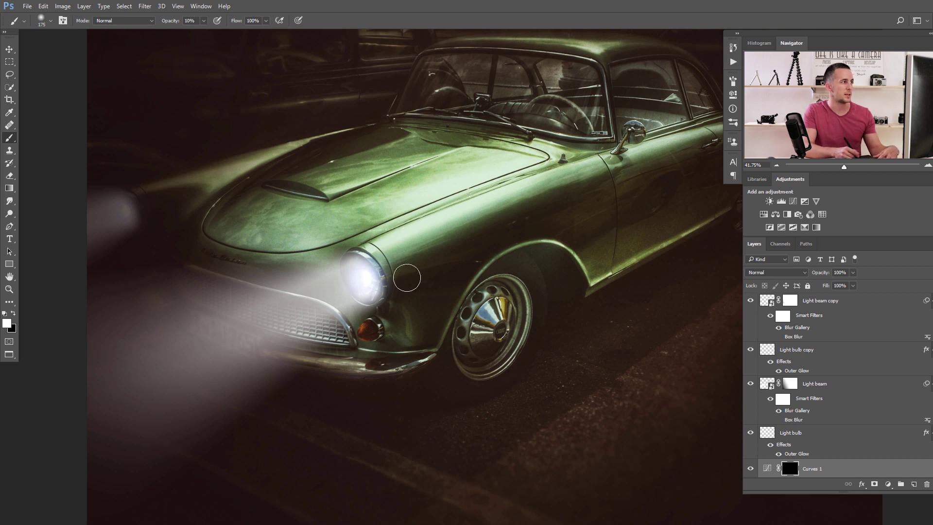
right_click(408, 280)
click(404, 328)
Paint white on the Curves 1 mask over the front bumper and the grille's near edge with a brush of about 50 px
mouse_move(358, 322)
mouse_down()
mouse_move(393, 325)
mouse_move(365, 321)
mouse_move(376, 323)
mouse_move(363, 342)
mouse_up()
key(bracketleft)
key(bracketleft)
key(bracketleft)
key(bracketleft)
key(bracketleft)
key(bracketleft)
key(bracketleft)
key(bracketleft)
key(bracketleft)
key(bracketleft)
key(bracketleft)
key(bracketleft)
key(bracketleft)
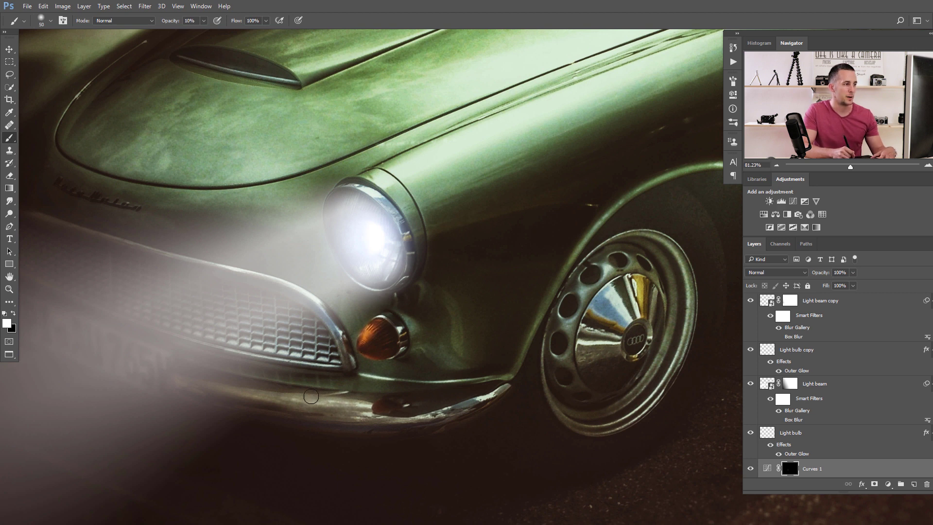
key(bracketright)
key(bracketright)
key(bracketright)
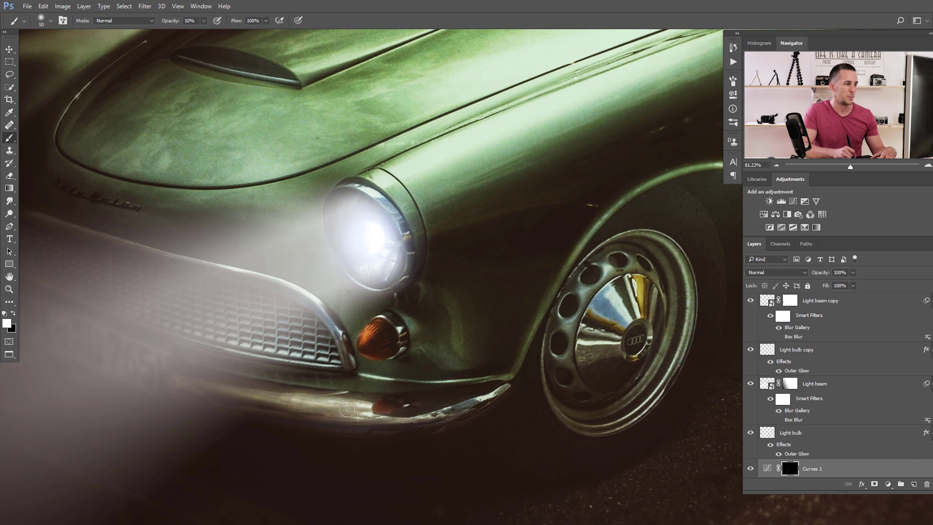
key(bracketright)
key(bracketright)
key(bracketleft)
key(bracketleft)
key(bracketleft)
drag(325, 318, 339, 356)
Brighten the orange turn signal on the Curves 1 mask with a 30 px brush
key(bracketleft)
key(bracketleft)
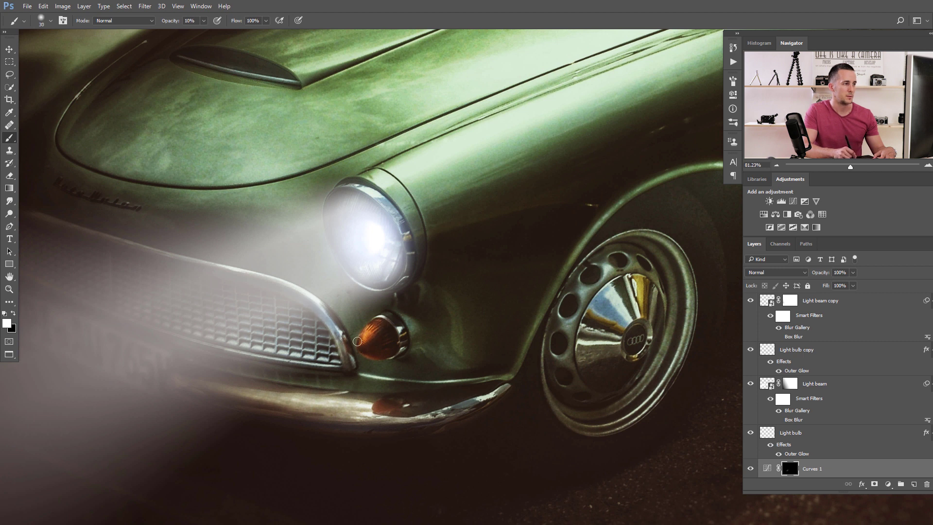
mouse_move(364, 330)
mouse_down()
mouse_move(391, 321)
mouse_move(361, 351)
mouse_move(376, 353)
mouse_move(366, 364)
mouse_move(394, 370)
mouse_up()
Brighten the road and grille area lit by the near beam on the Curves 1 mask, using 600 and 500 px brushes at 20% opacity
key(bracketright)
key(bracketright)
key(bracketright)
key(bracketright)
key(bracketright)
key(bracketright)
key(bracketright)
key(bracketright)
key(bracketright)
key(bracketright)
key(bracketright)
key(bracketright)
key(bracketright)
key(bracketright)
key(bracketright)
key(bracketright)
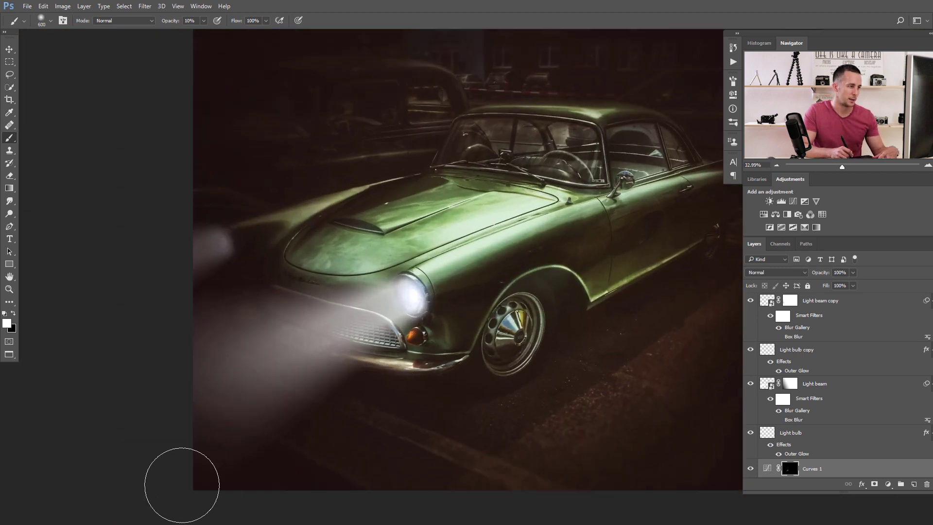
key(2)
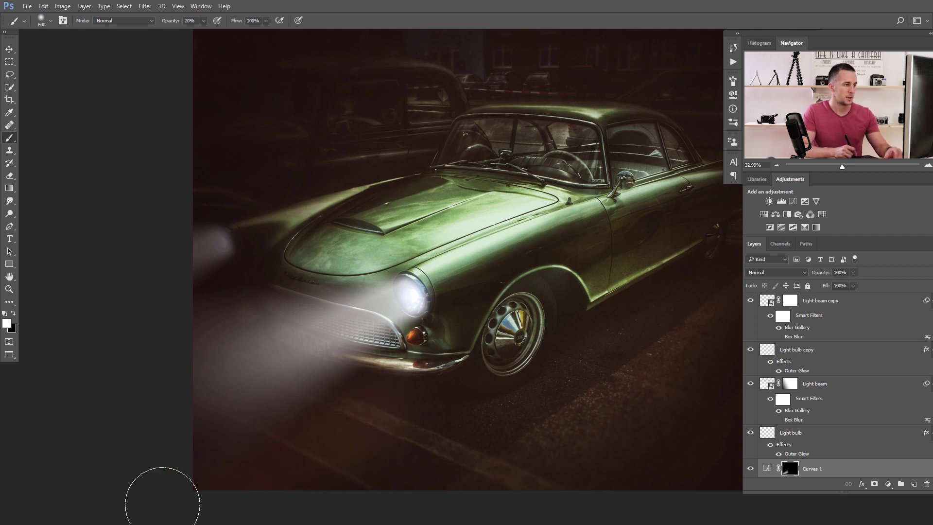
key(bracketleft)
mouse_move(287, 325)
mouse_down()
mouse_move(236, 300)
mouse_move(248, 342)
mouse_move(200, 318)
mouse_move(223, 267)
mouse_move(178, 285)
mouse_move(215, 341)
mouse_move(190, 398)
mouse_up()
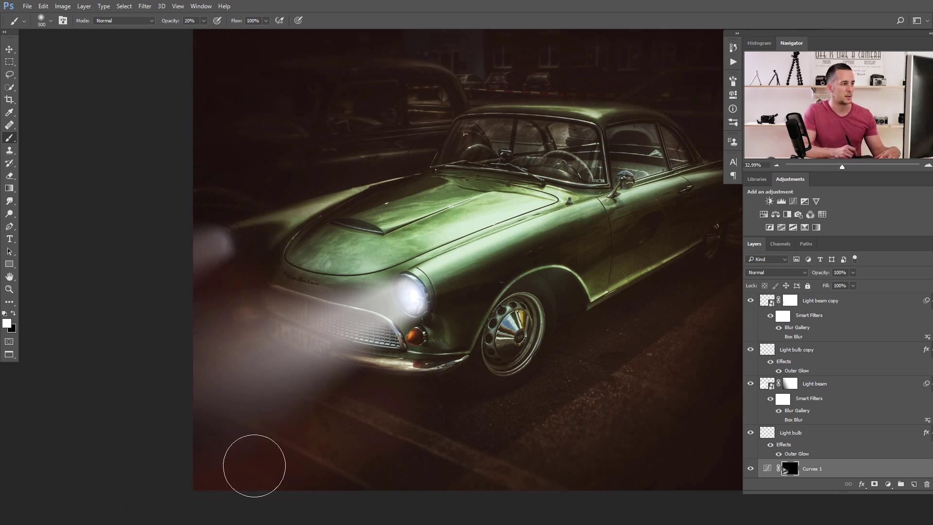
Reduce the brush size to 50 px for touching up the orange turn signal
key(bracketleft)
key(bracketleft)
key(bracketleft)
key(bracketleft)
key(bracketleft)
key(bracketleft)
key(bracketleft)
key(bracketleft)
key(bracketleft)
key(bracketleft)
key(bracketleft)
key(bracketleft)
key(bracketleft)
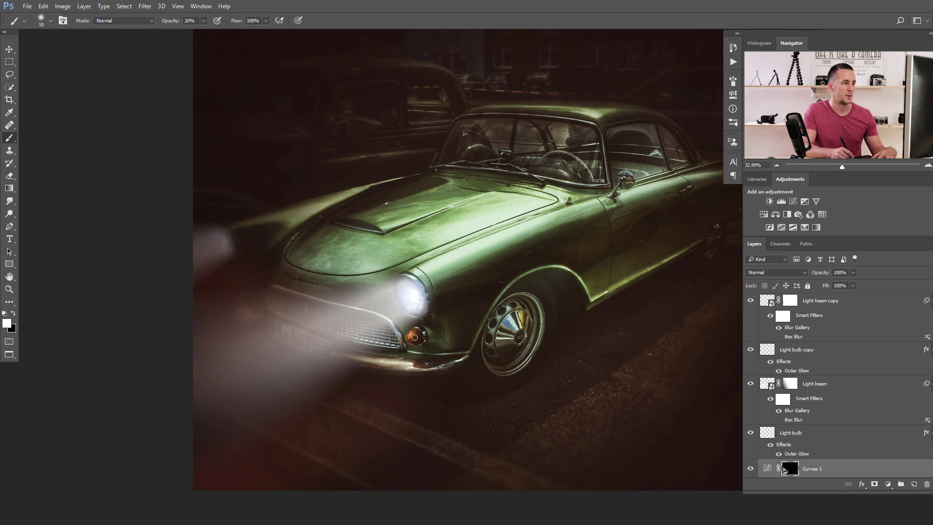
scroll(411, 344, down, 4)
scroll(416, 356, up, 1)
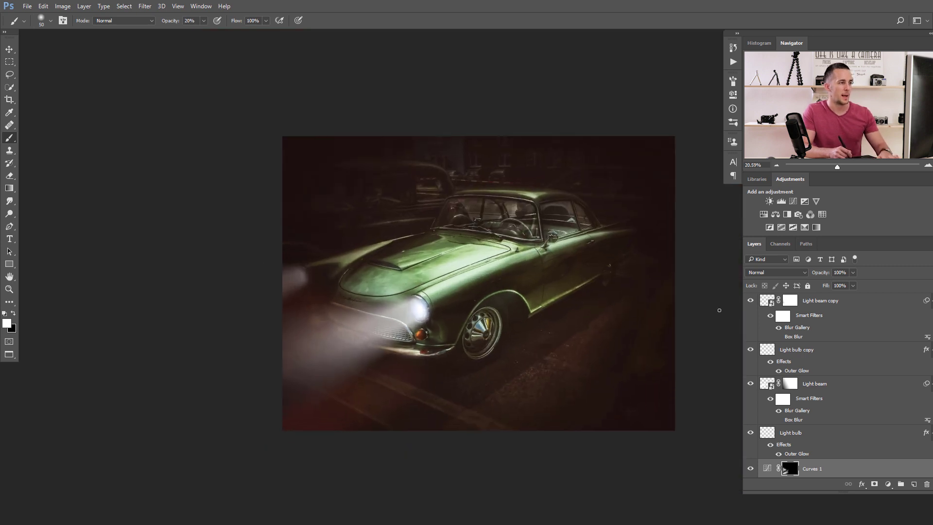
Group all layers from Light beam copy down to Curves 1
click(769, 303)
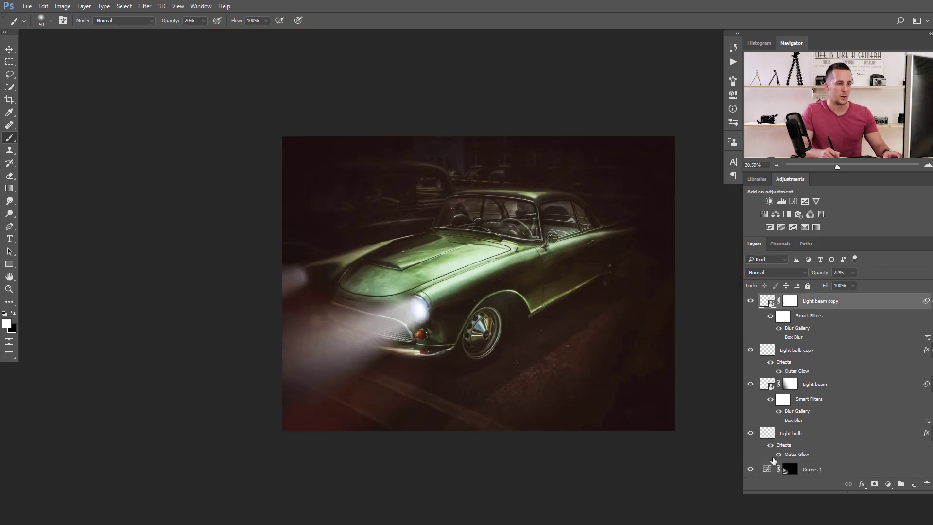
shift+click(767, 464)
key(ctrl+g)
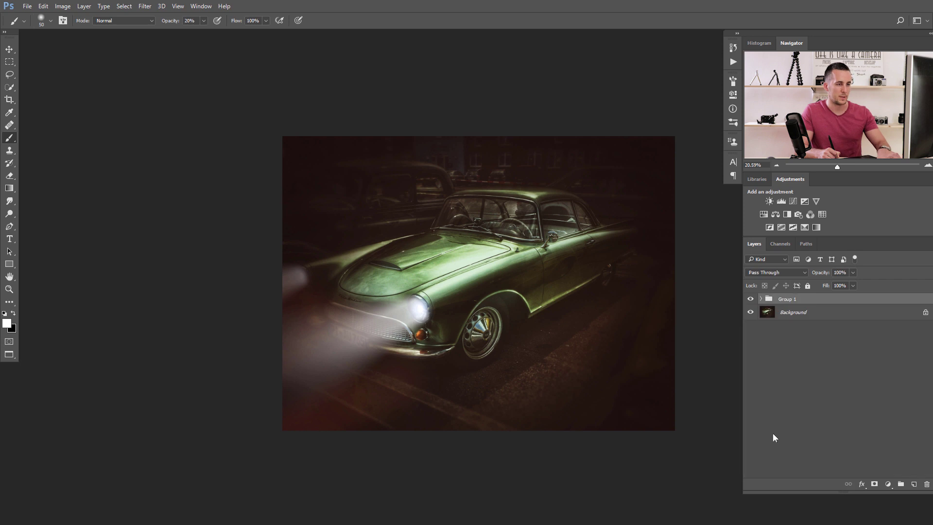
Rename the new layer group as Headlight
double_click(788, 300)
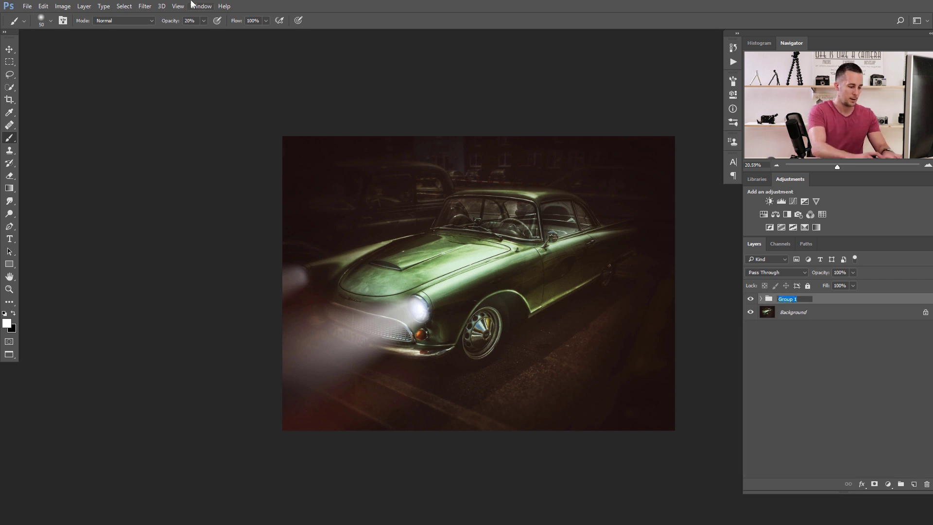
text(Headkight)
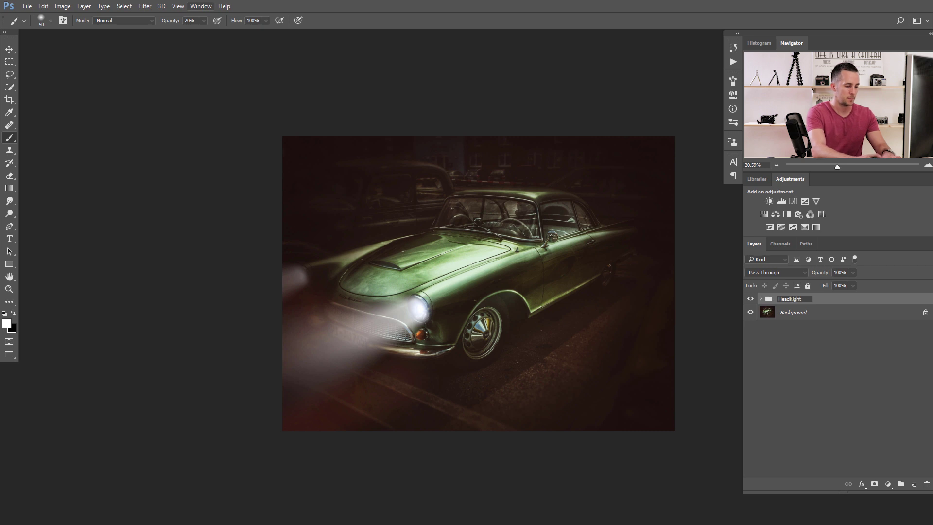
key(ctrl+a)
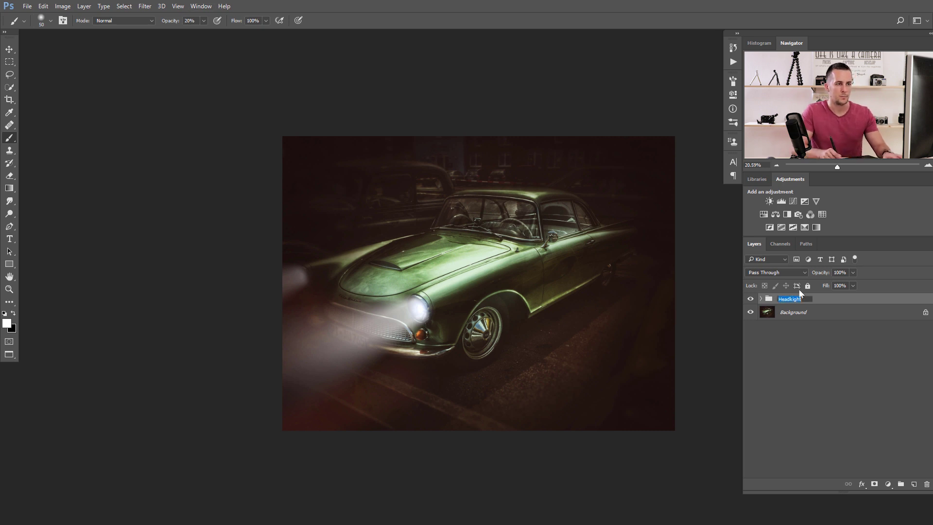
text(H)
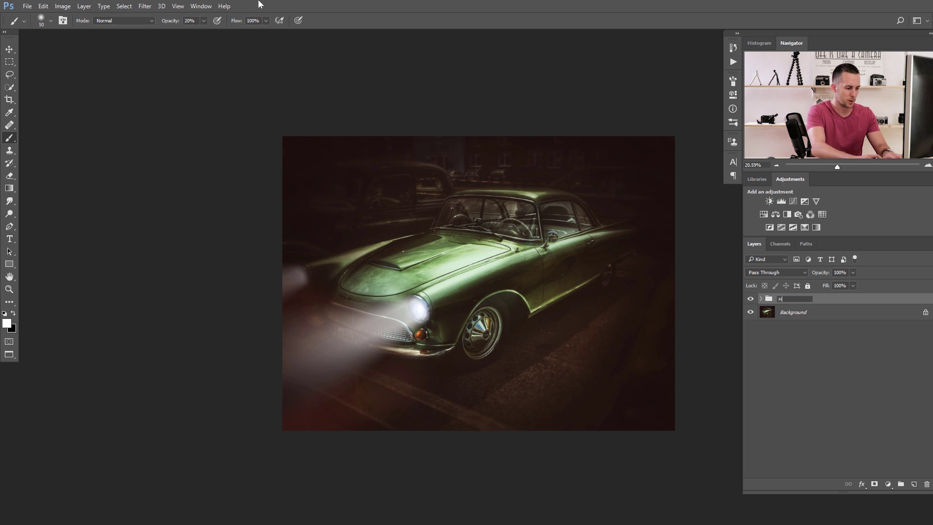
text(eadlight)
key(Return)
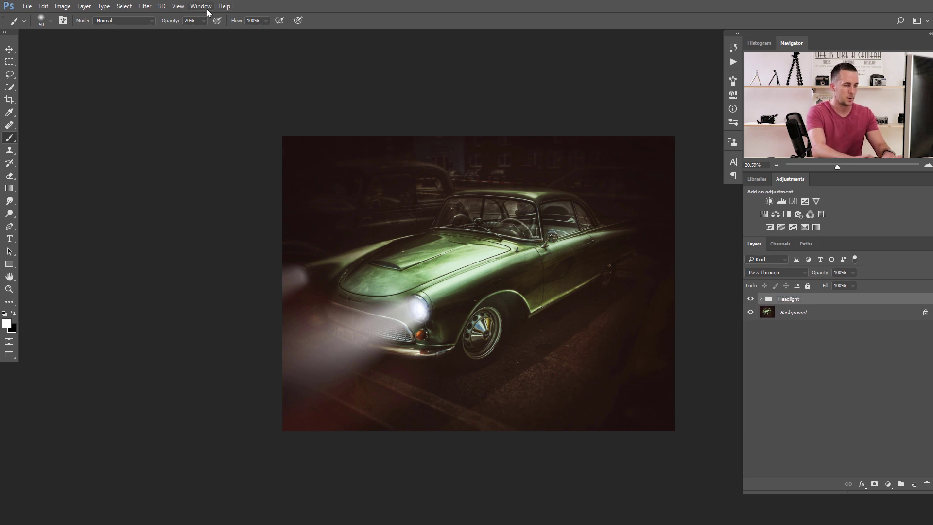
Compare the picture with and without the headlight effect by toggling the Headlight group's visibility
scroll(487, 305, up, 1)
drag(514, 306, 469, 302)
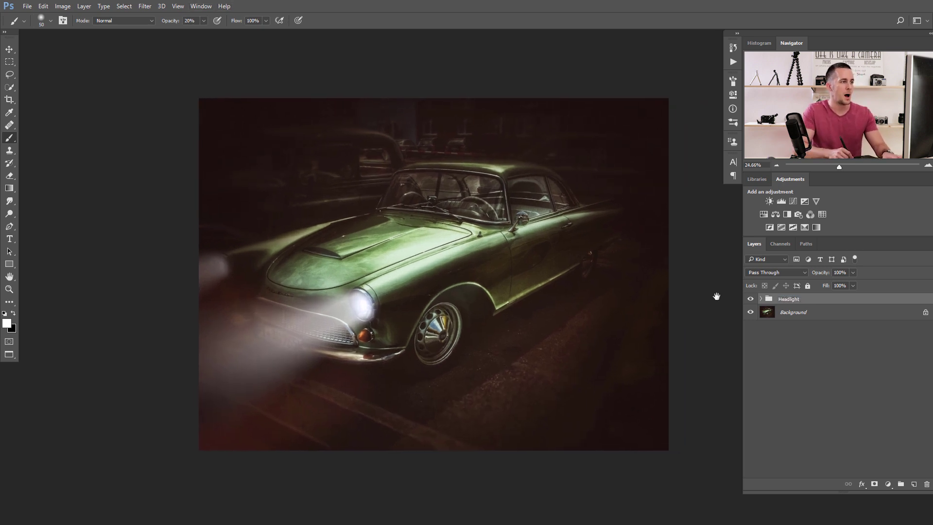
click(752, 300)
click(752, 300)
click(752, 299)
click(752, 299)
click(752, 298)
click(753, 298)
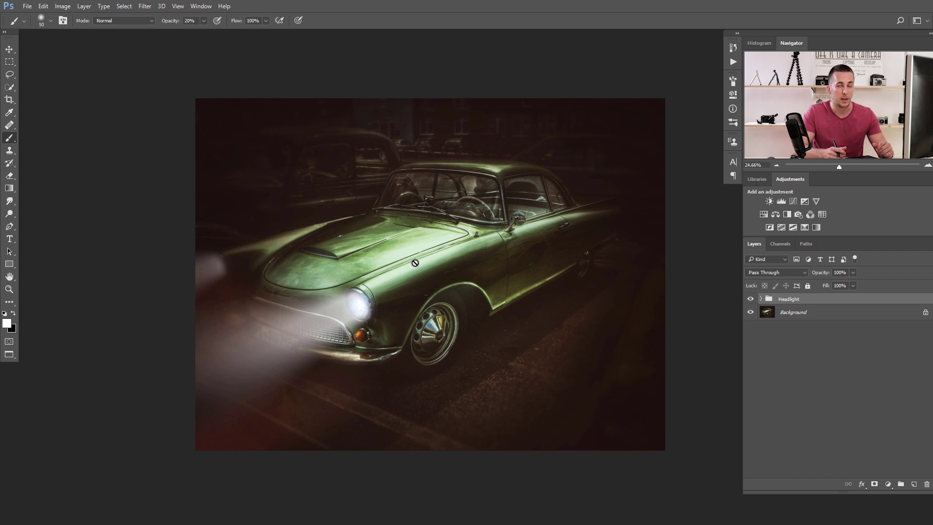
Add a new layer above the Headlight group, fill it with black and set its blend mode to Screen
click(914, 484)
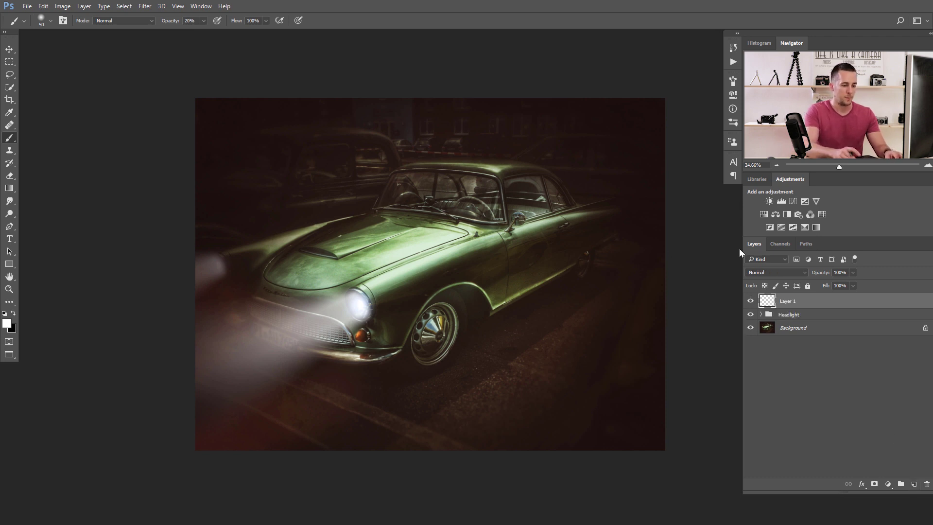
key(ctrl+BackSpace)
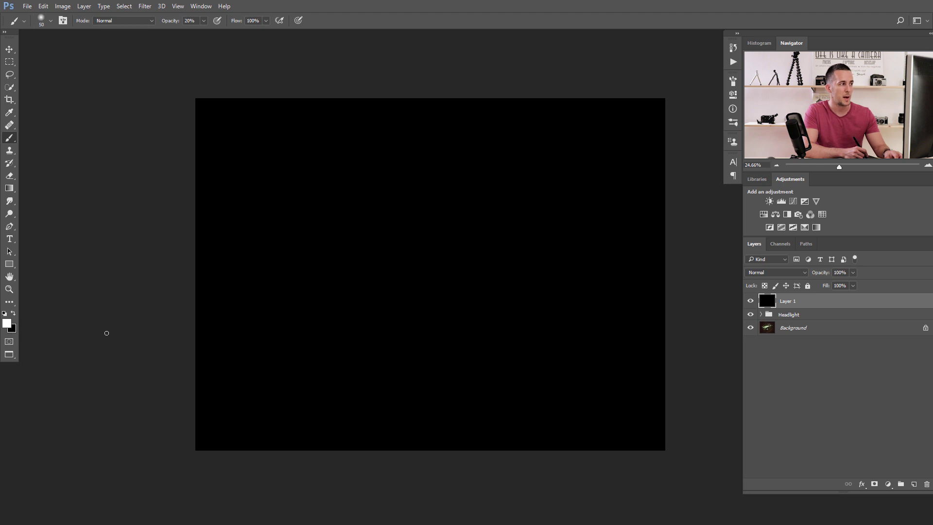
click(766, 273)
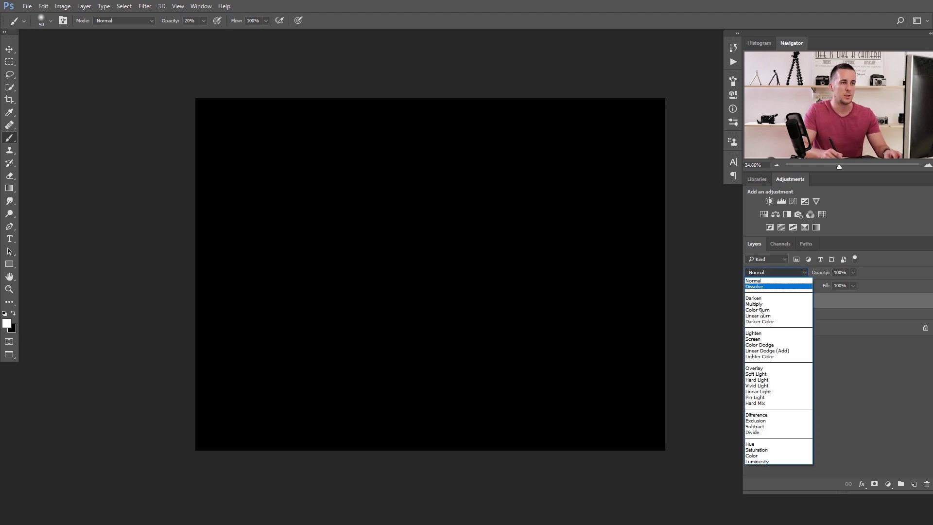
click(754, 339)
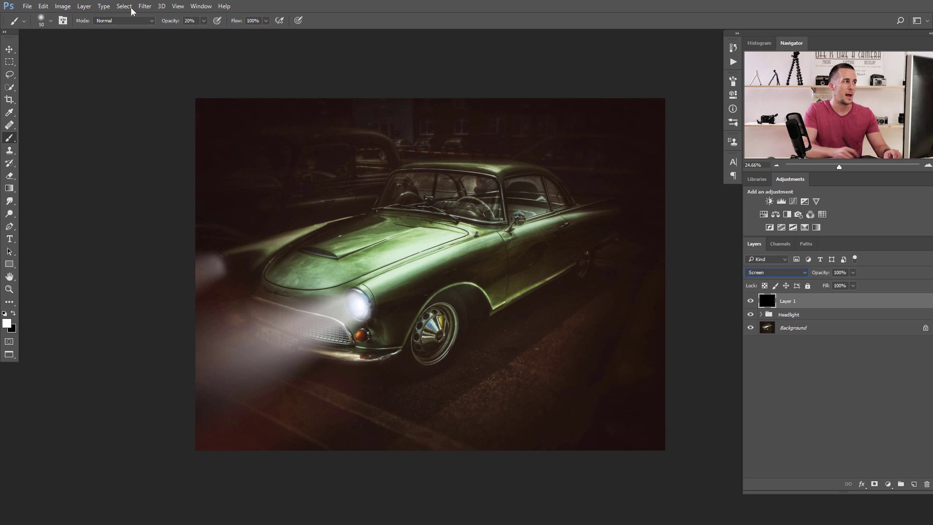
click(145, 6)
mouse_move(187, 159)
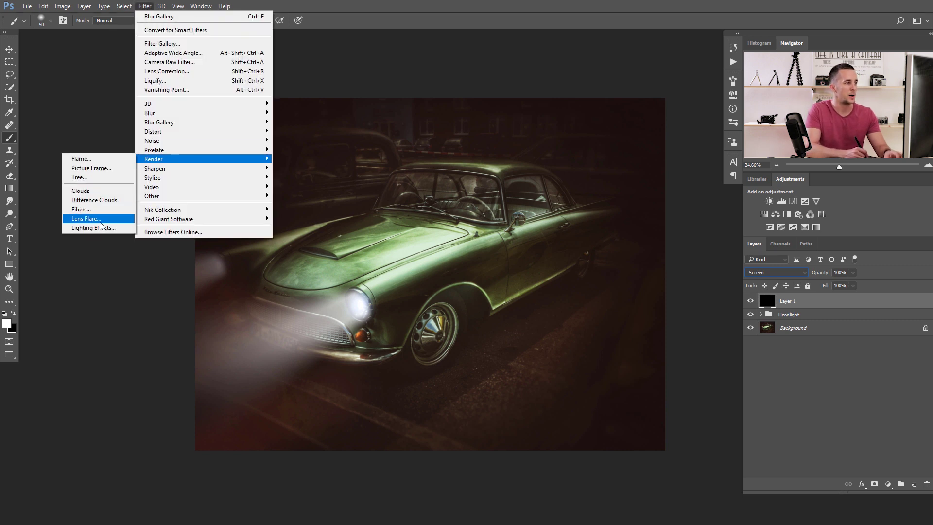
click(100, 220)
mouse_move(662, 251)
mouse_down()
mouse_move(646, 253)
mouse_move(654, 259)
mouse_up()
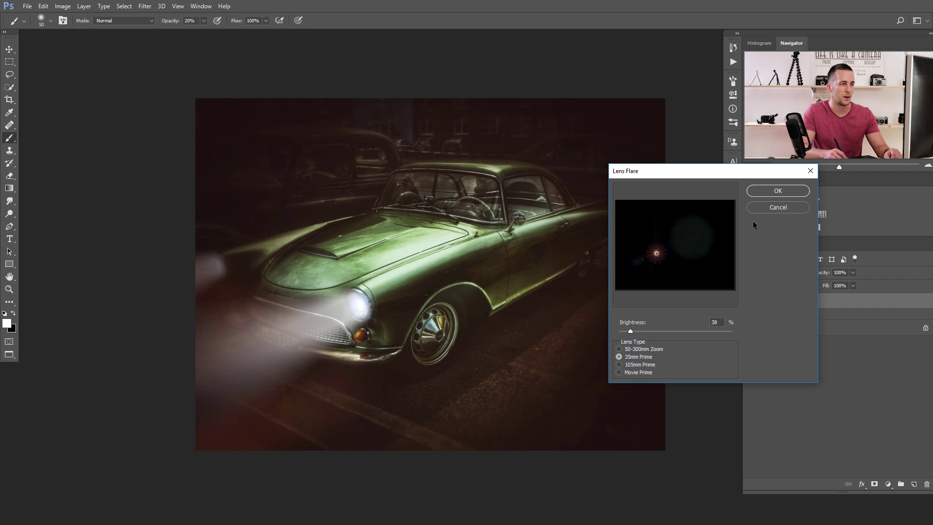
drag(702, 174, 636, 229)
mouse_move(596, 306)
mouse_down()
mouse_move(594, 293)
mouse_move(589, 312)
mouse_up()
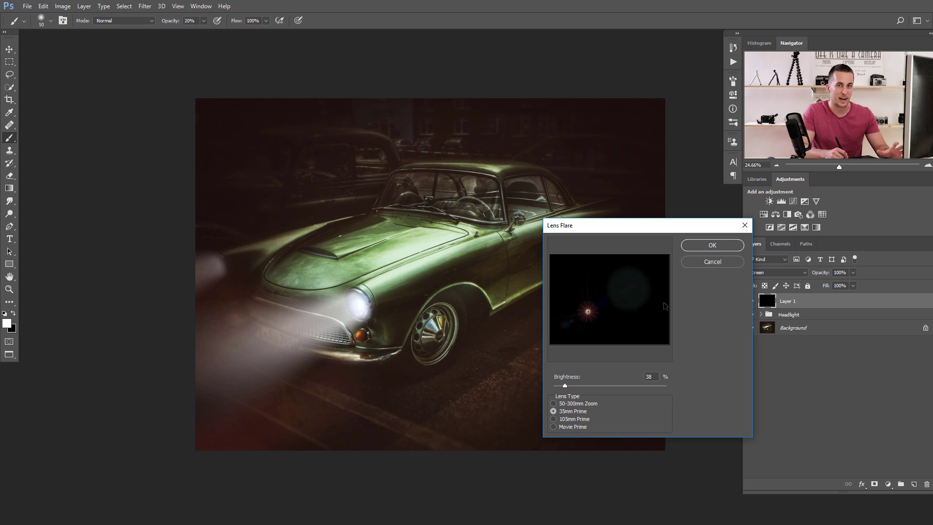
click(707, 263)
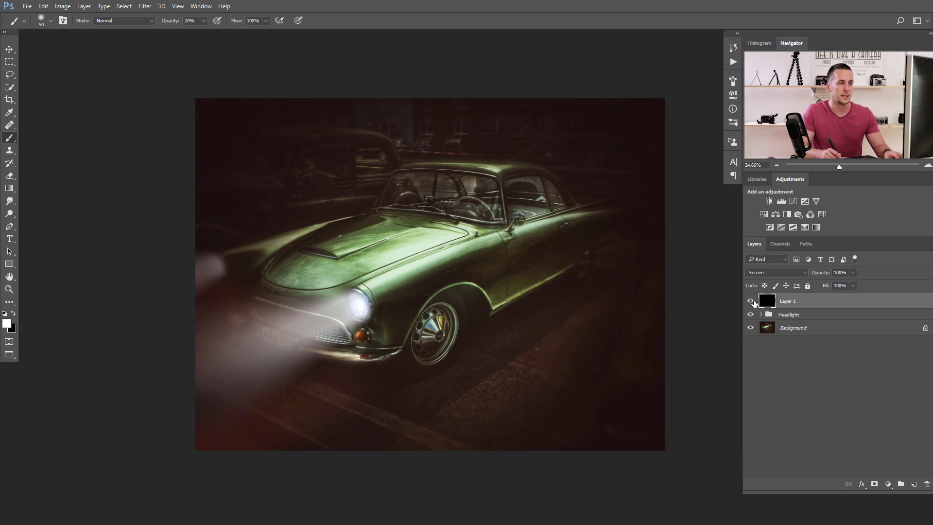
Hide the black layer and stamp all visible layers into a new layer above the Headlight group
click(751, 302)
click(788, 316)
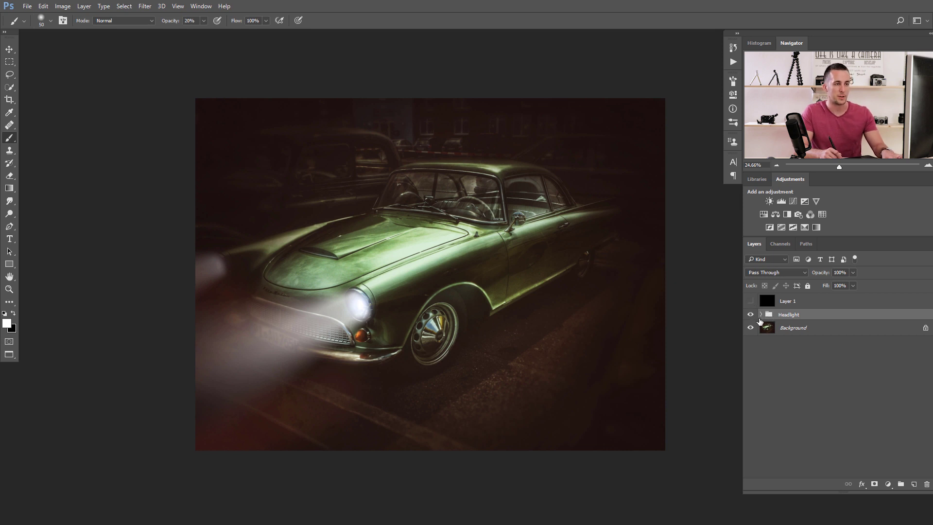
key(ctrl+shift+alt+e)
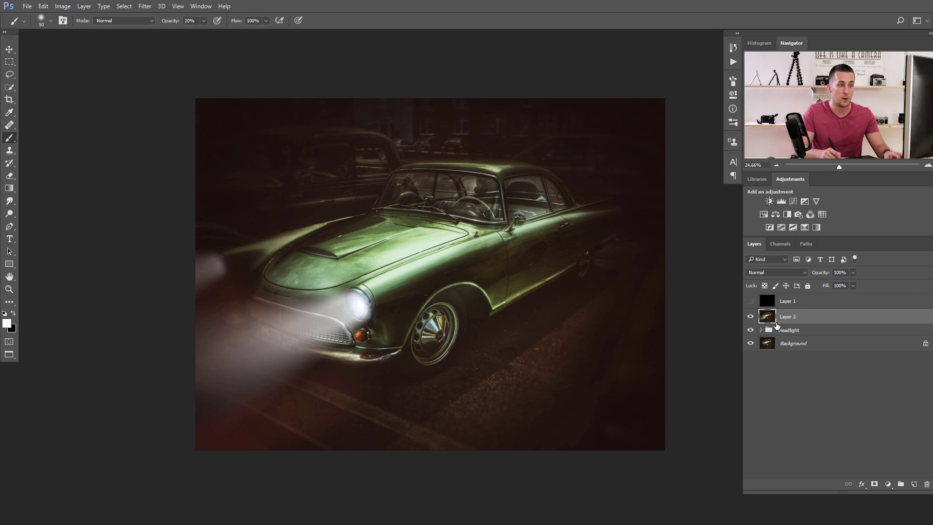
Render a 35mm Prime lens flare at 34% brightness on the front headlight of the merged layer
click(145, 6)
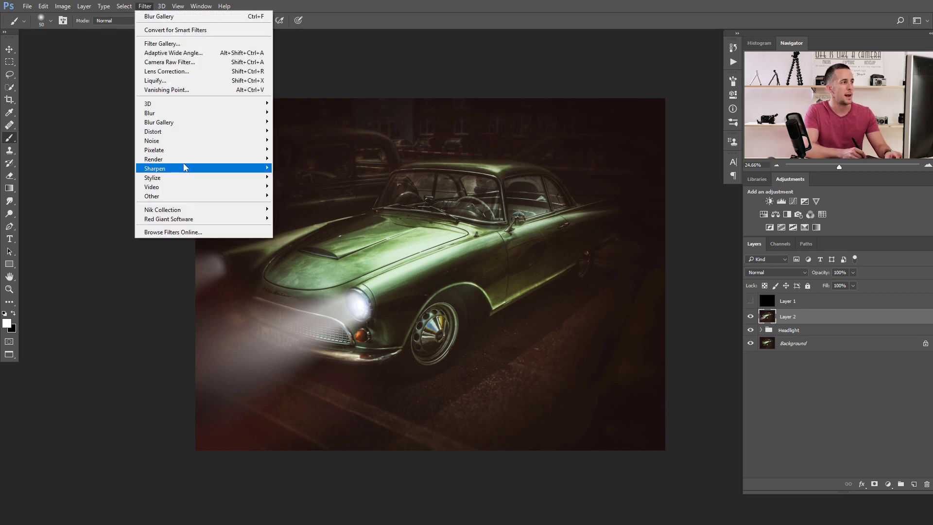
mouse_move(146, 159)
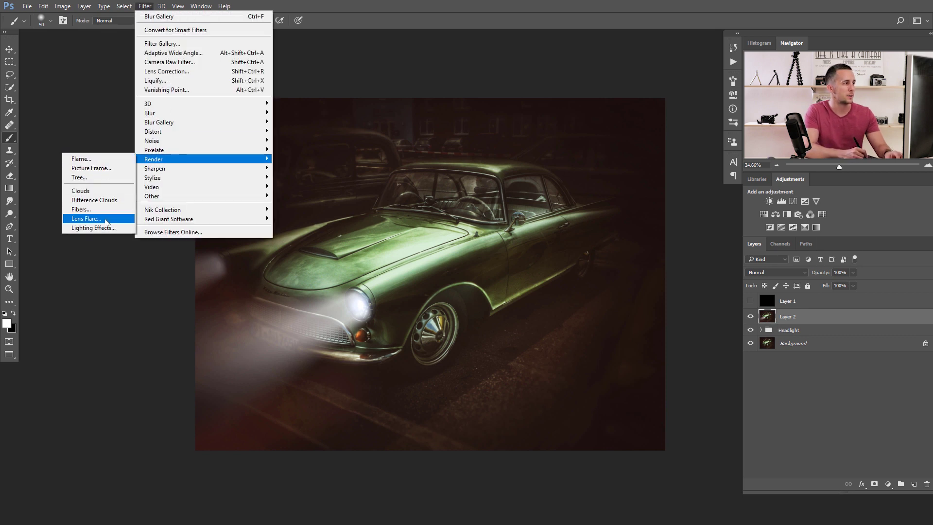
click(106, 223)
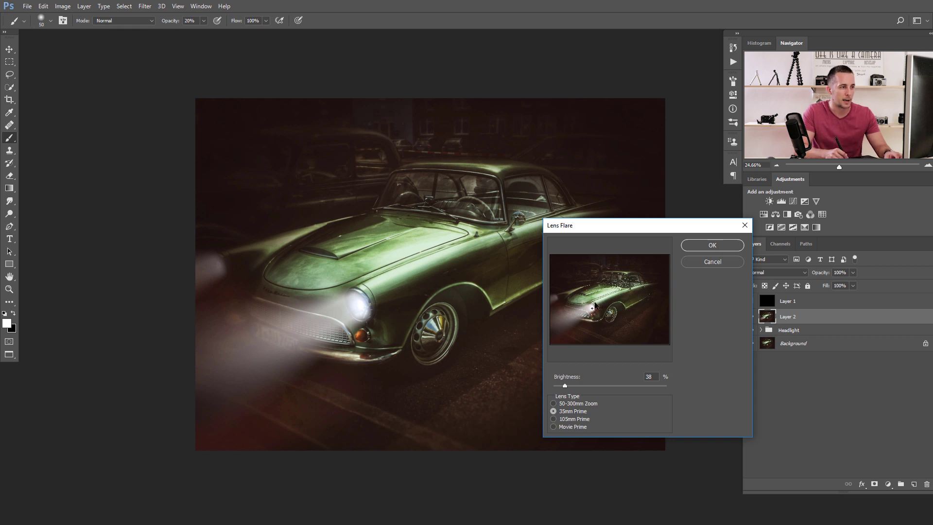
mouse_move(593, 309)
mouse_down()
mouse_move(557, 298)
mouse_move(593, 310)
mouse_up()
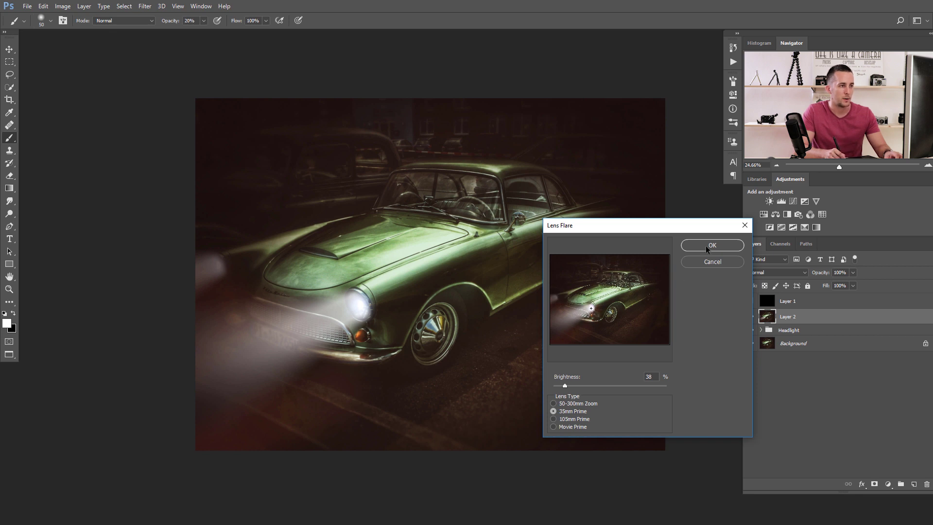
click(561, 404)
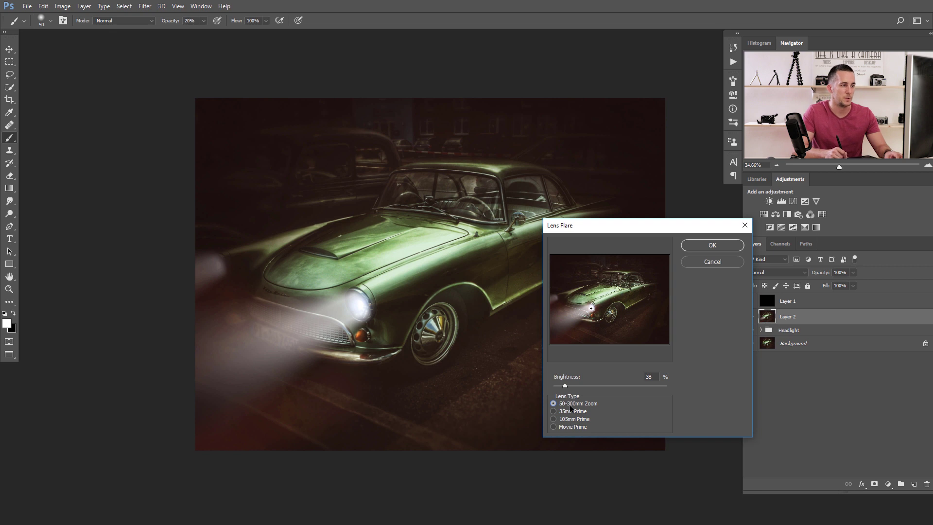
click(567, 419)
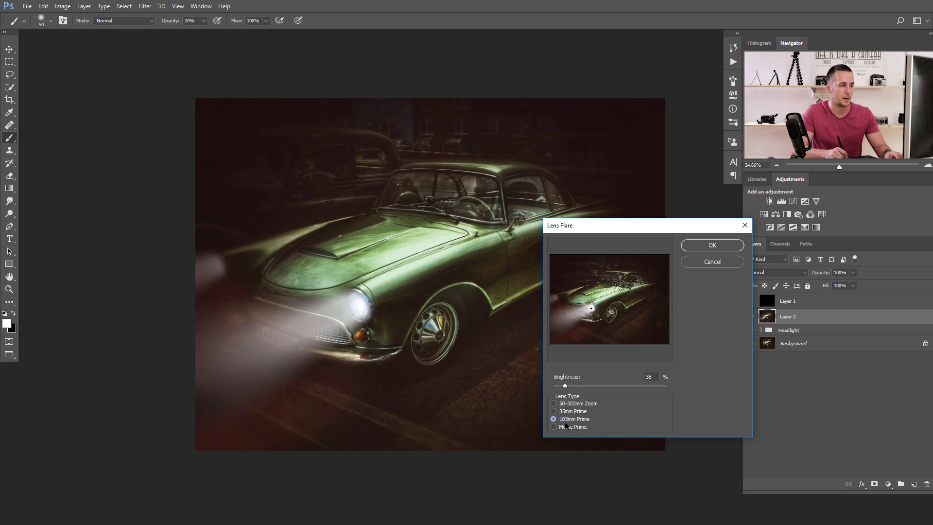
mouse_move(571, 389)
mouse_down()
mouse_move(608, 387)
mouse_move(568, 390)
mouse_up()
click(570, 411)
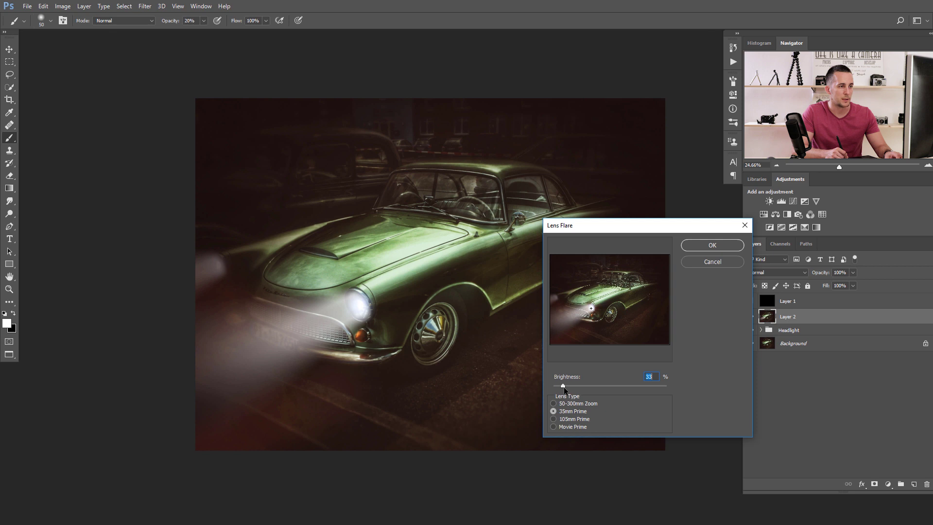
click(703, 249)
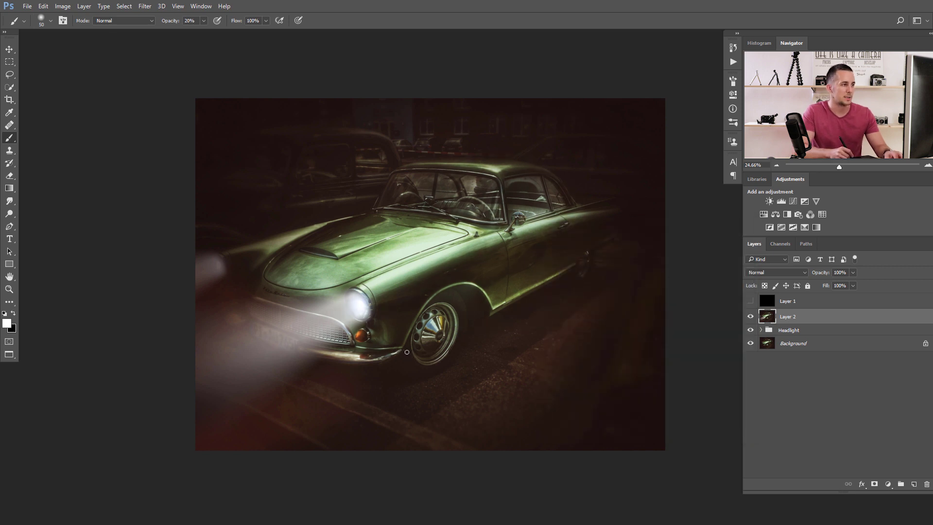
key(ctrl+alt+f)
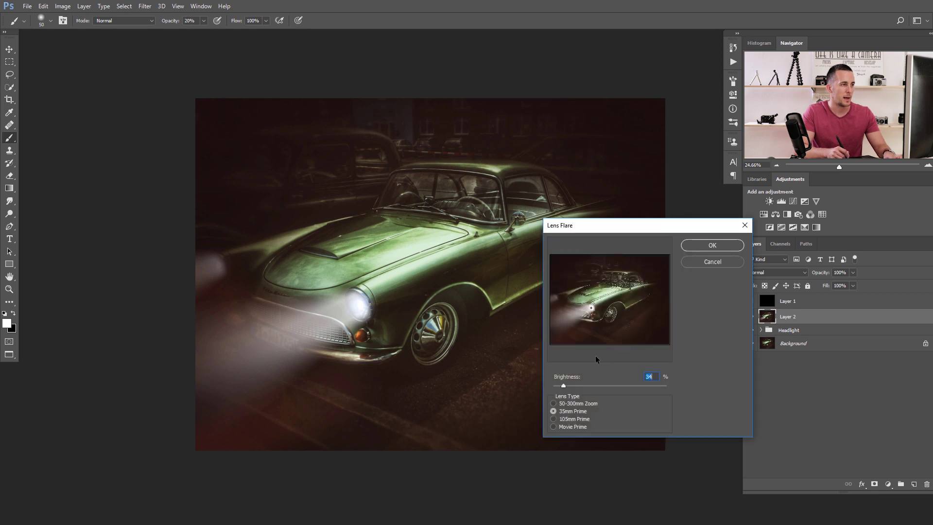
click(720, 244)
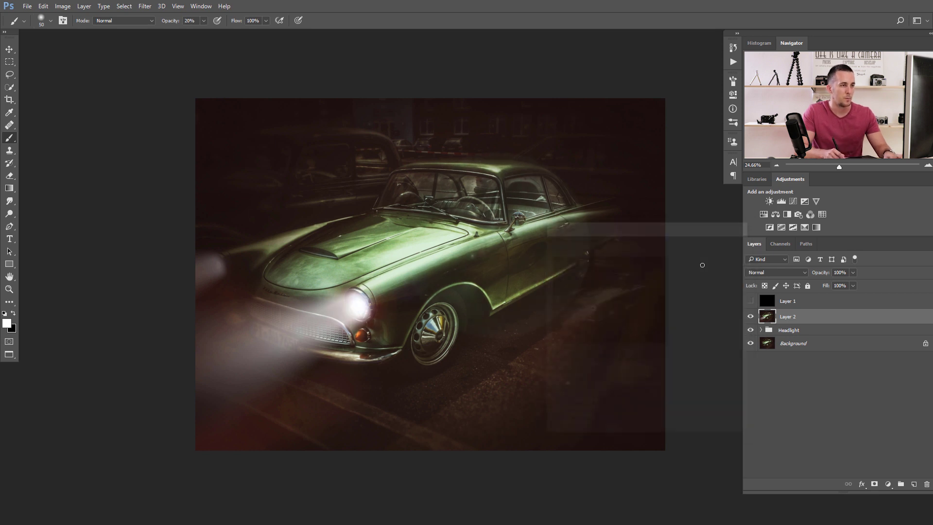
Check the flare by toggling the merged layer's visibility and delete that layer
click(751, 316)
click(751, 317)
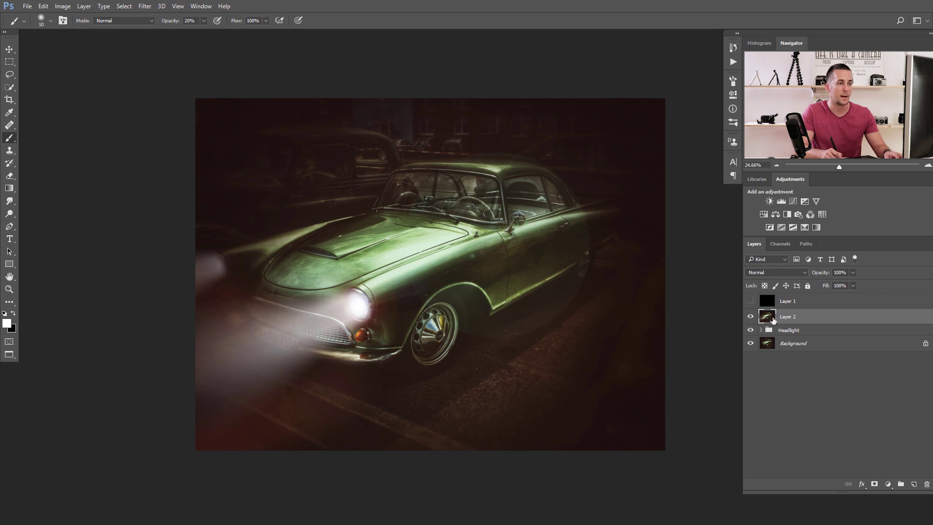
key(Delete)
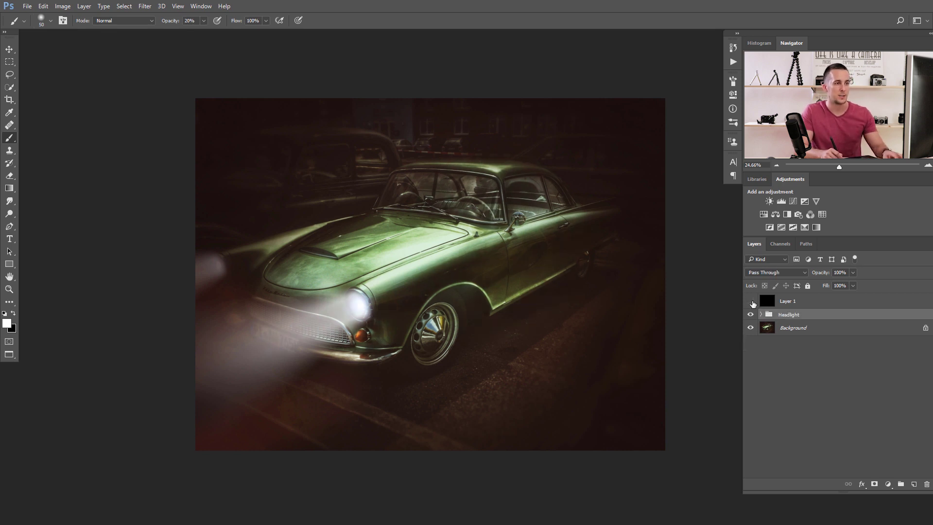
Rename the black Screen layer above the Headlight group as Lens flare
click(789, 302)
double_click(789, 302)
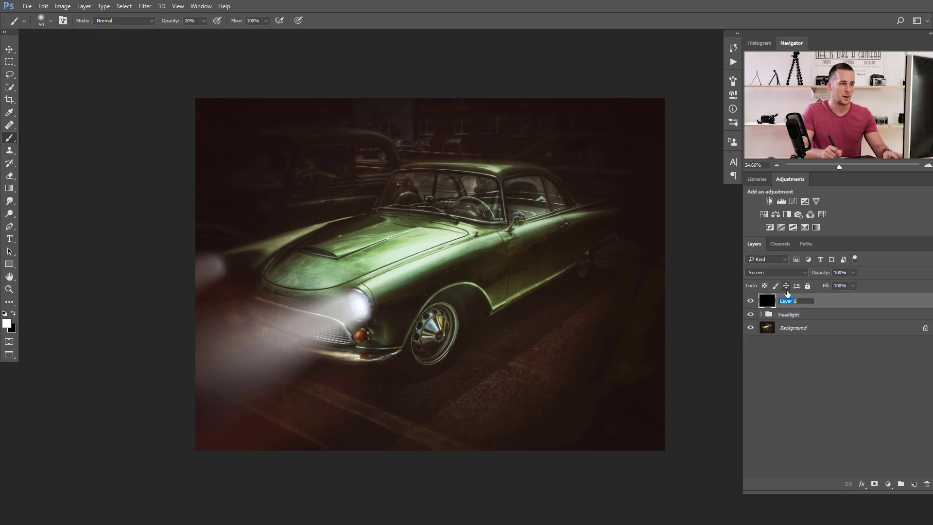
text(Lens flare)
key(Return)
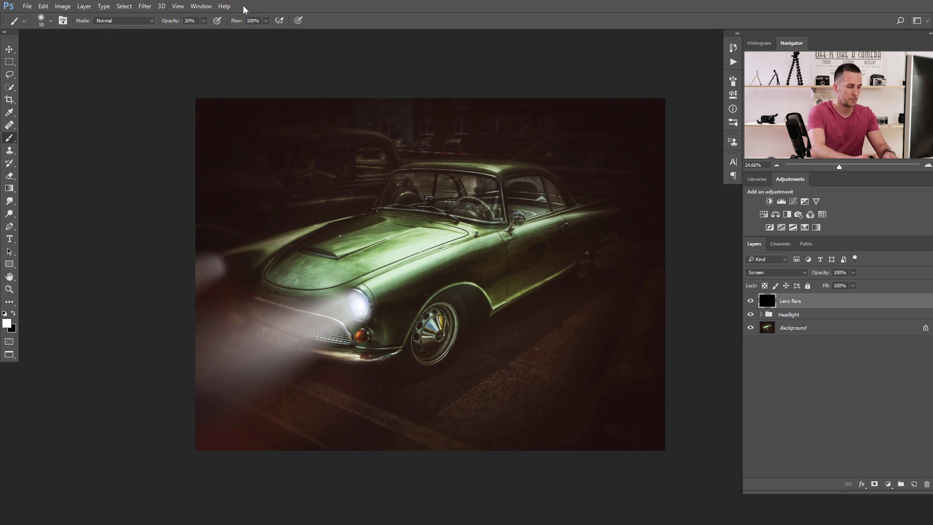
Reapply the last Lens Flare filter to the Lens flare layer and duplicate that layer
click(145, 6)
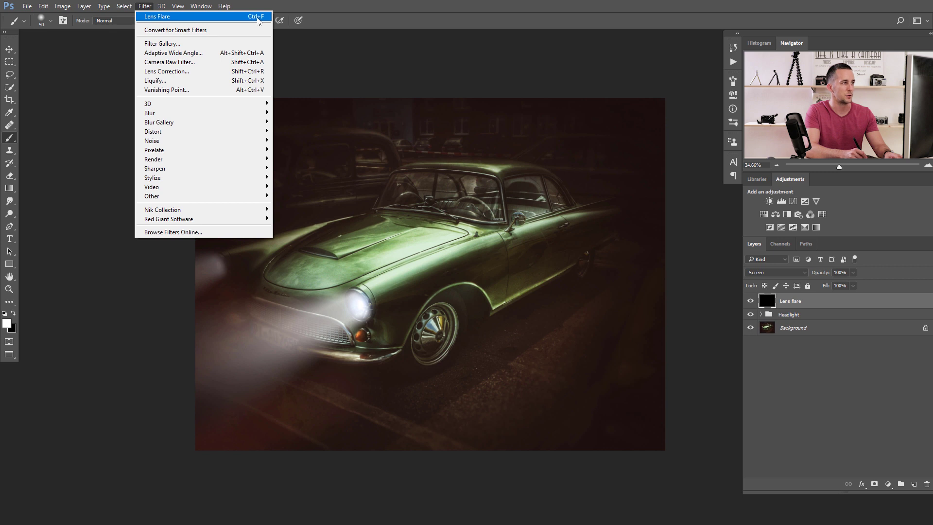
click(169, 18)
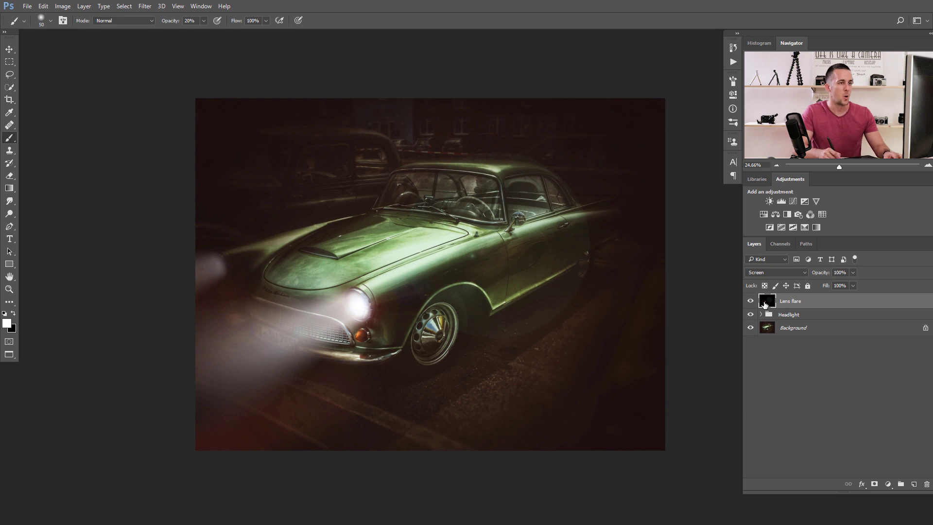
key(ctrl+j)
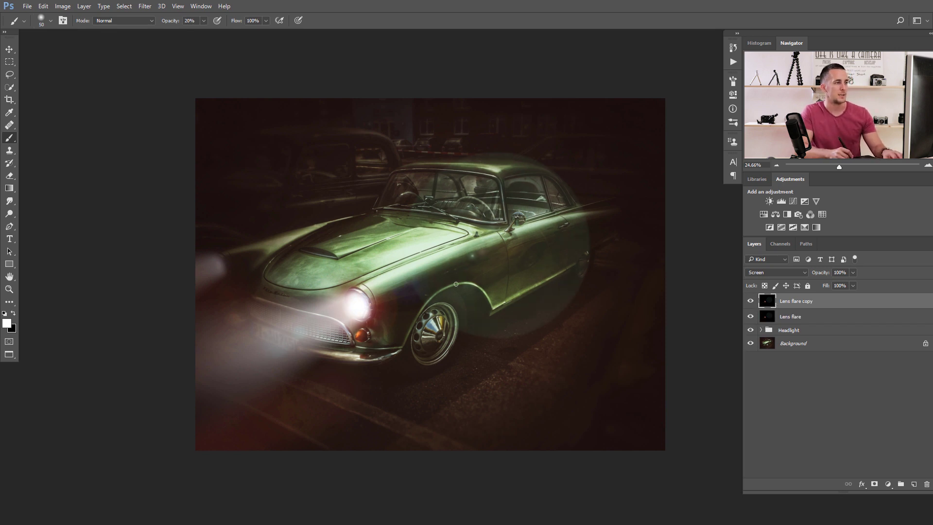
Add a mask to the Lens flare copy layer and paint out the flare circle over the car's side with a 1000 px black brush at 100% opacity
click(875, 484)
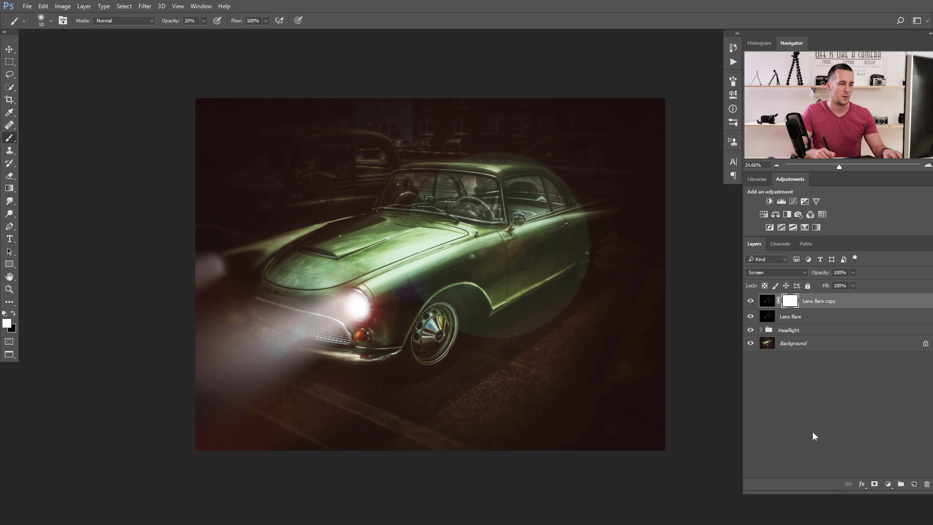
key(bracketright)
key(bracketright)
key(bracketright)
key(bracketright)
key(bracketright)
key(bracketright)
key(bracketright)
key(bracketright)
key(bracketright)
key(bracketright)
key(bracketright)
key(bracketright)
key(bracketright)
key(bracketright)
key(bracketright)
key(bracketright)
key(bracketright)
key(bracketright)
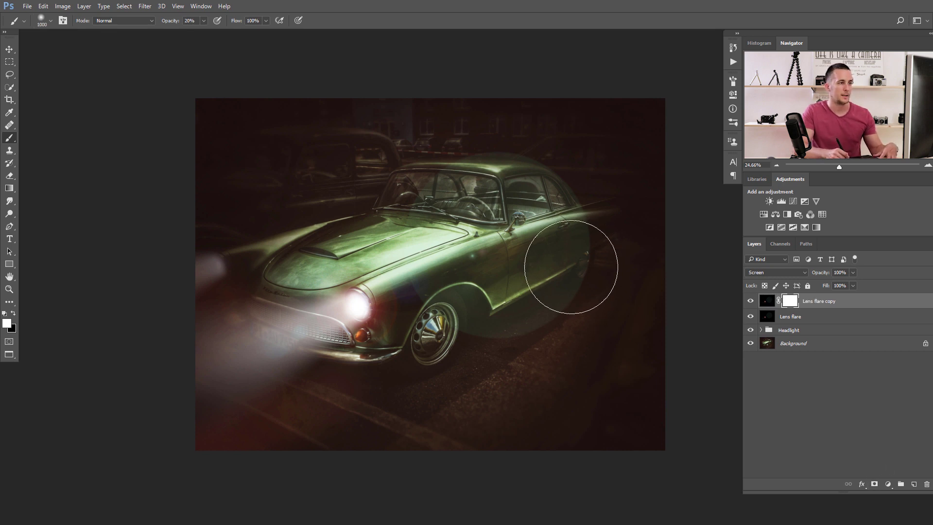
key(0)
key(x)
mouse_move(571, 264)
mouse_down()
mouse_move(577, 207)
mouse_move(454, 208)
mouse_move(579, 250)
mouse_move(548, 177)
mouse_move(459, 292)
mouse_up()
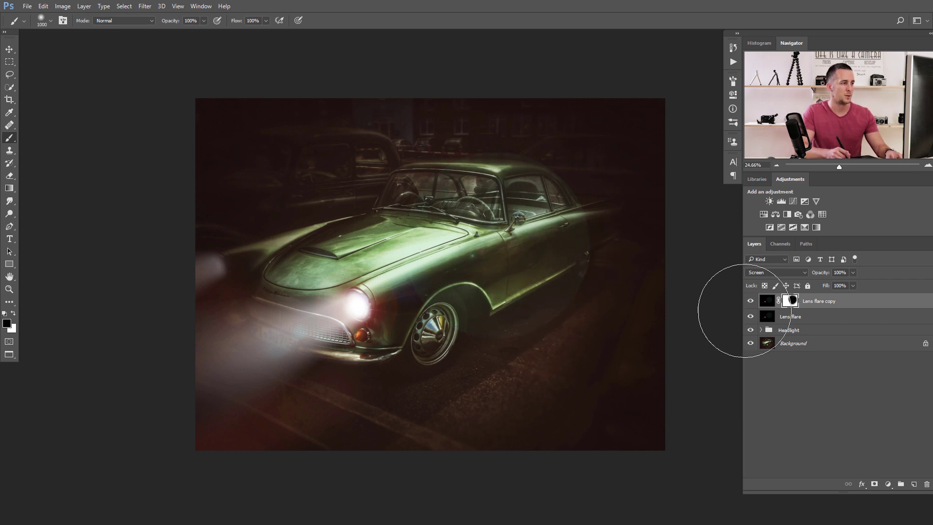
Add a mask to the original Lens flare layer and paint black over its flare circle behind the front wheel
click(783, 317)
click(875, 484)
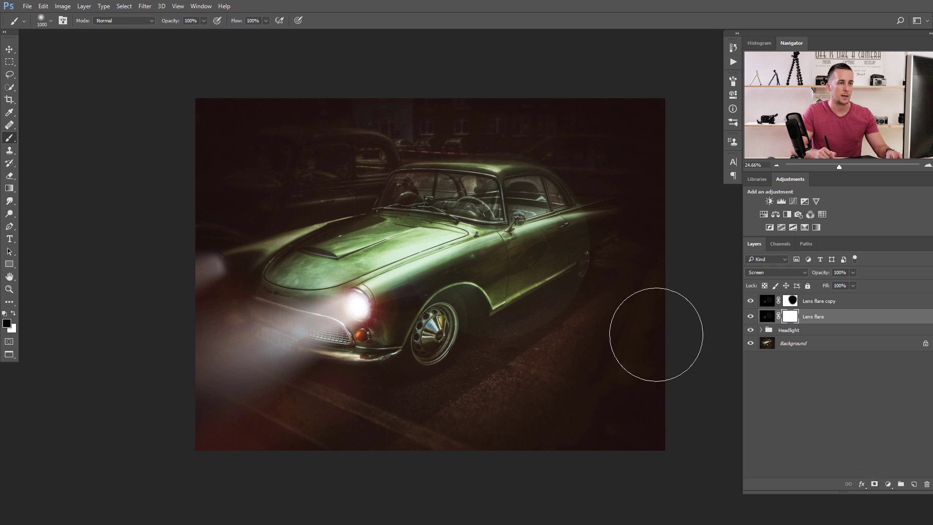
mouse_move(512, 305)
mouse_down()
mouse_move(584, 244)
mouse_move(491, 317)
mouse_up()
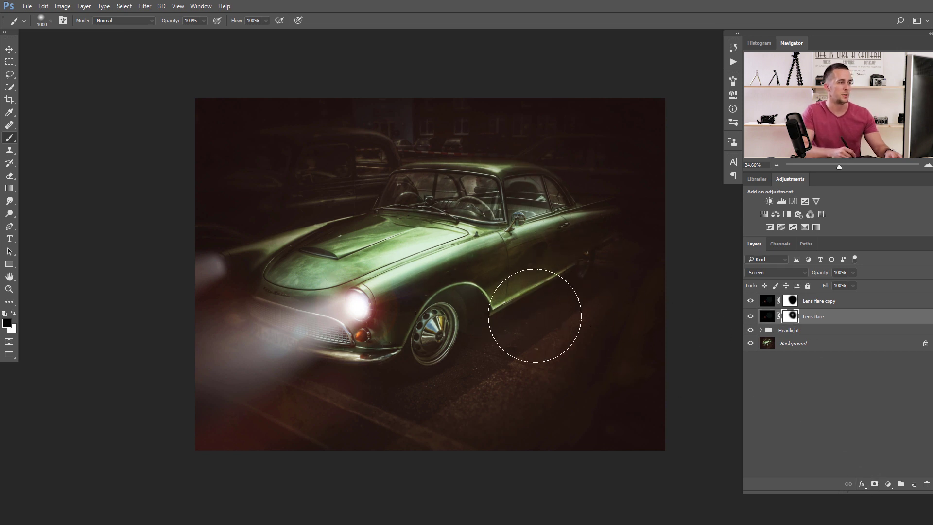
Lower the Lens flare copy layer's opacity to 48%
click(822, 301)
key(x)
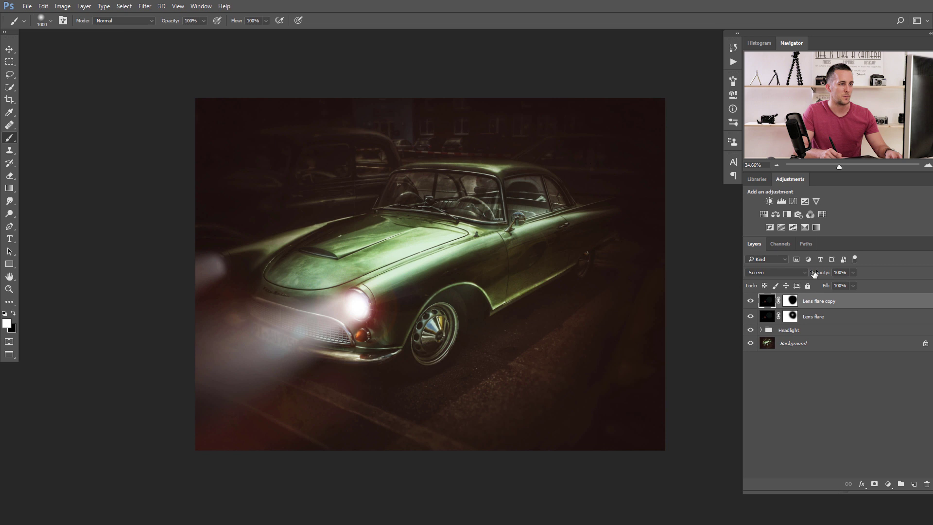
drag(825, 277, 802, 280)
Compare the headlight with and without the duplicated flare by toggling the Lens flare copy layer's visibility
click(750, 302)
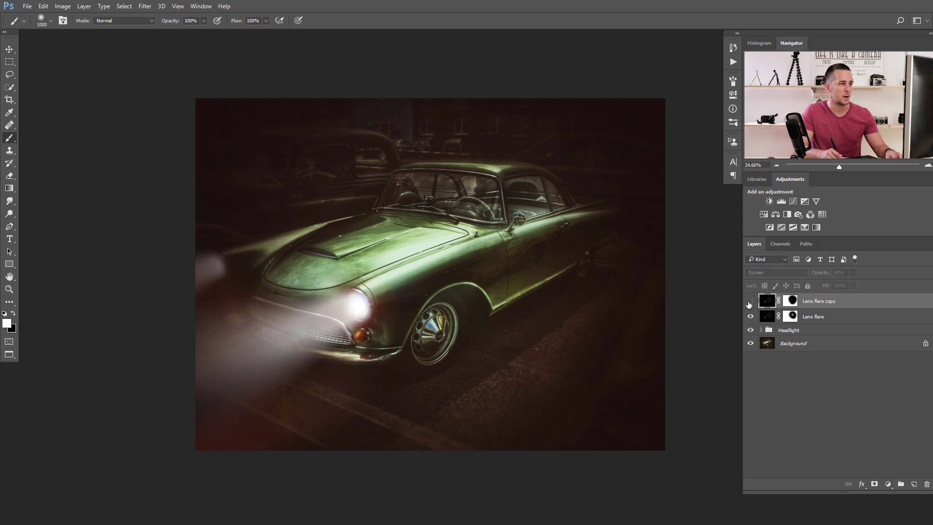
click(750, 301)
click(750, 302)
click(750, 302)
click(750, 301)
click(751, 302)
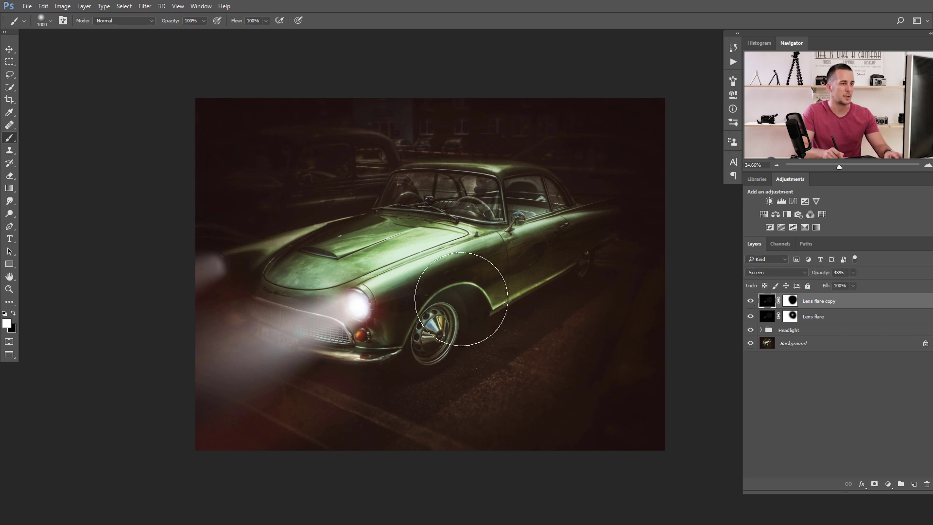
Compare the whole picture with and without both Lens flare layers and the Headlight group, and inspect the headlight area
scroll(496, 311, down, 2)
scroll(401, 317, up, 1)
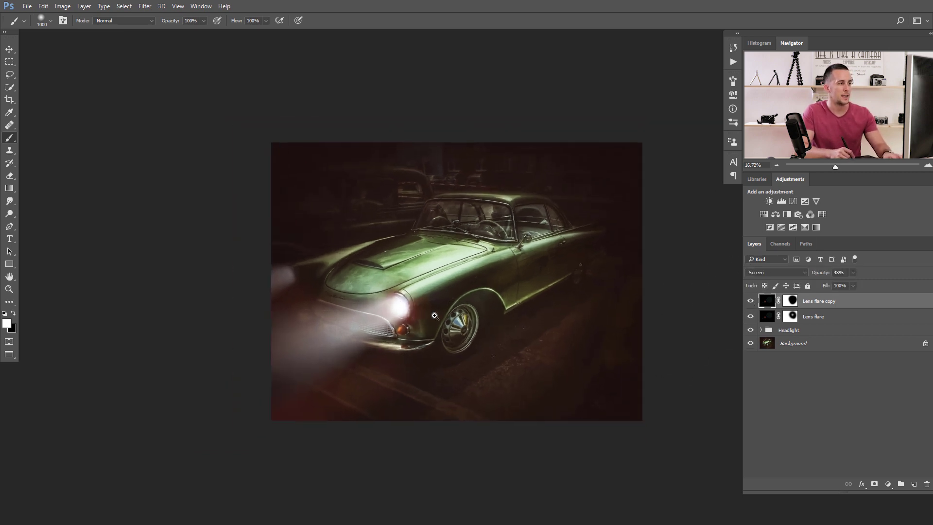
drag(751, 302, 752, 331)
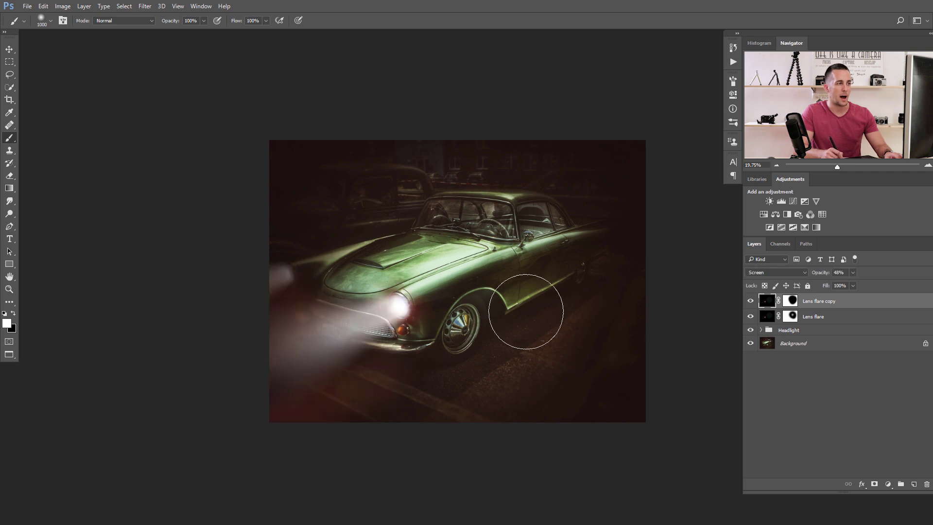
scroll(475, 302, up, 2)
drag(475, 302, 421, 291)
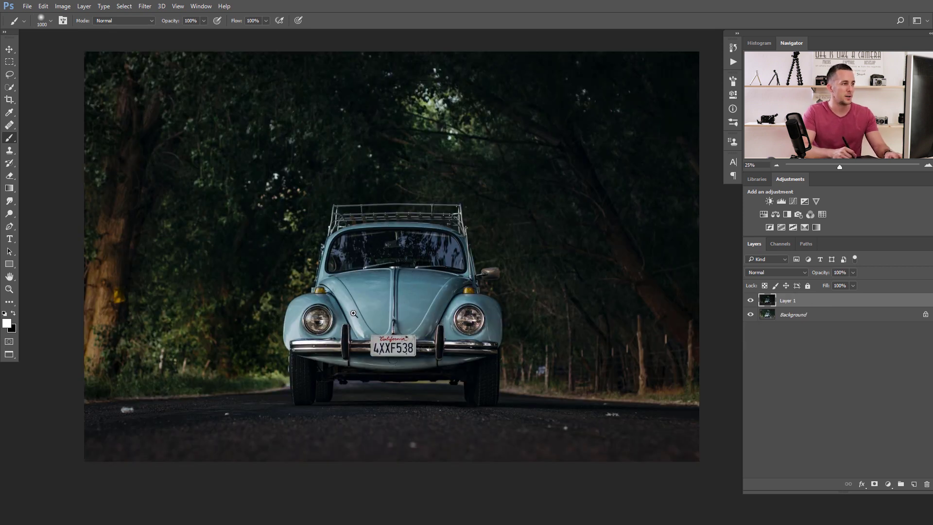
drag(364, 316, 382, 313)
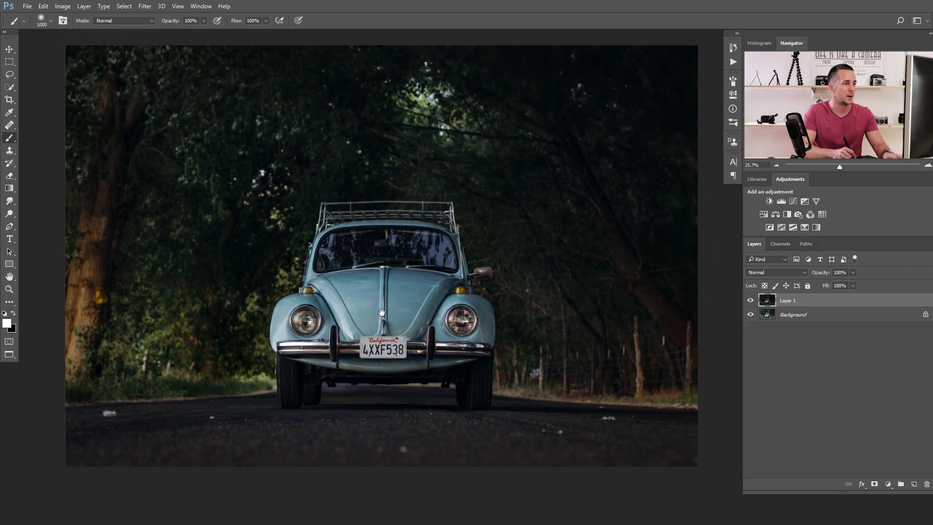
Open the Knoll Light Factory filter for Layer 1 and centre the basic spotlight preset on the headlight left of the number plate
click(146, 6)
mouse_move(157, 220)
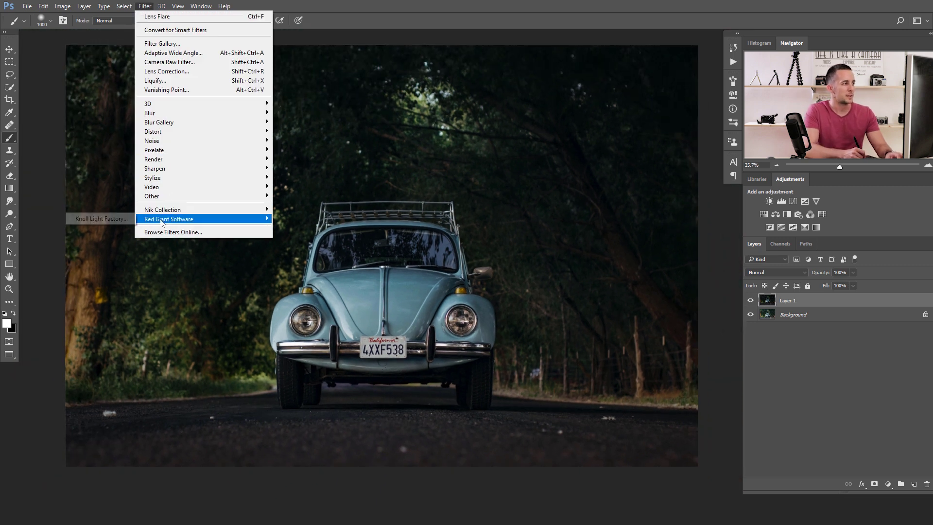
click(113, 220)
drag(286, 180, 280, 289)
drag(92, 119, 112, 108)
drag(283, 285, 373, 319)
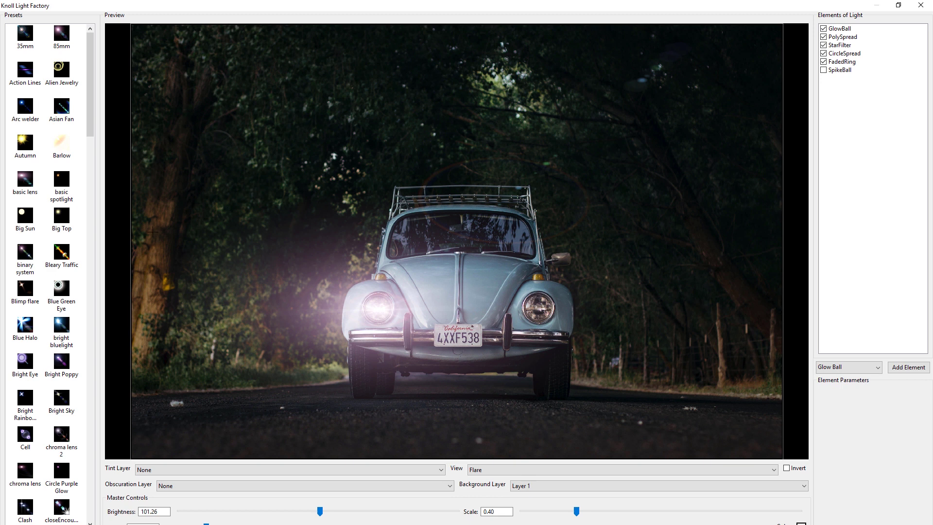
drag(91, 112, 100, 83)
click(60, 185)
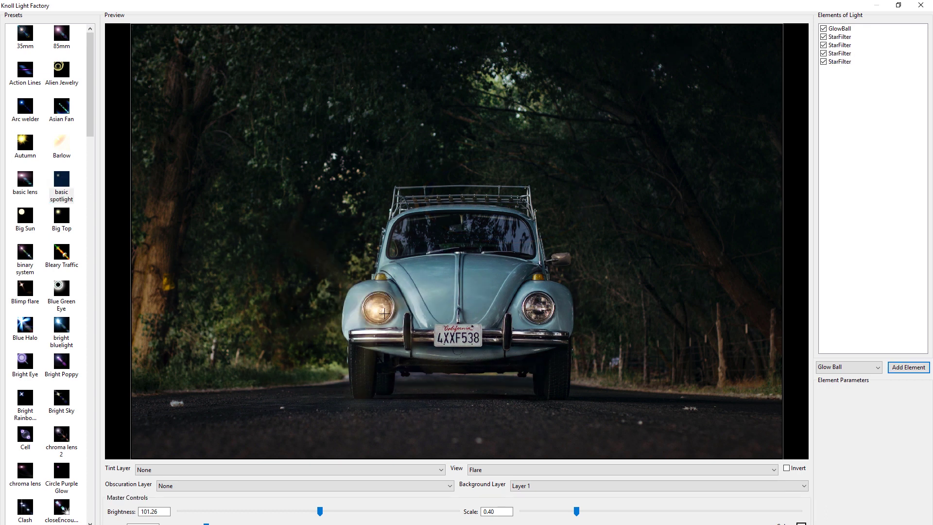
mouse_move(386, 310)
mouse_down()
mouse_move(302, 309)
mouse_move(378, 307)
mouse_up()
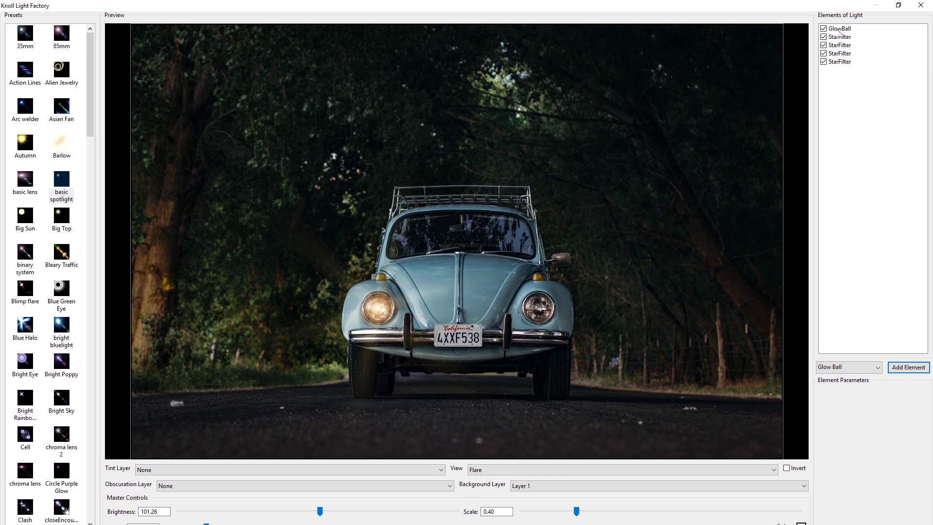
Review the preset's light elements, set the master brightness to 108.59 and scale to 0.51, and apply the filter
click(837, 29)
click(838, 37)
click(838, 45)
click(837, 61)
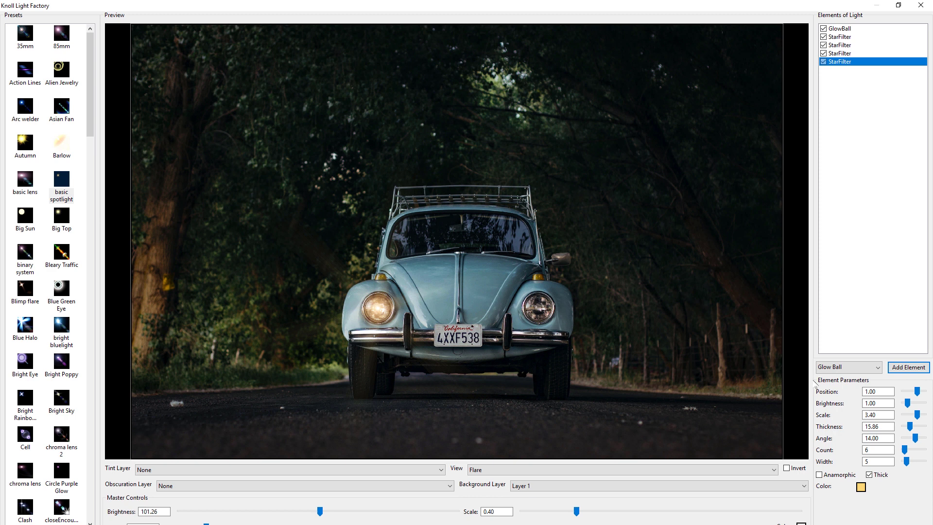
drag(320, 511, 334, 514)
mouse_move(578, 511)
mouse_down()
mouse_move(641, 515)
mouse_move(592, 513)
mouse_up()
drag(335, 514, 331, 514)
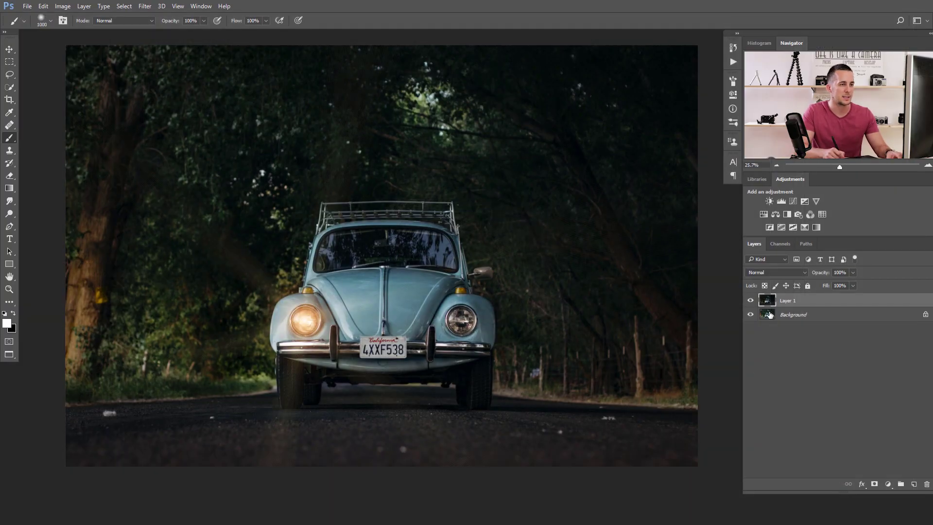
Undo the Knoll Light Factory flare applied directly to Layer 1
click(144, 7)
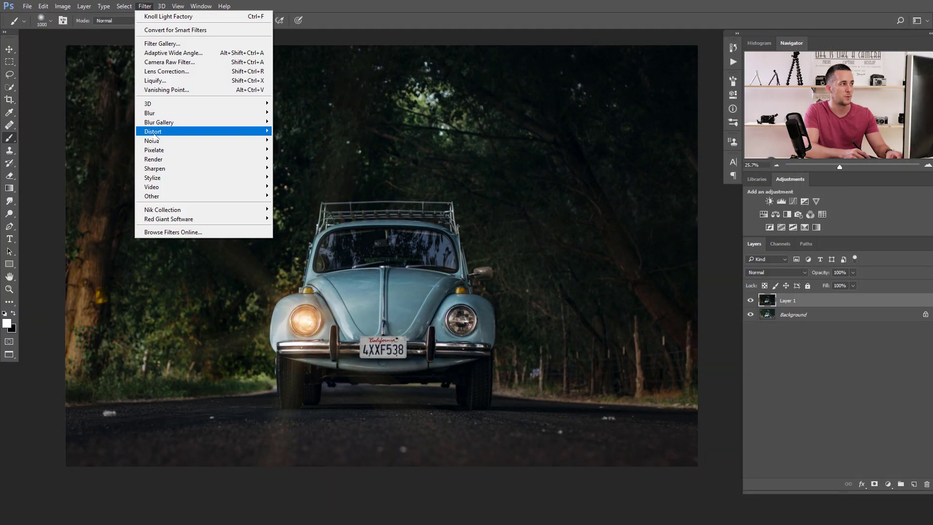
click(326, 330)
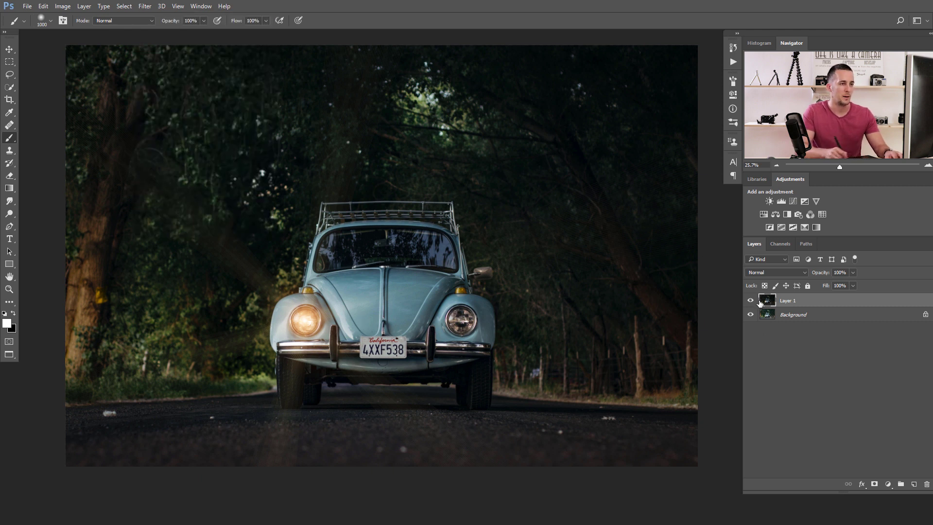
key(ctrl+z)
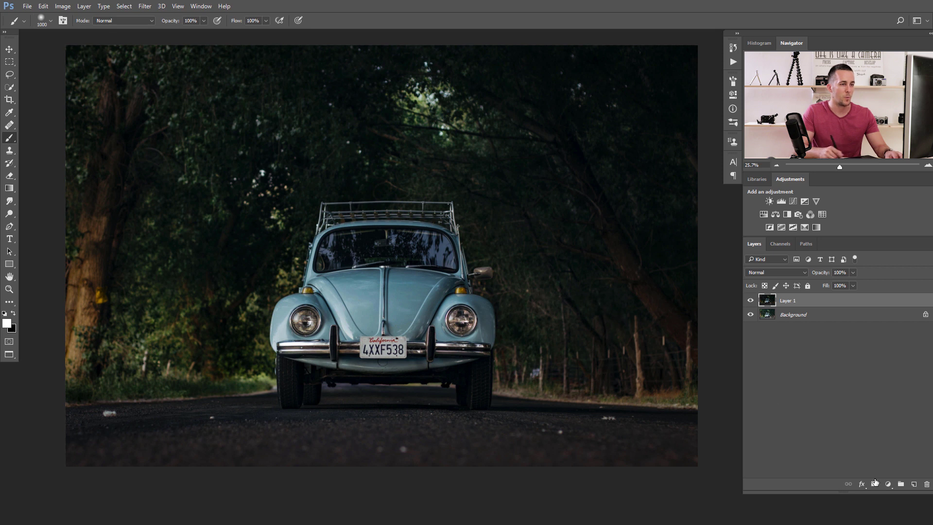
Add a new layer above Layer 1, fill it with black and set its blend mode to Screen
key(ctrl+shift+alt+n)
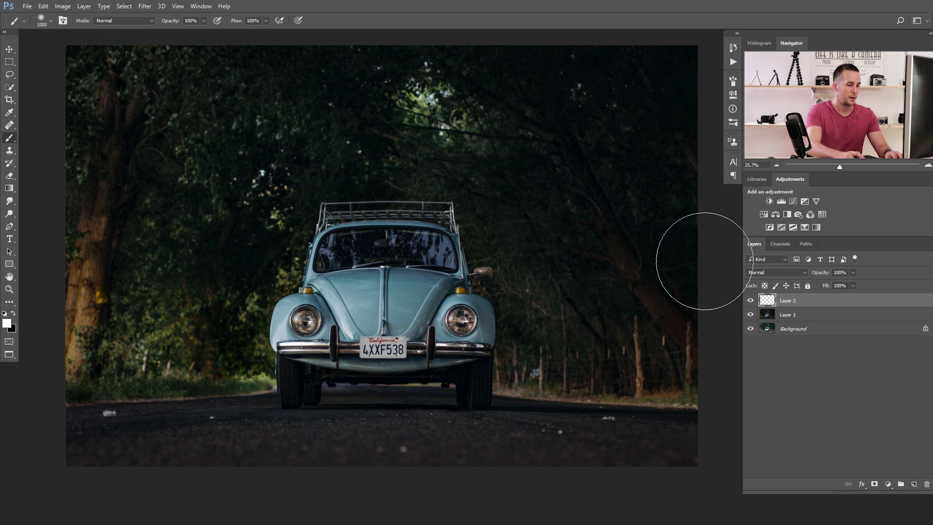
key(ctrl+BackSpace)
click(776, 273)
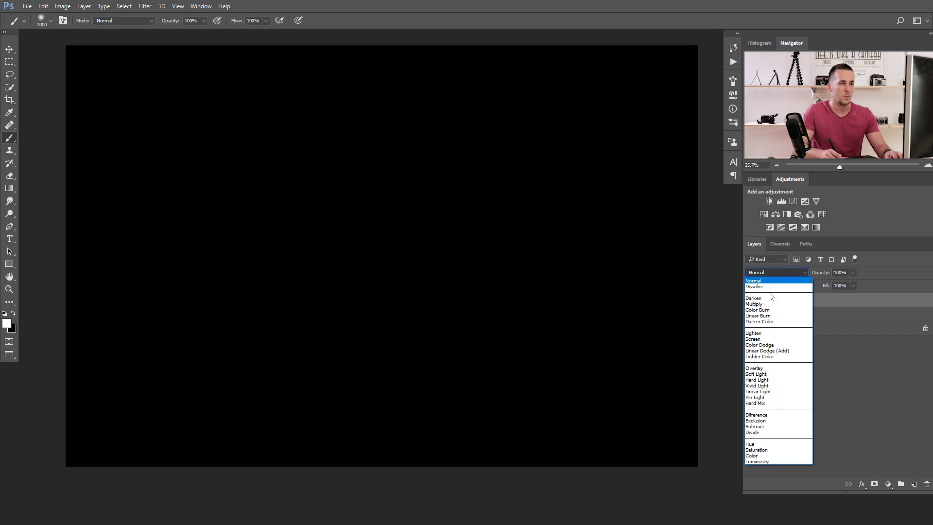
click(759, 339)
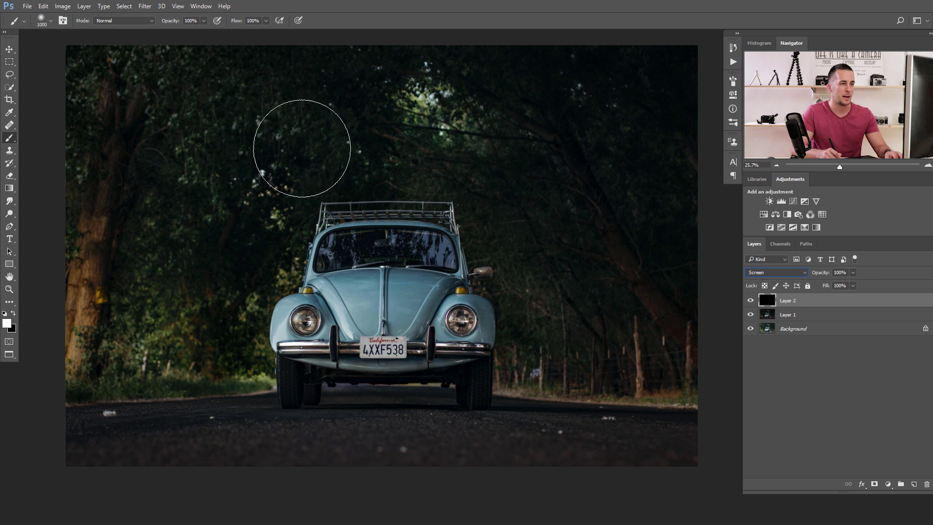
Open Knoll Light Factory for the black Layer 2 and preview the flare alone with the background layer set to None
click(144, 6)
mouse_move(195, 219)
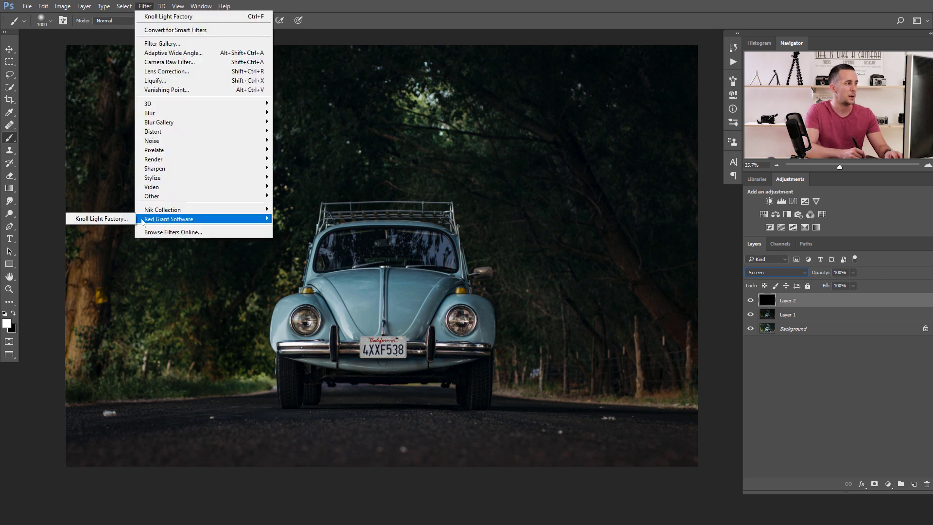
click(97, 217)
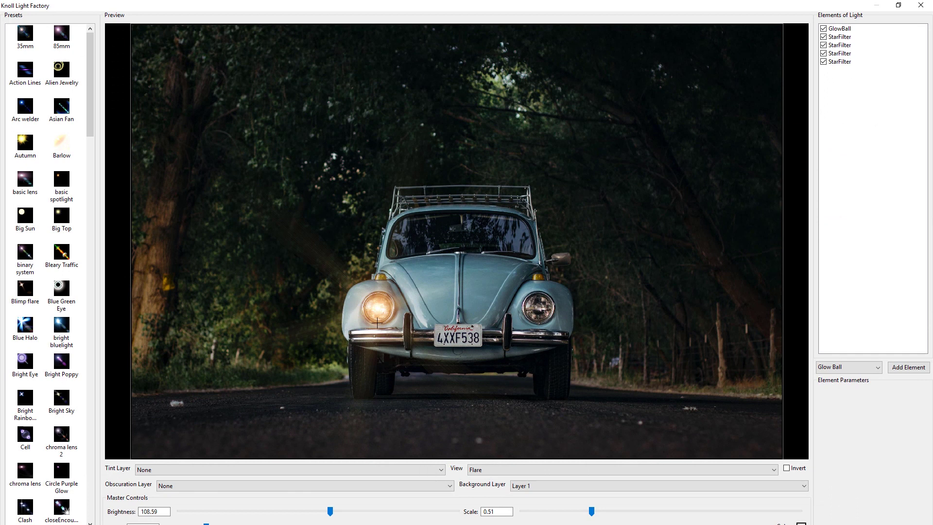
click(539, 470)
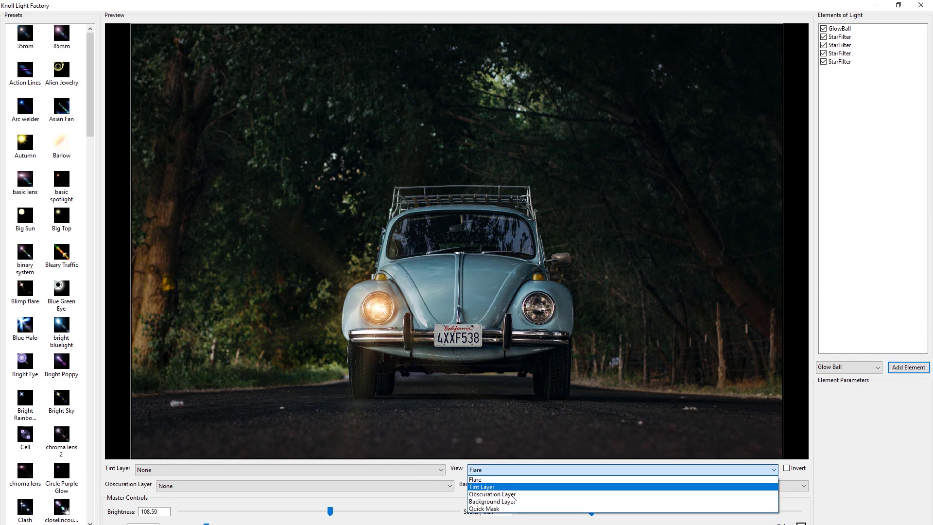
click(486, 480)
click(530, 485)
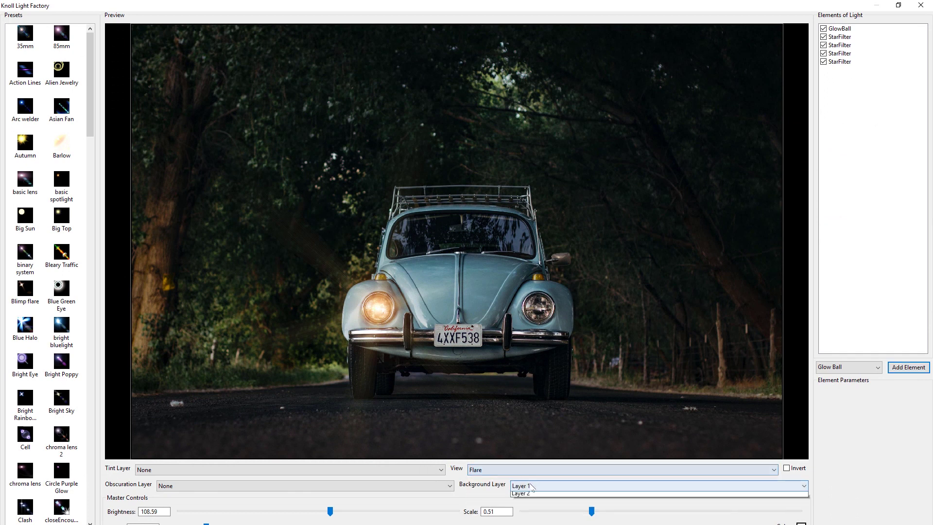
click(530, 496)
drag(379, 280, 358, 283)
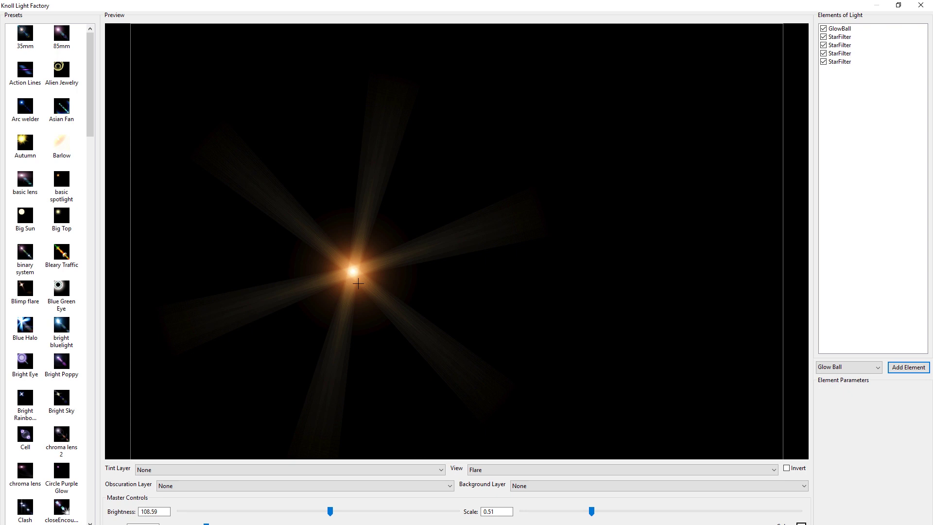
Preview the filter against Layer 1 and apply a basic spotlight flare to each of the two headlights on Layer 2
click(530, 488)
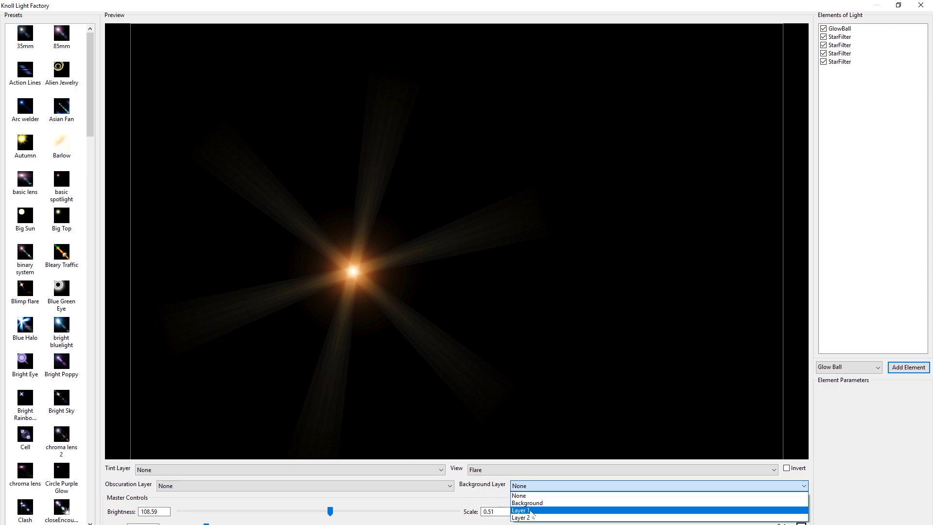
click(532, 510)
drag(375, 271, 379, 307)
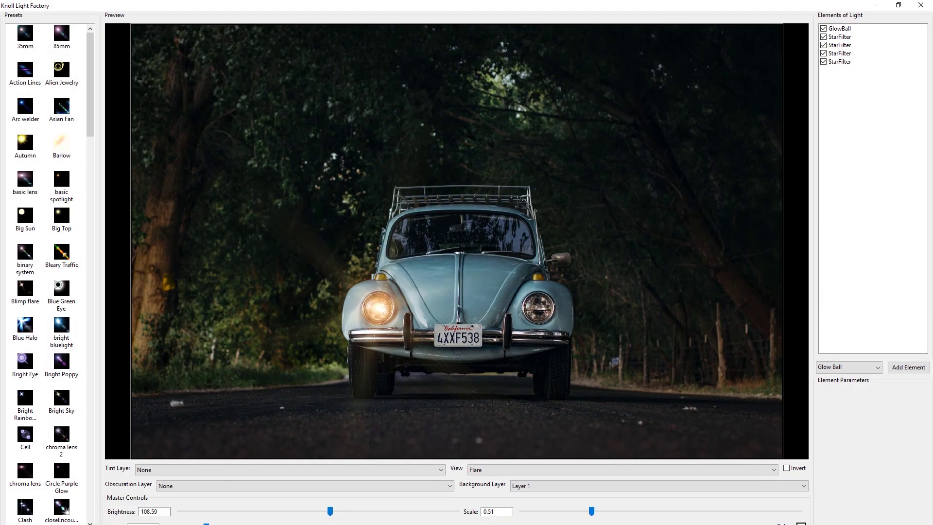
click(540, 308)
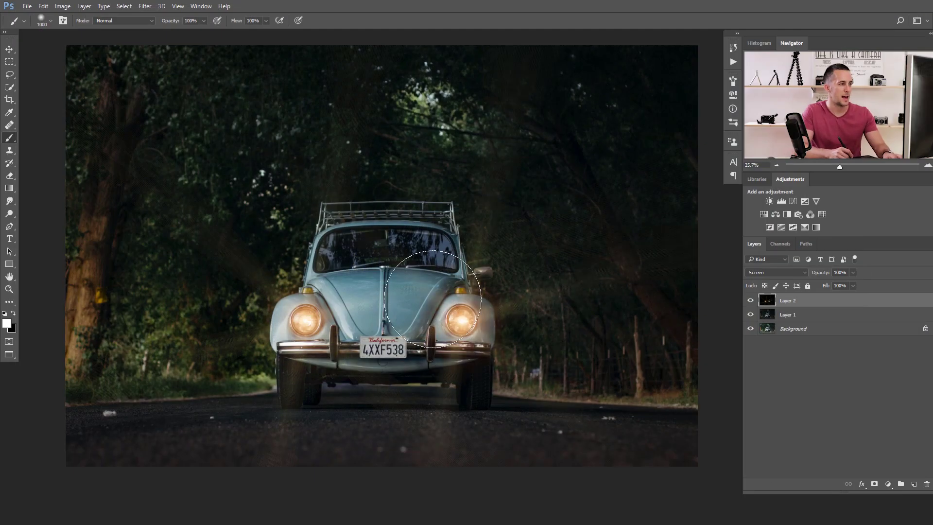
Compare the car with and without the headlight flares by toggling Layer 2's visibility
click(750, 301)
click(751, 301)
click(751, 301)
click(752, 301)
click(751, 301)
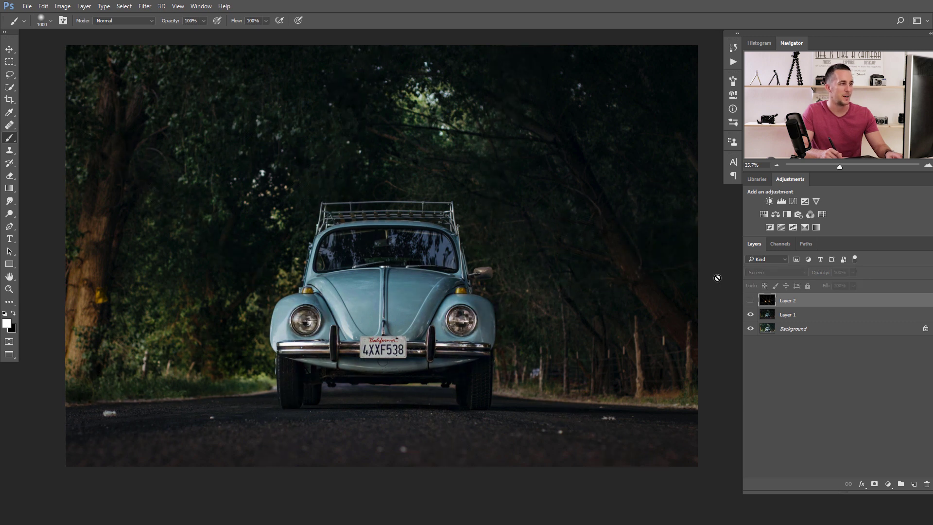